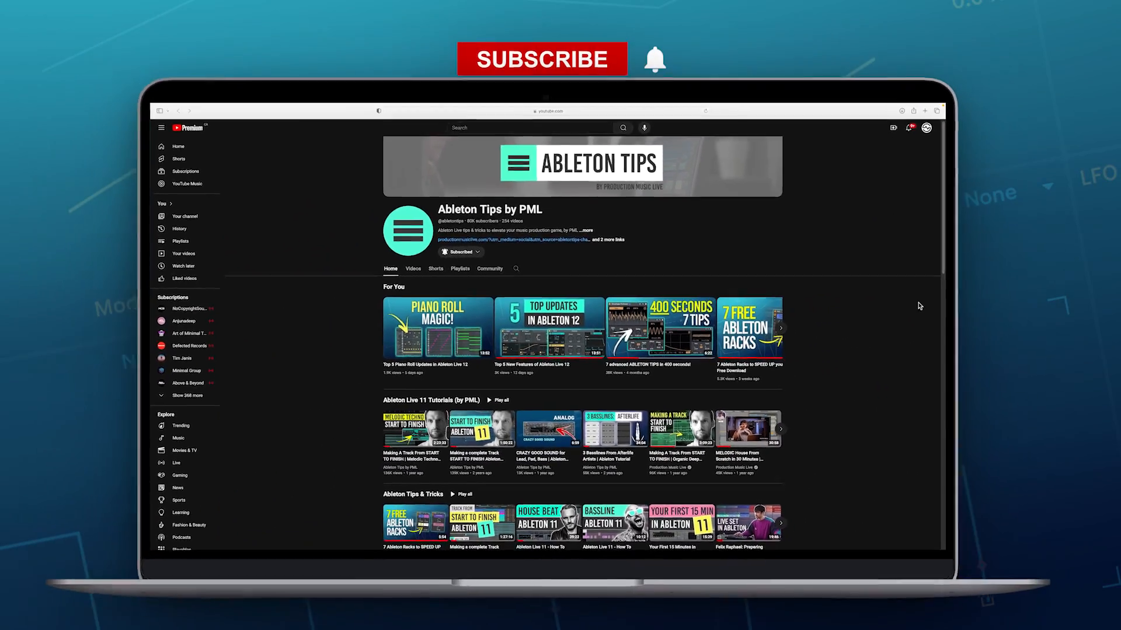
scroll(1035, 325, down, 3)
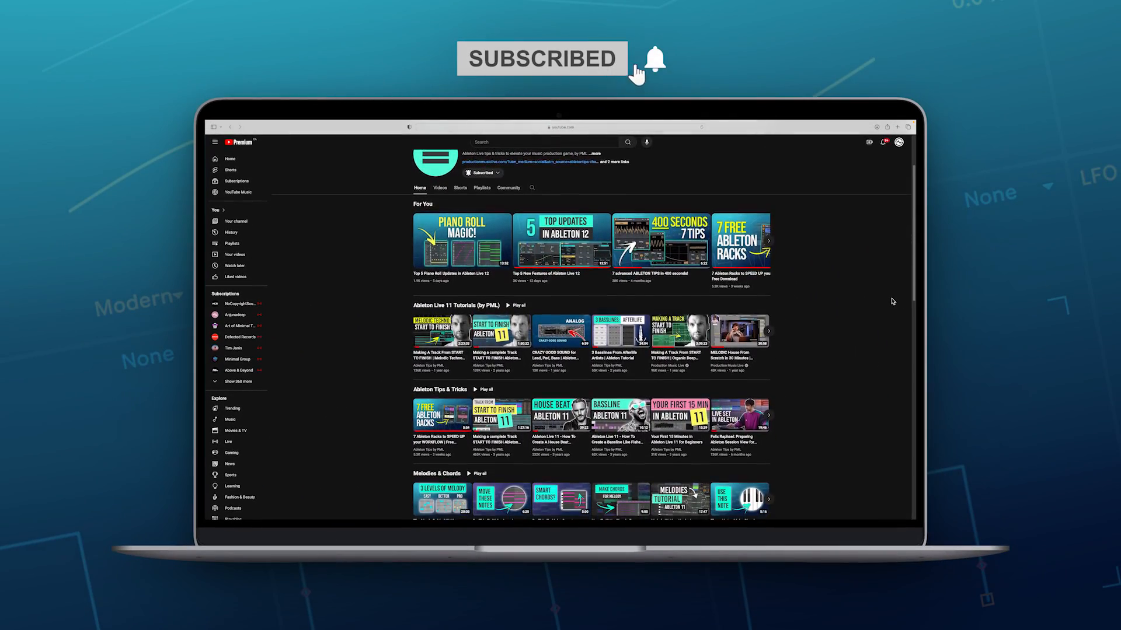
scroll(892, 301, down, 3)
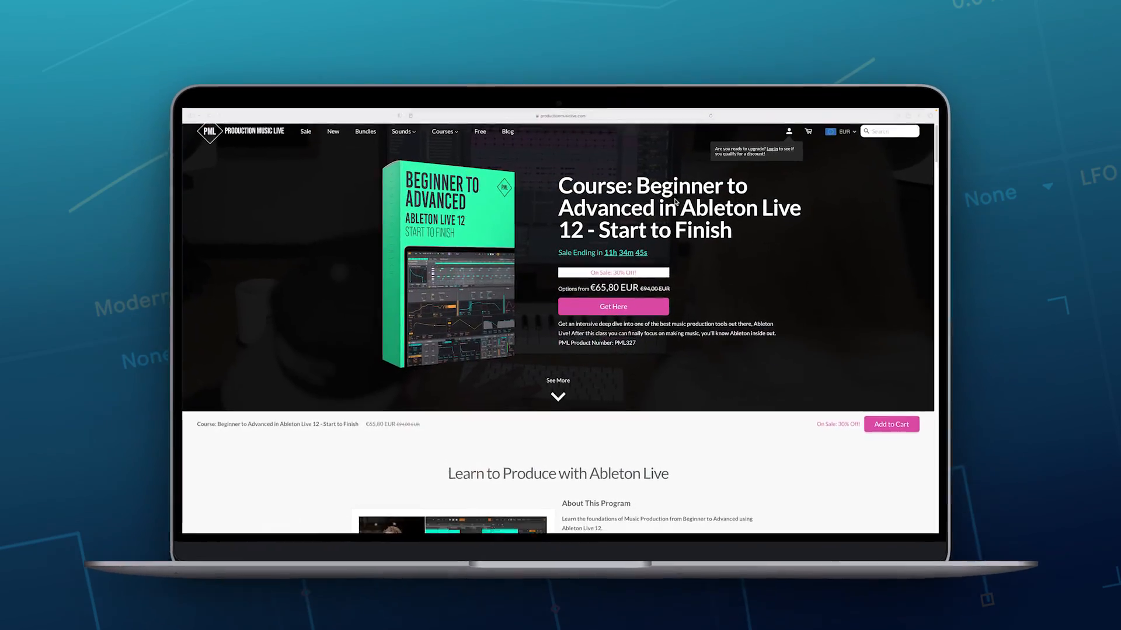
scroll(675, 202, down, 5)
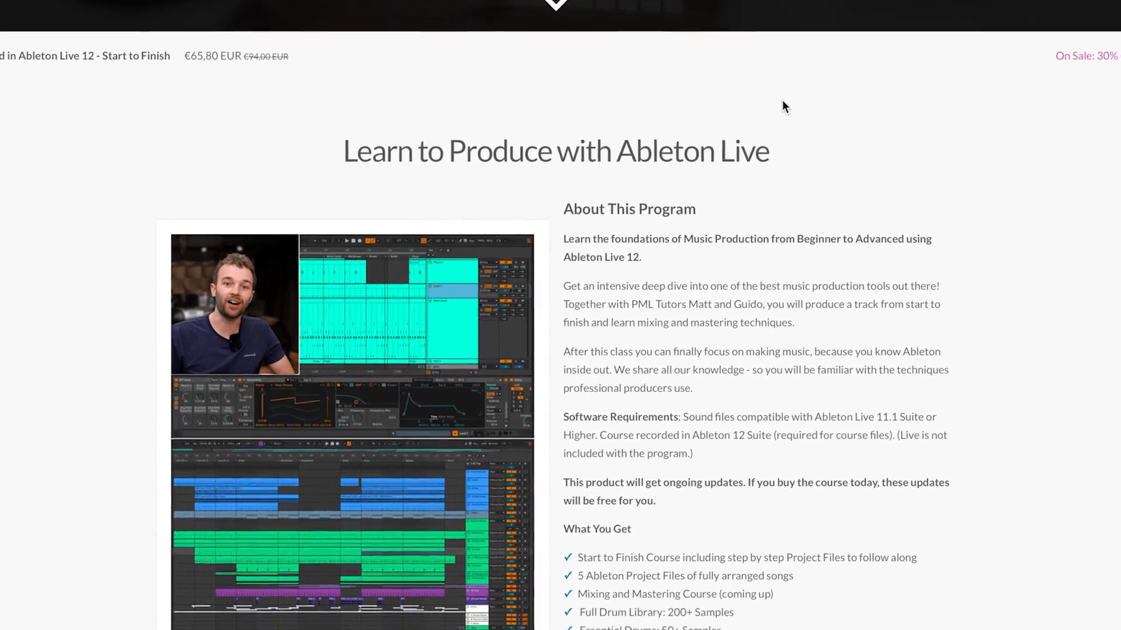
scroll(785, 100, down, 3)
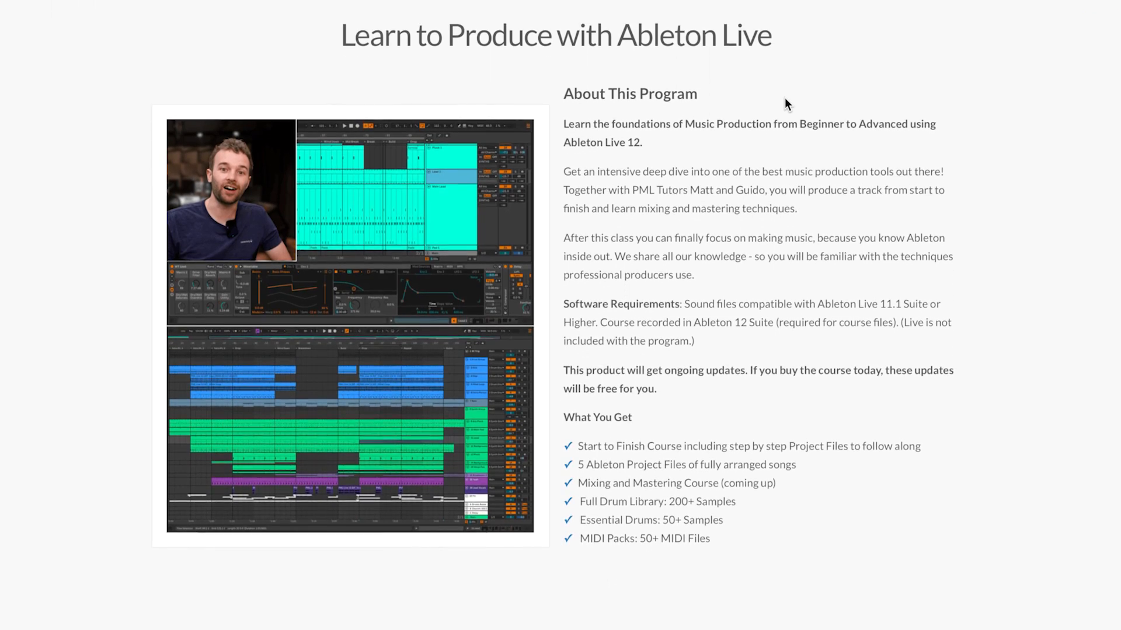
scroll(784, 100, down, 9)
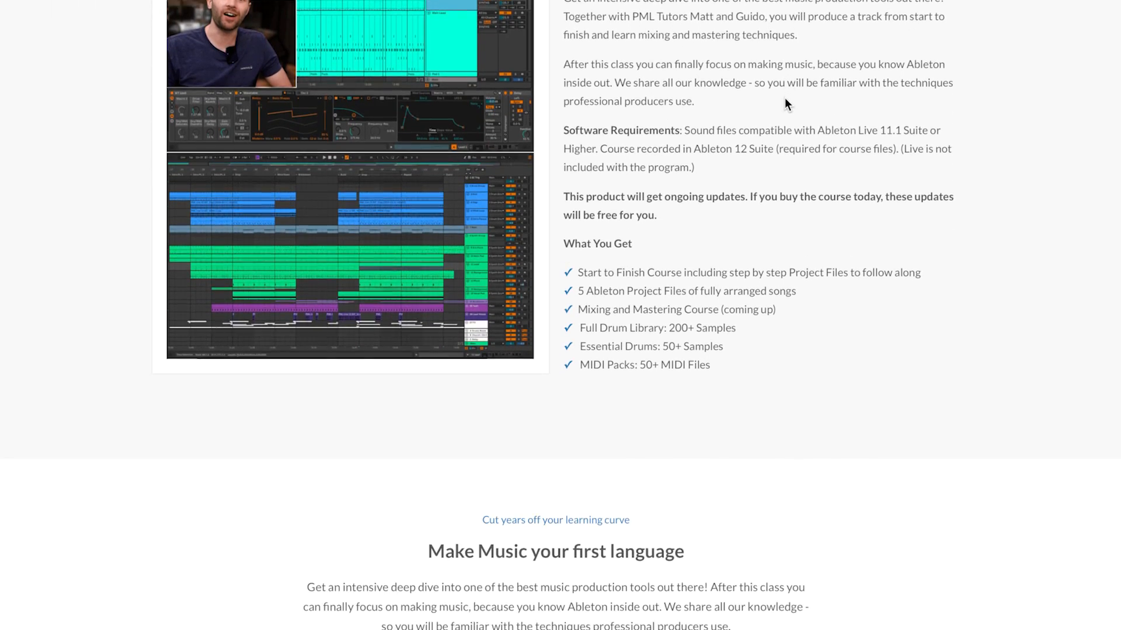
scroll(785, 104, down, 1)
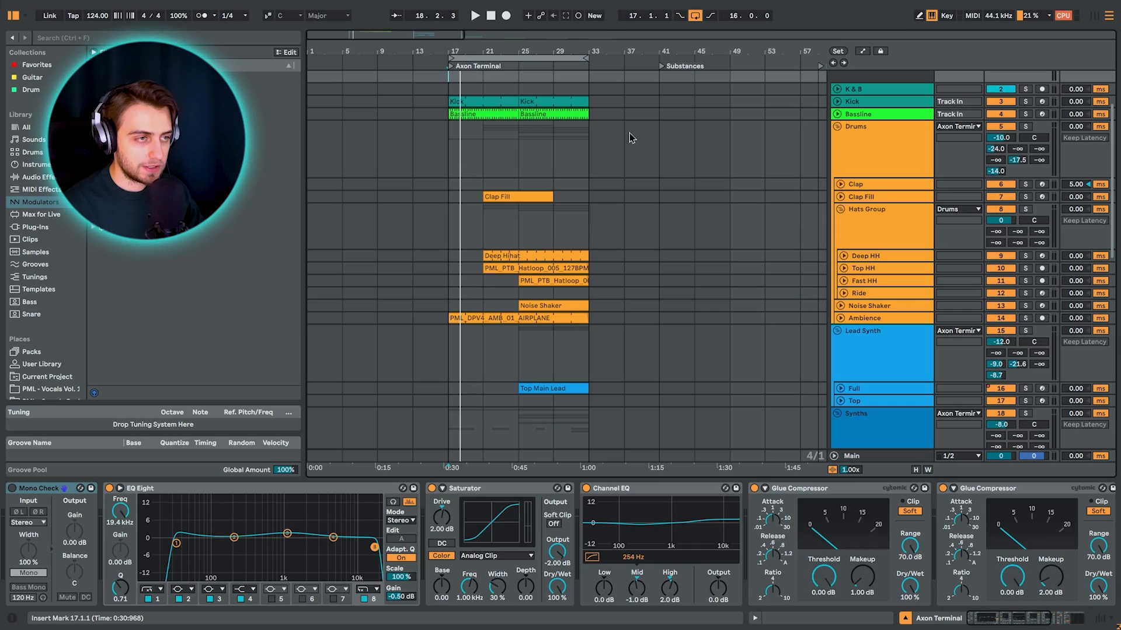
Play the Axon Terminal section from bar 17 and look through its tracks during playback.
scroll(621, 109, down, 1)
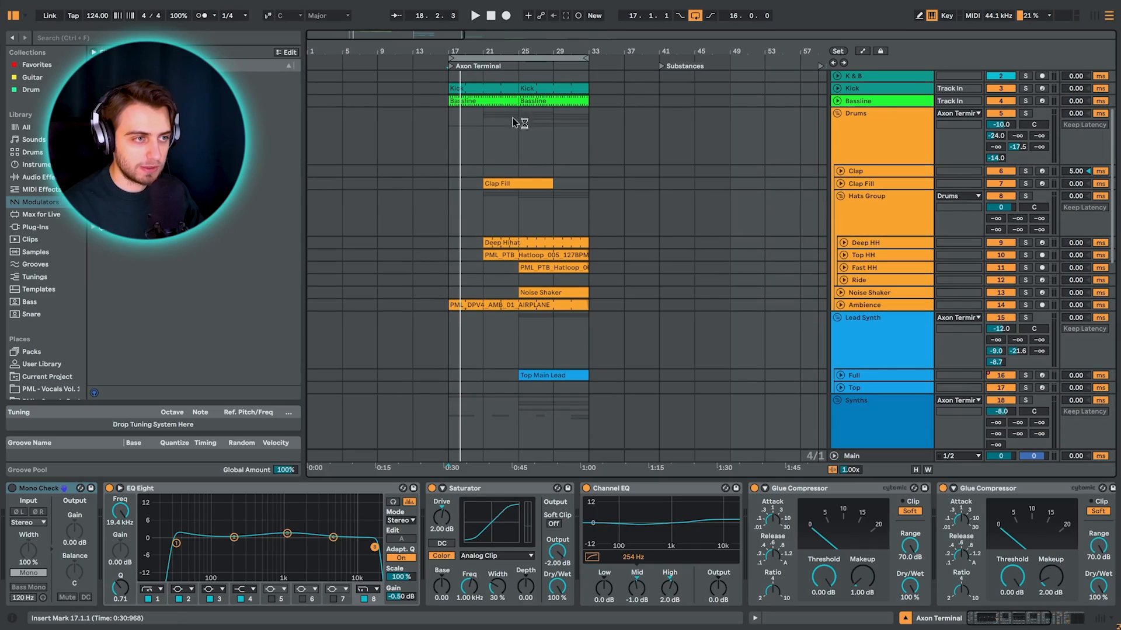
click(450, 137)
key(space)
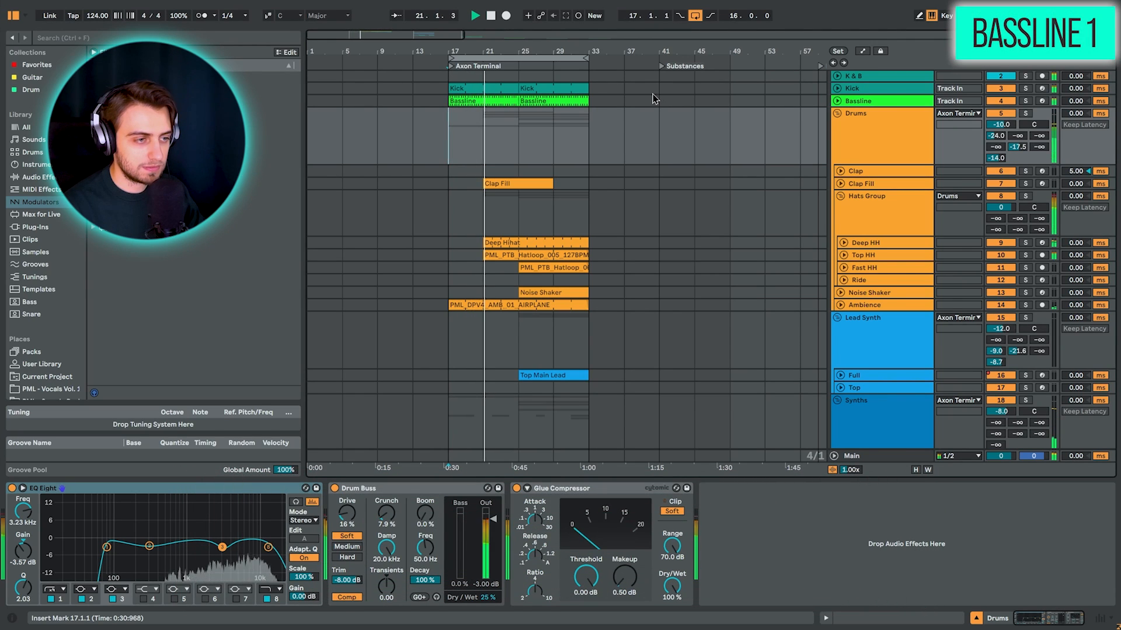
scroll(655, 98, down, 8)
scroll(655, 98, down, 2)
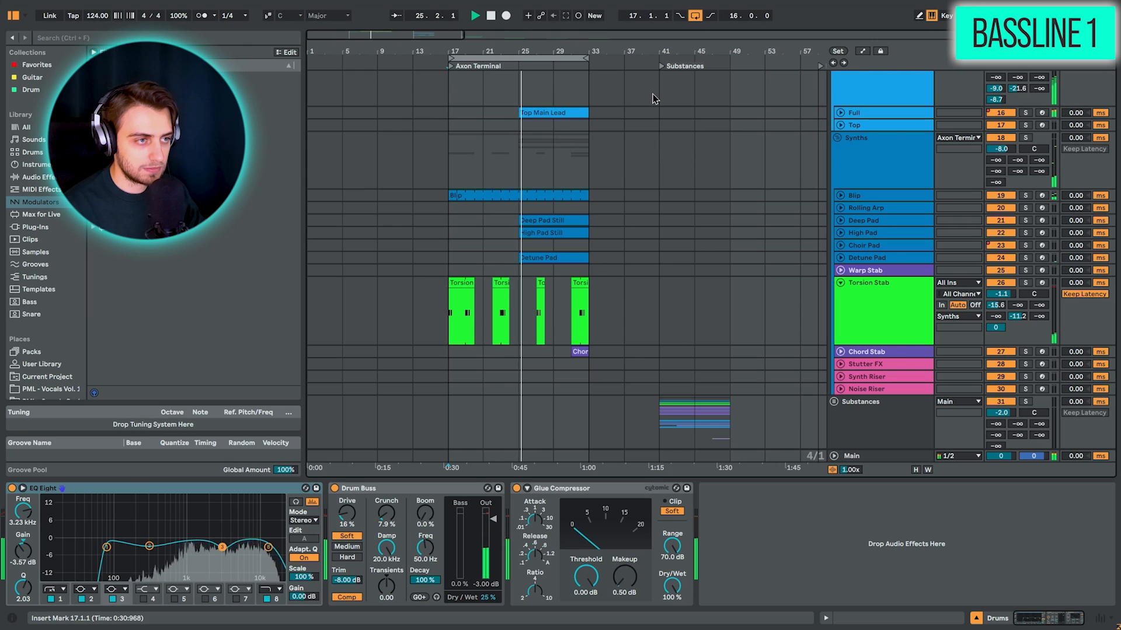
Unfold the Full lead track and open its Top Main Lead clip to examine the MIDI notes.
click(840, 113)
double_click(575, 117)
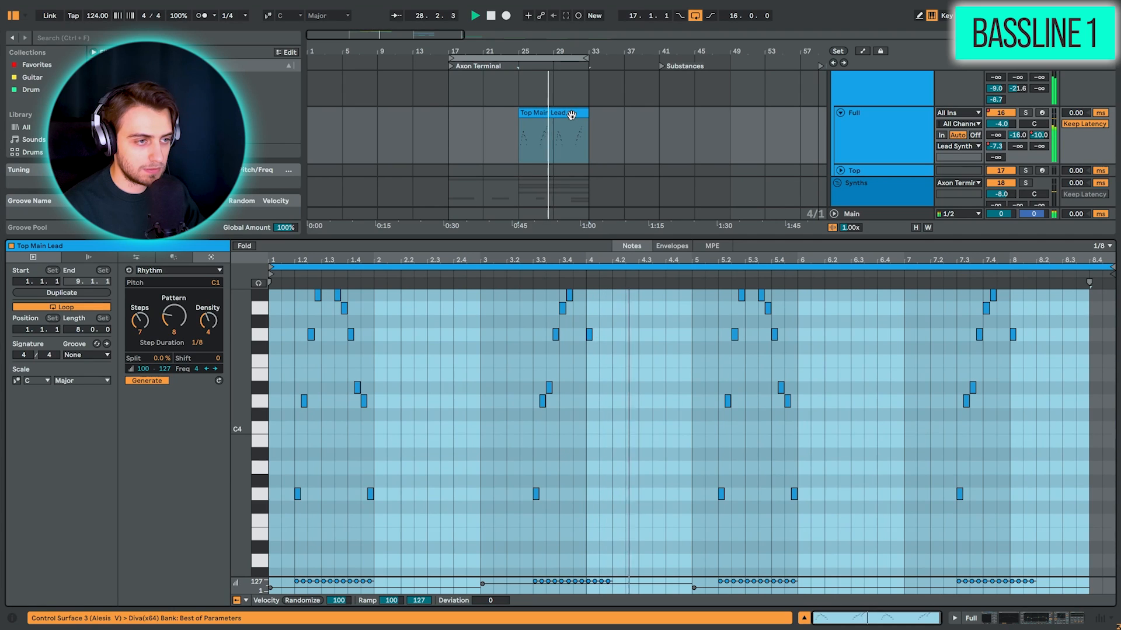
scroll(674, 361, up, 3)
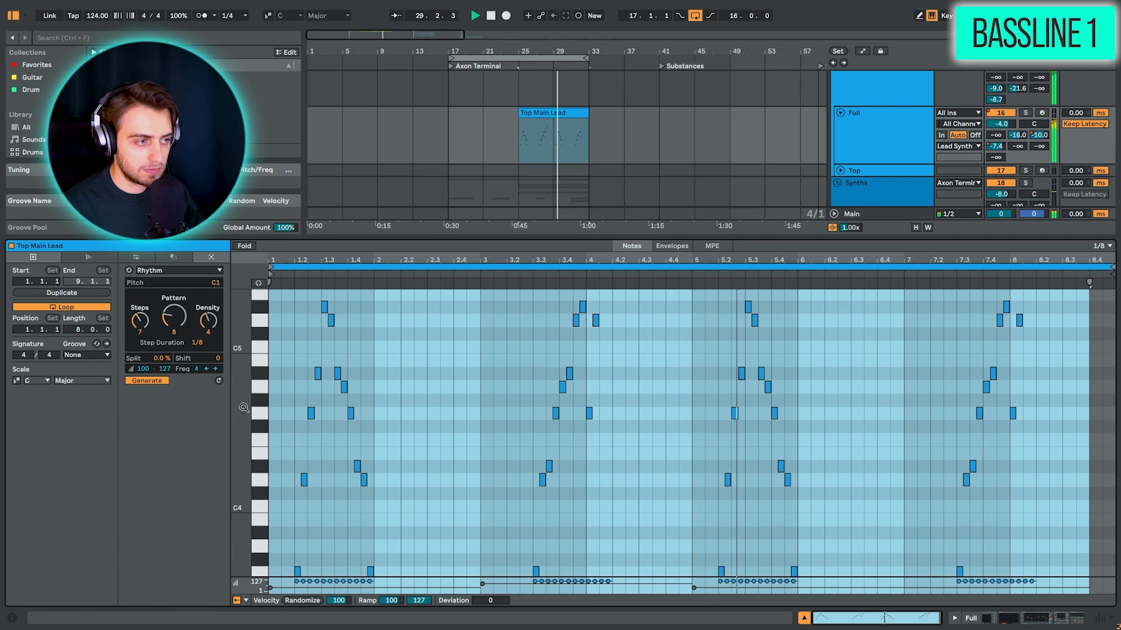
drag(241, 397, 228, 400)
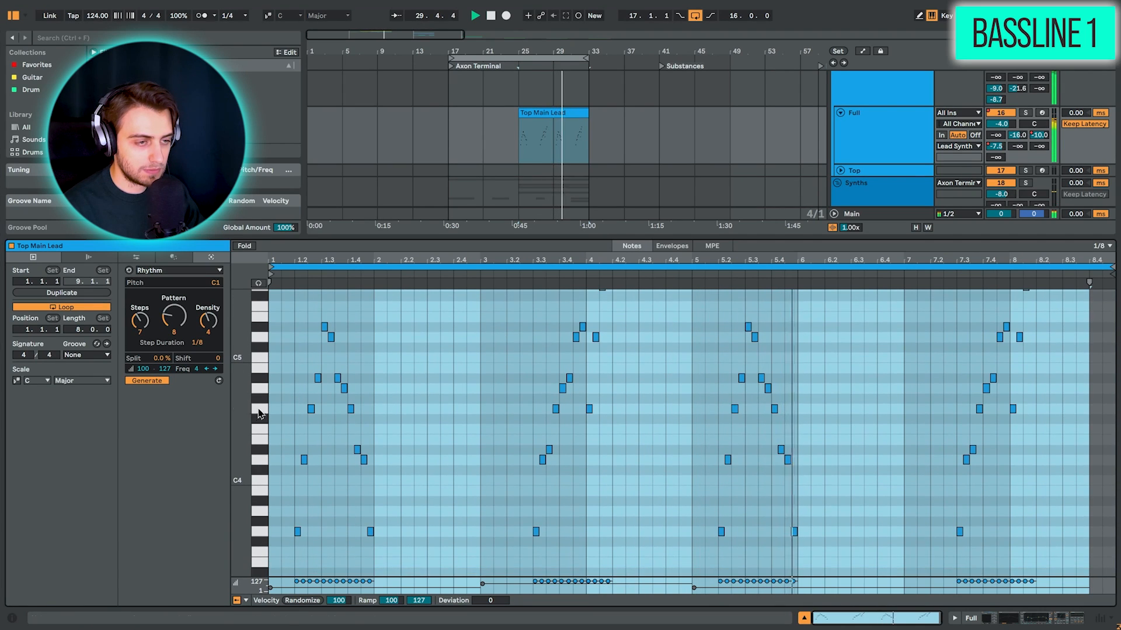
click(797, 334)
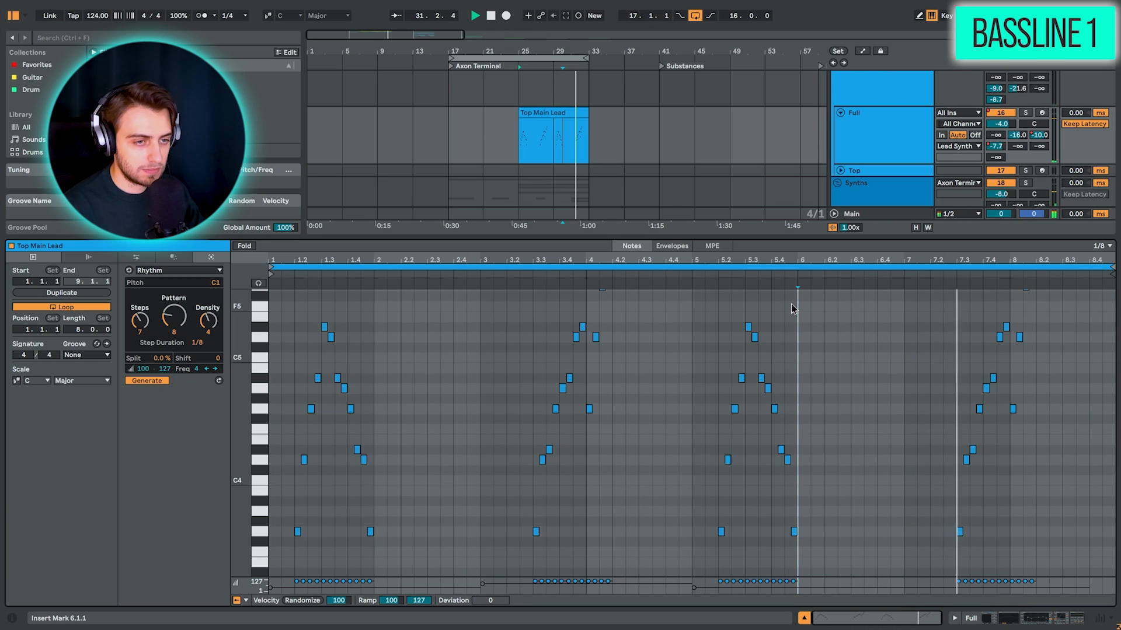
scroll(799, 330, up, 2)
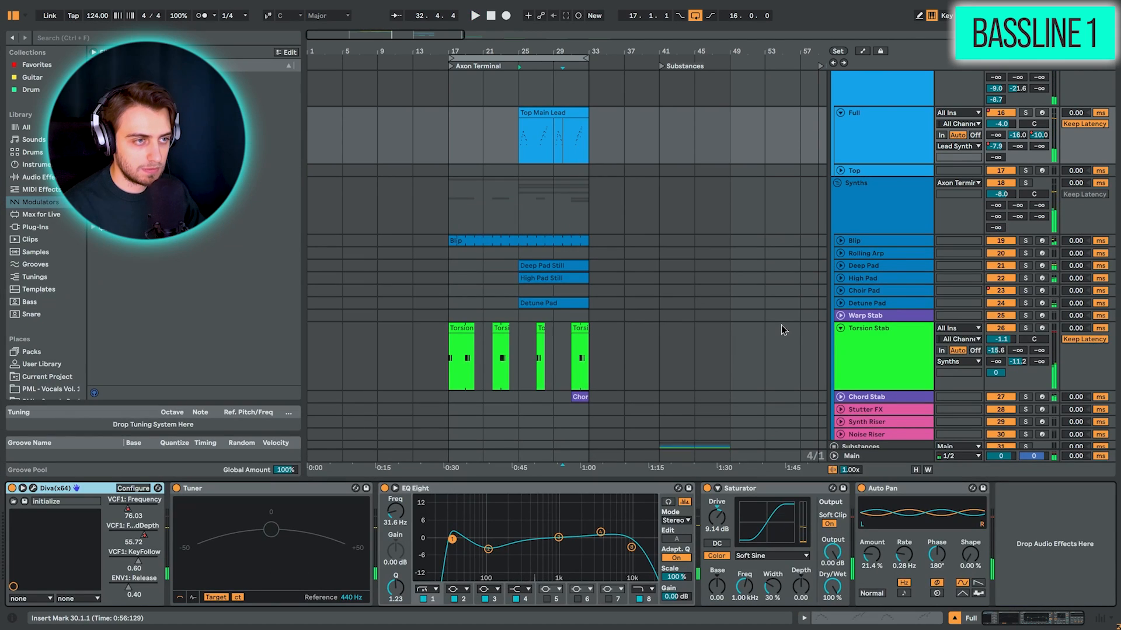
Delete the Stab and Bassline clips in the Bass 1 group.
scroll(782, 330, down, 1)
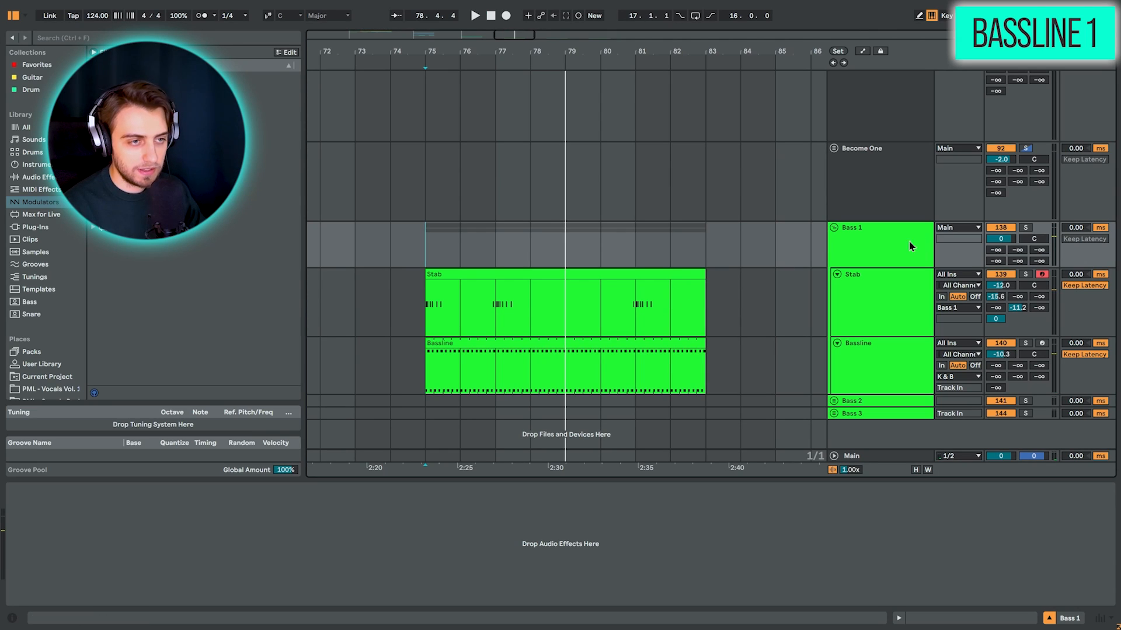
click(879, 292)
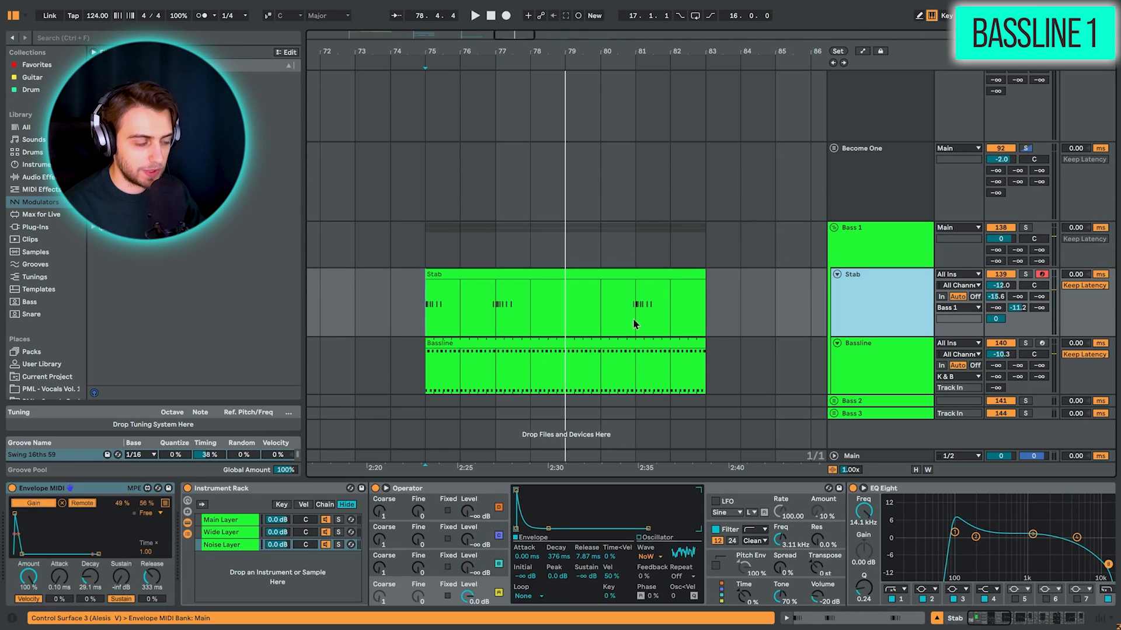
click(806, 357)
click(677, 274)
shift+click(670, 343)
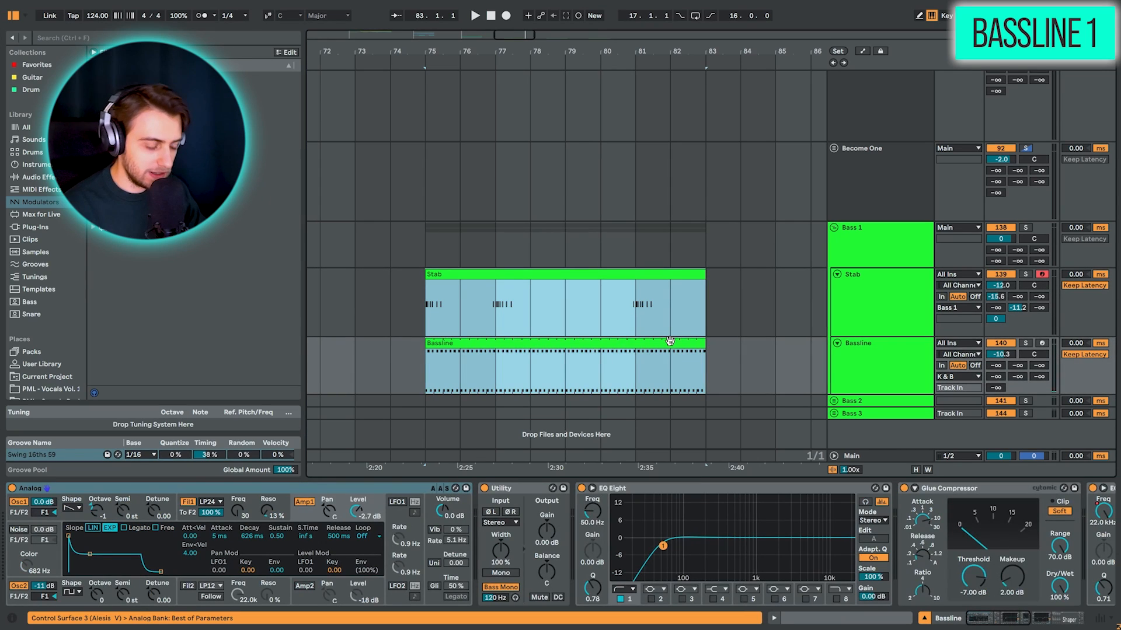
key(Delete)
click(832, 319)
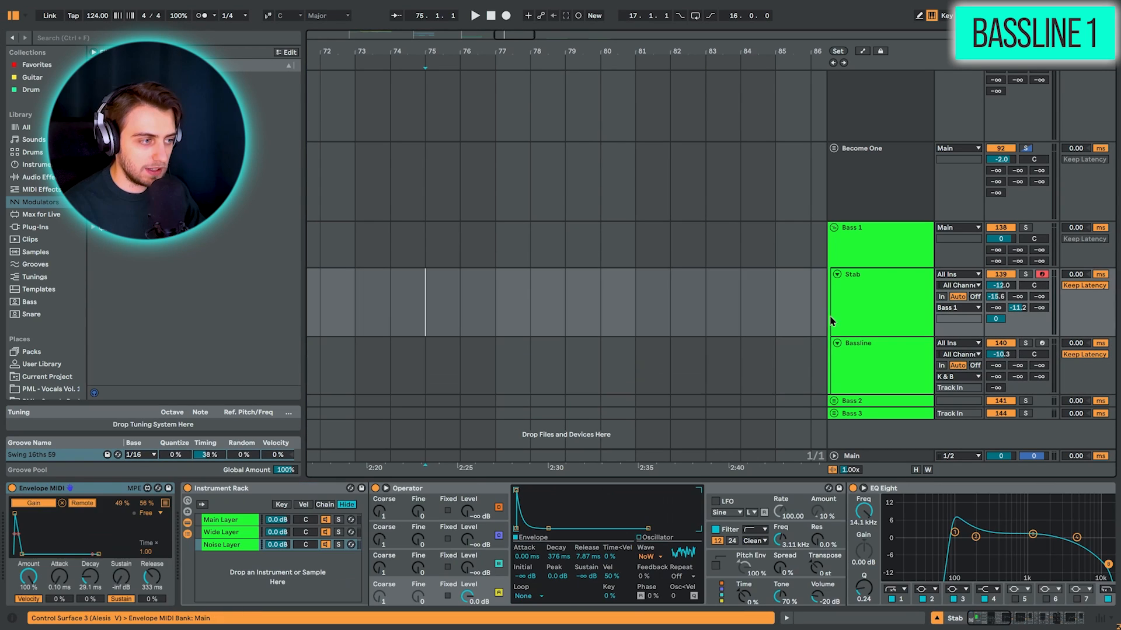
click(427, 316)
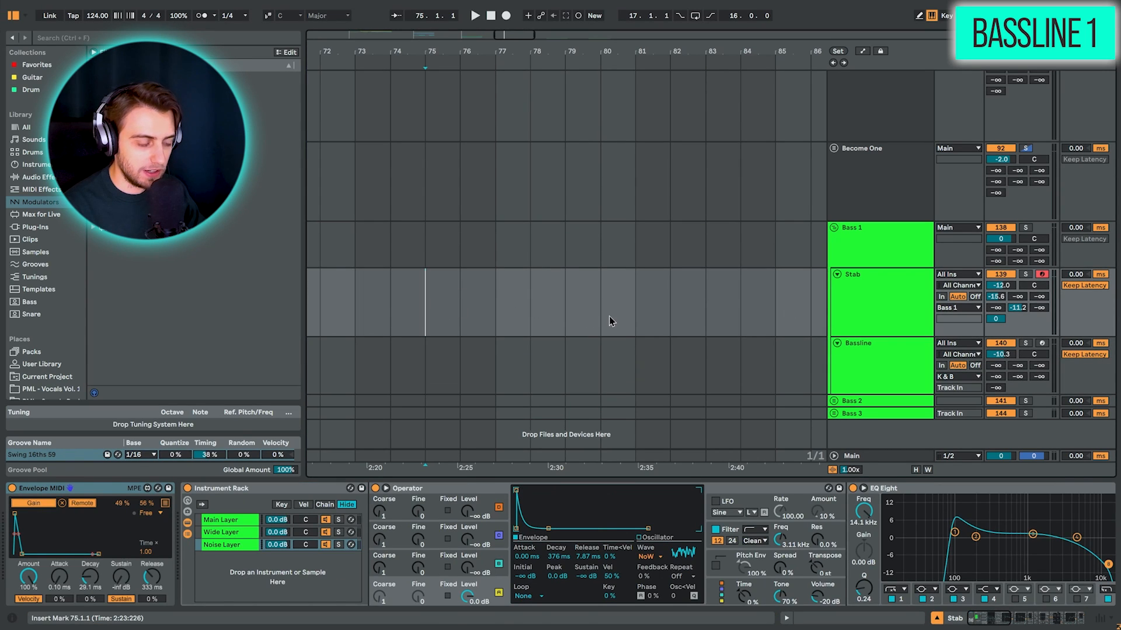
Select the Bassline track at bar 77 and switch off its Volume Pump rack.
click(491, 359)
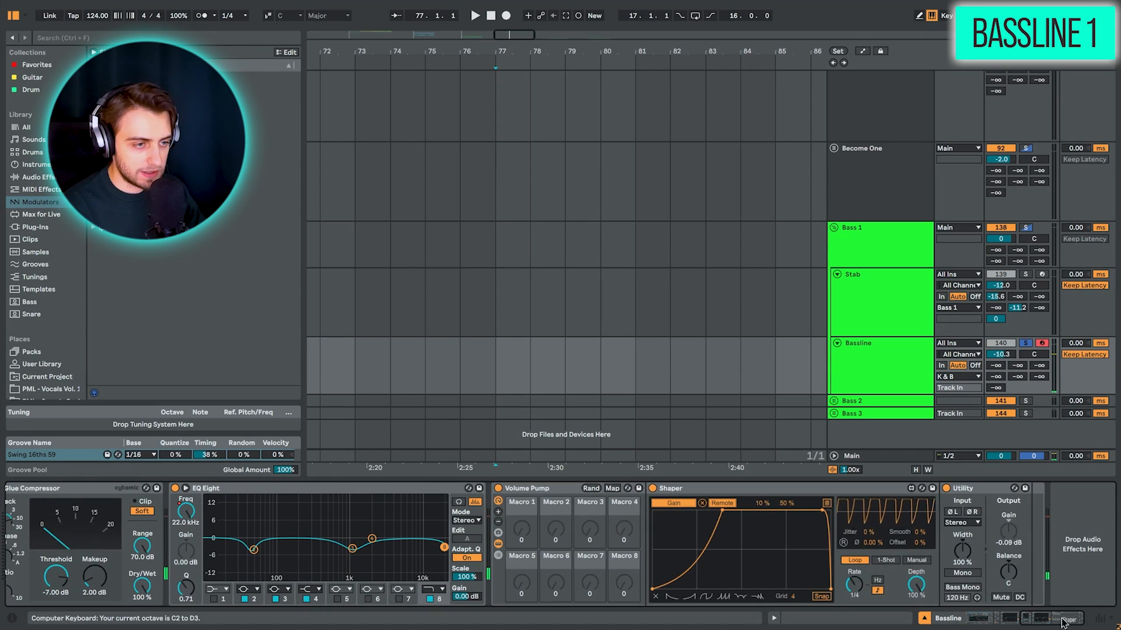
click(497, 488)
click(999, 623)
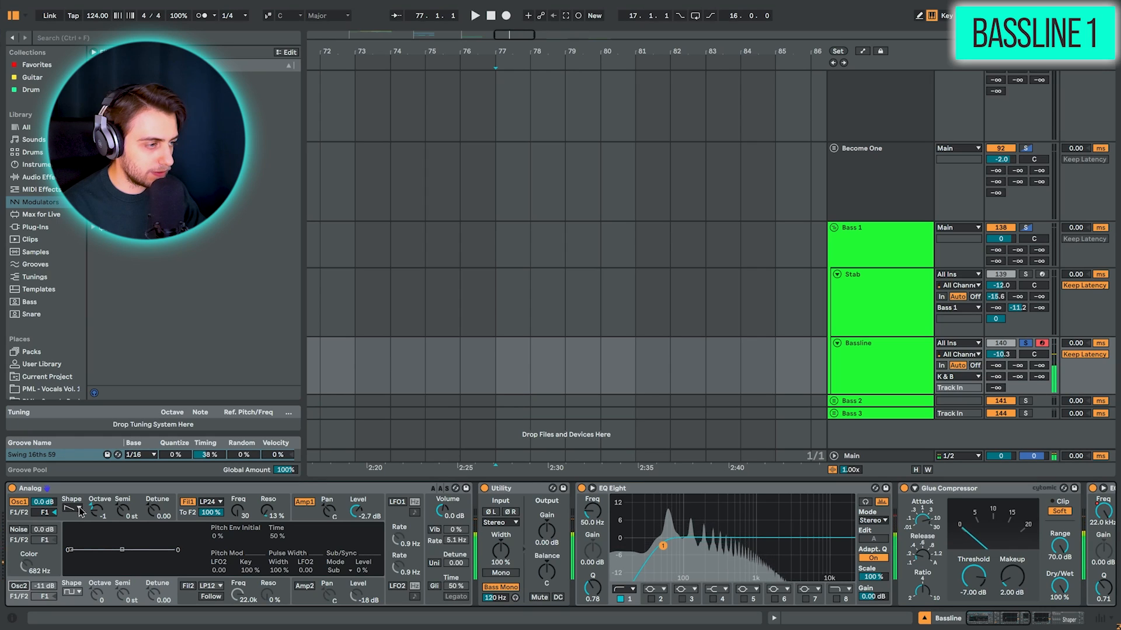
Turn on Osc2 in the Bassline's Analog and switch Osc1 off and on again to audition Osc2 alone.
click(18, 586)
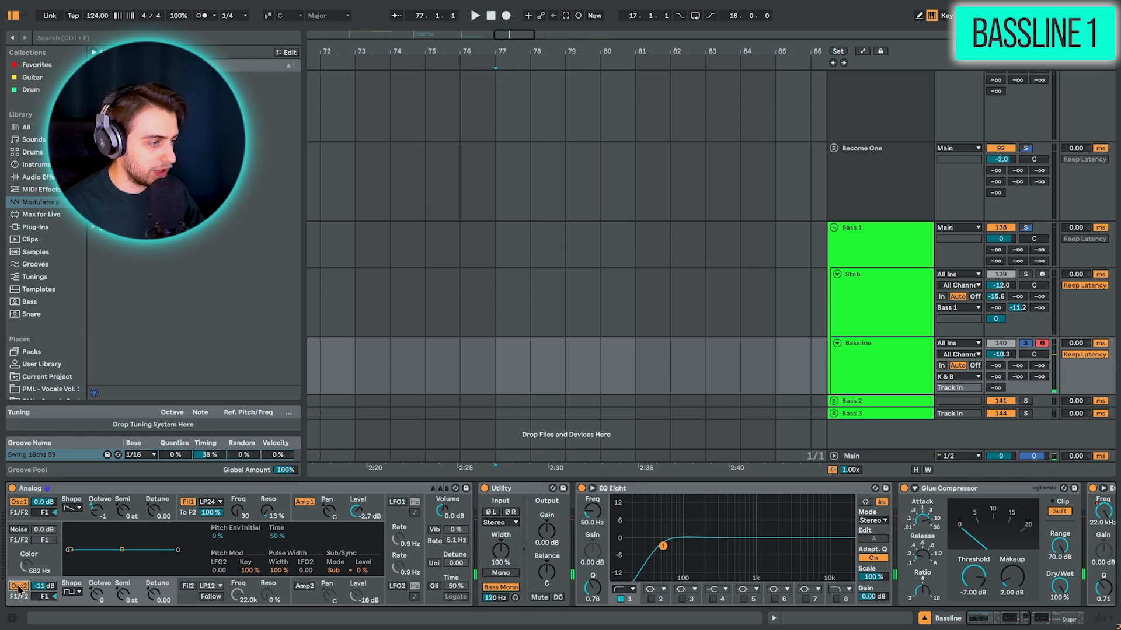
click(20, 504)
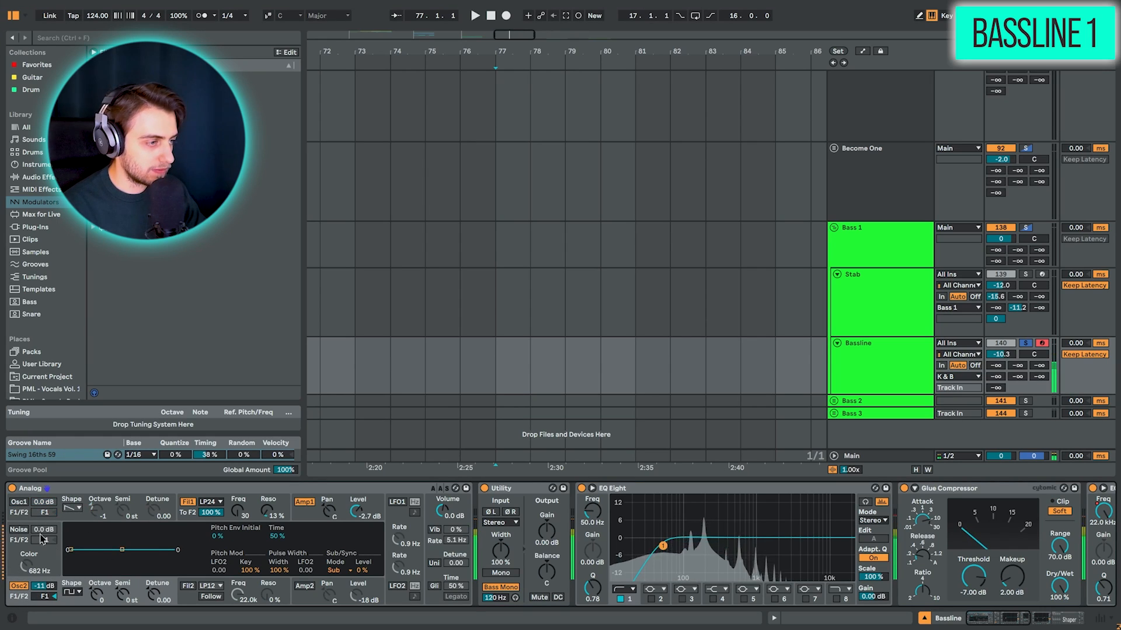
click(19, 502)
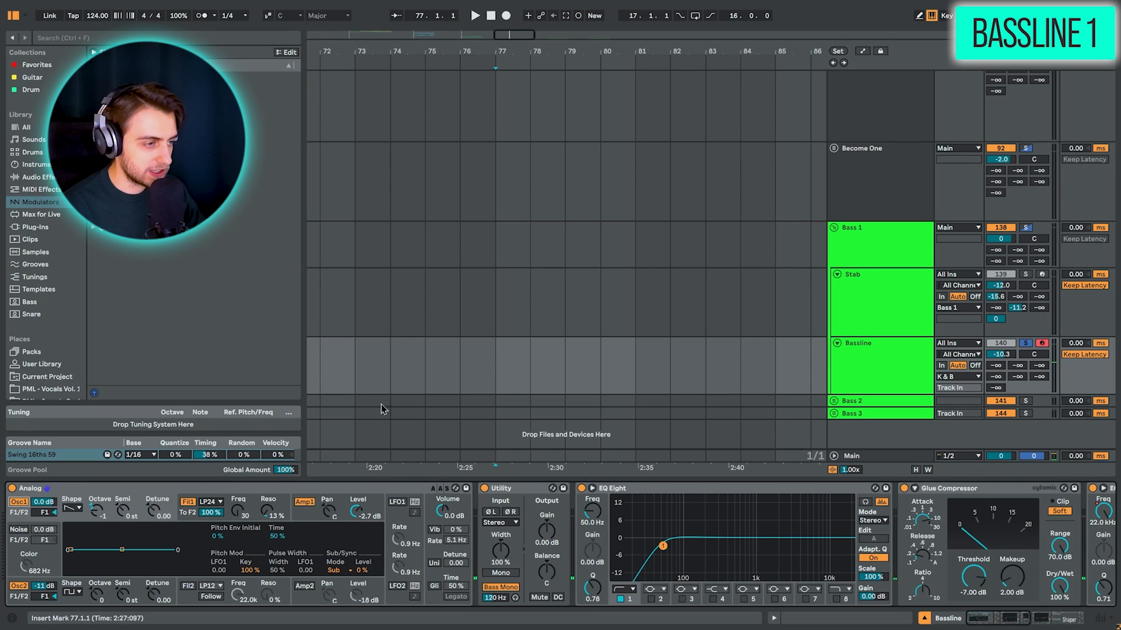
Show the Filter 1 envelope of the Bassline's Analog and inspect the devices at the end of the chain.
click(257, 513)
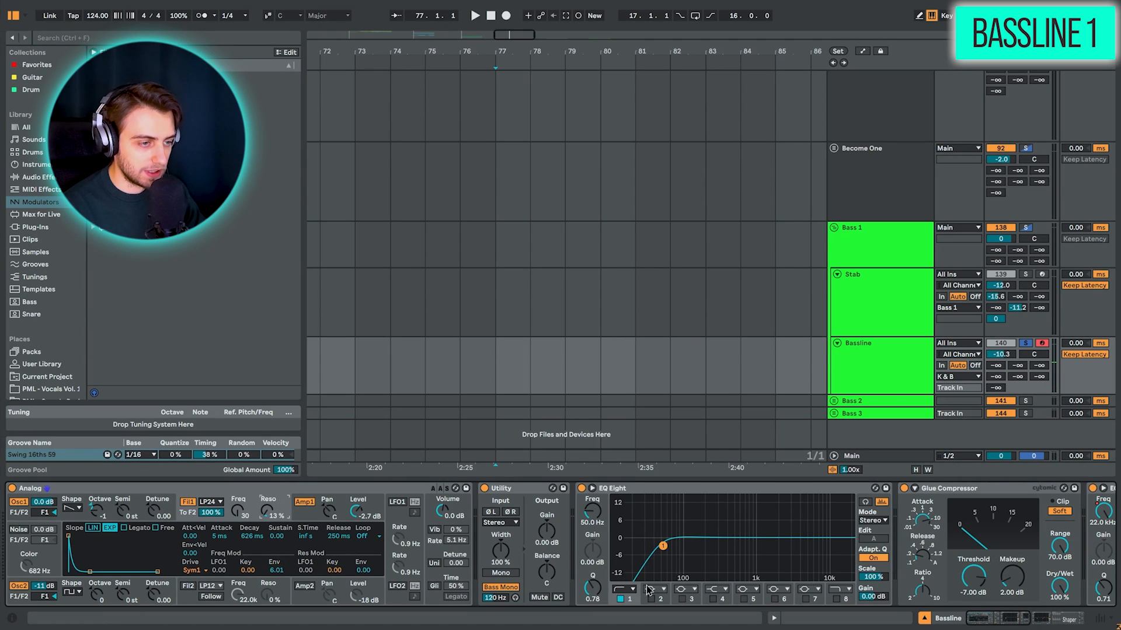
drag(963, 615, 1042, 622)
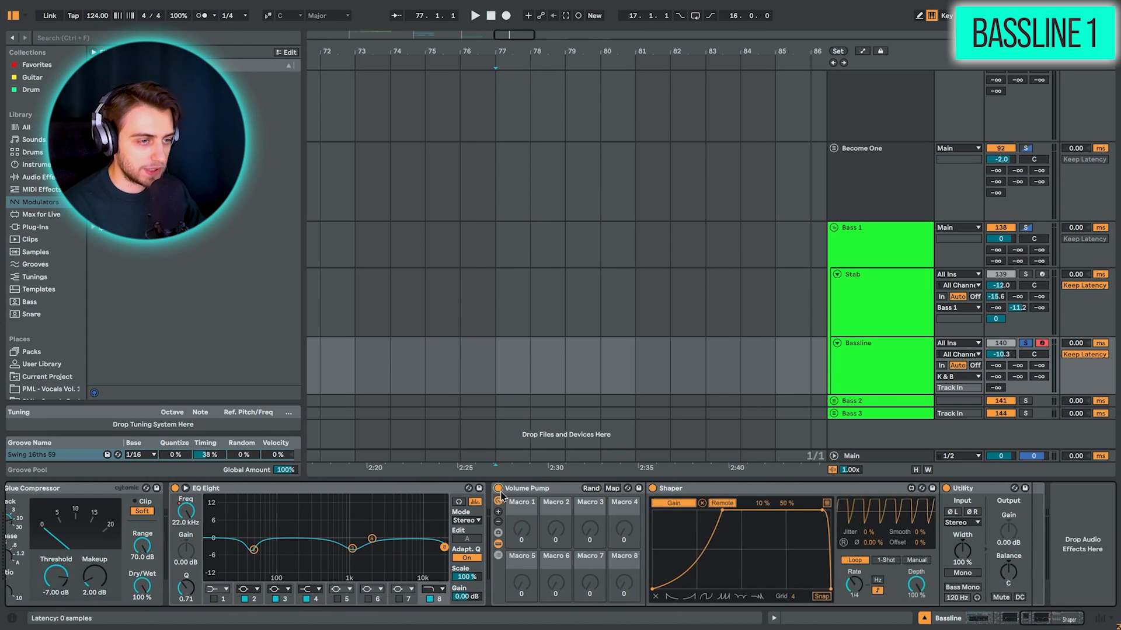
Select the Stab track, arm it and solo it for playing.
click(891, 311)
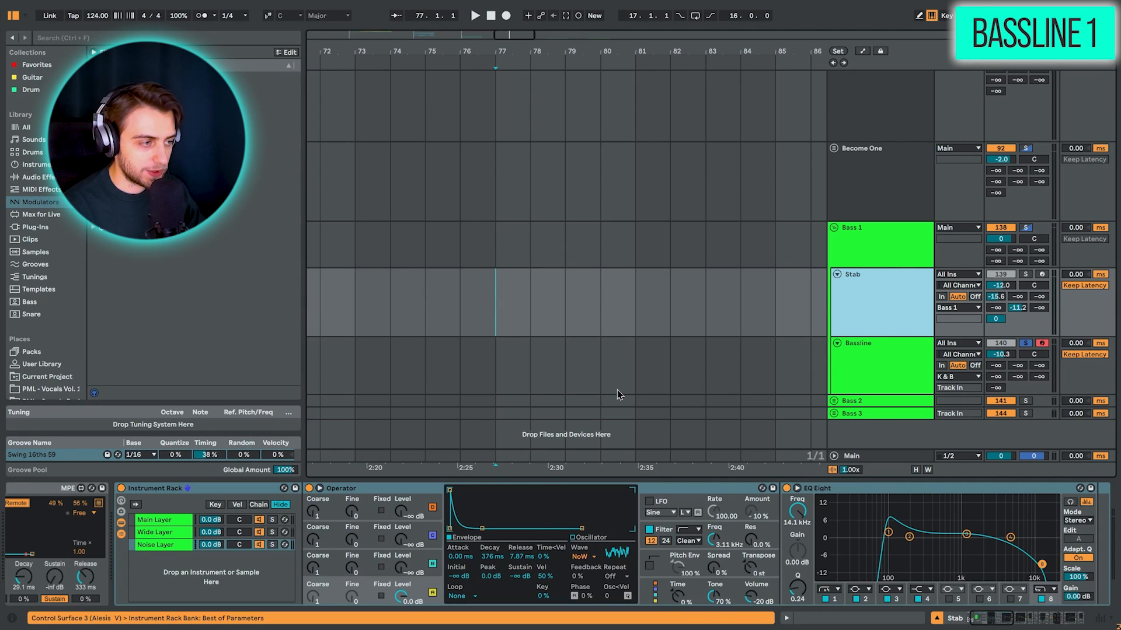
drag(973, 626, 952, 625)
click(1041, 276)
click(1041, 276)
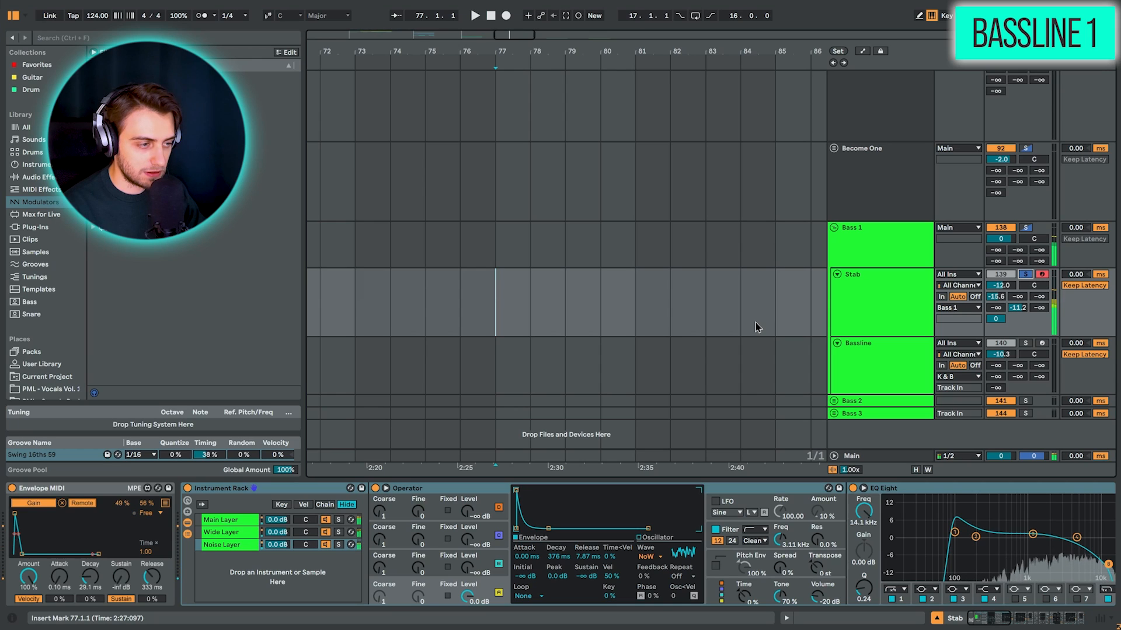
Solo the Main Layer in the Stab's Instrument Rack and look through its device chain.
click(227, 544)
click(237, 522)
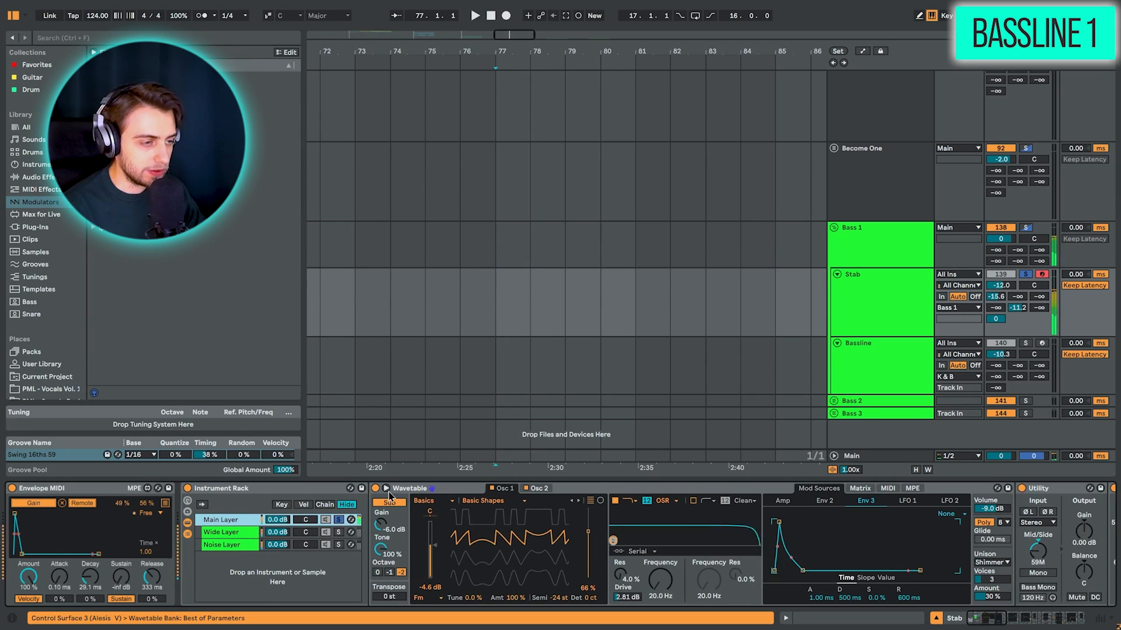
click(1031, 623)
drag(1031, 623, 1084, 626)
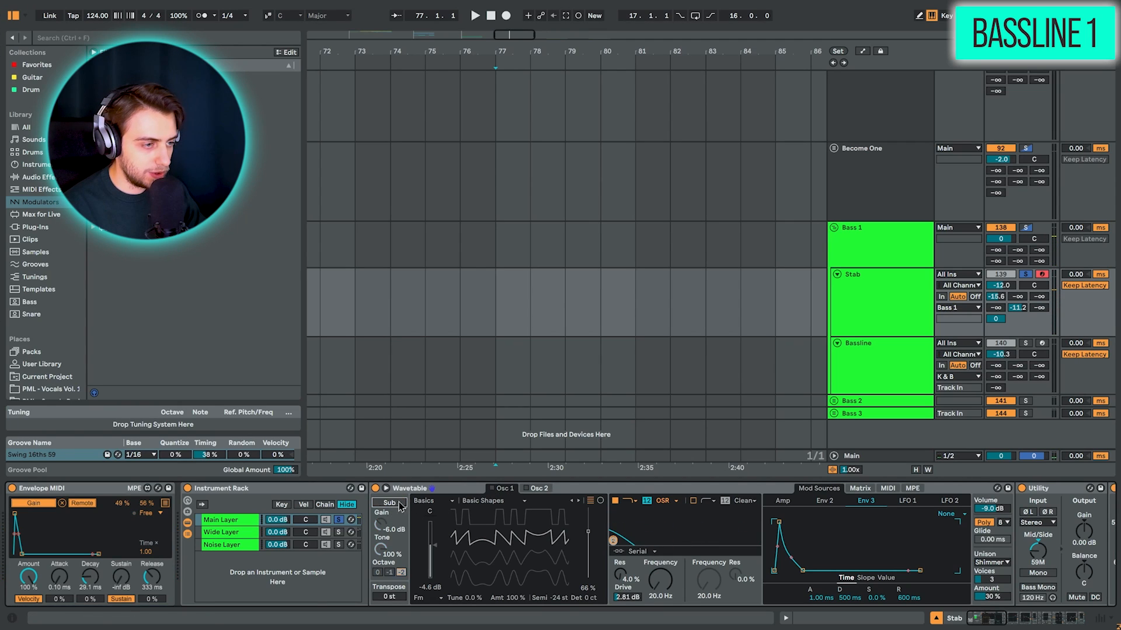
Turn on Osc 1 in the Main Layer's Wavetable and audition its FM amount at 0 % and back at 100 %.
click(492, 488)
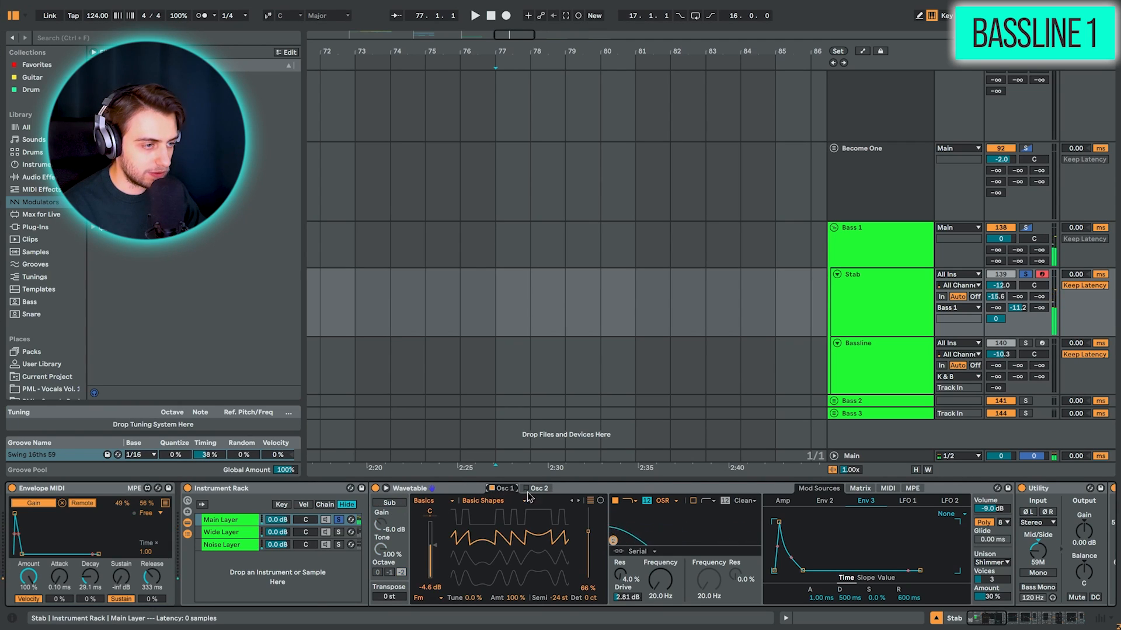
mouse_move(516, 597)
mouse_down()
mouse_move(516, 627)
mouse_move(516, 564)
mouse_move(516, 598)
mouse_up()
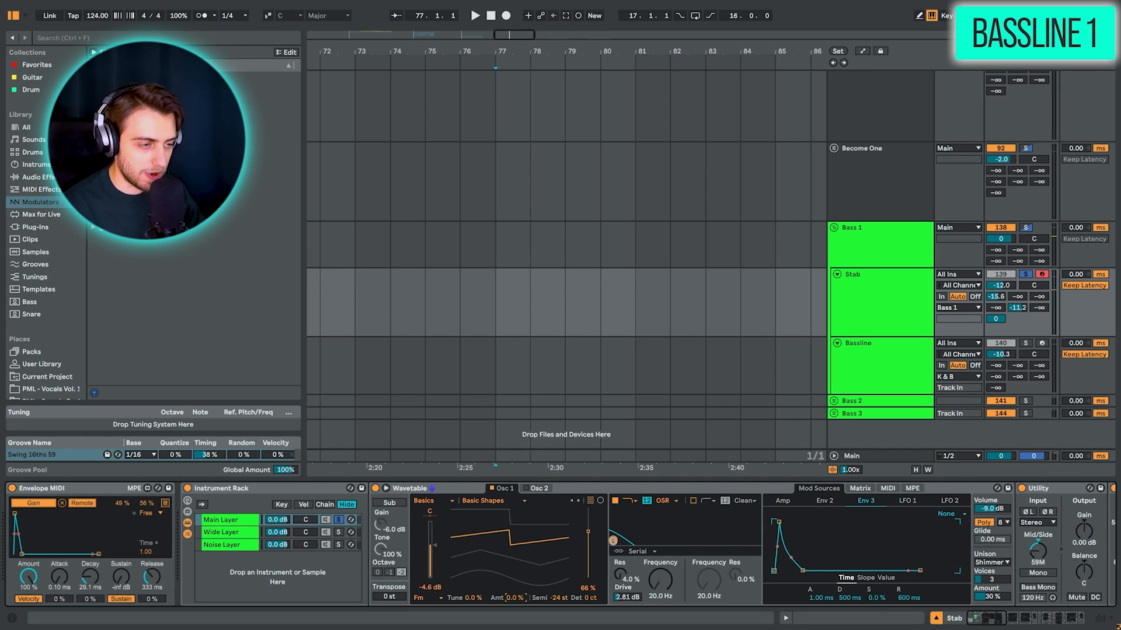
drag(516, 598, 516, 563)
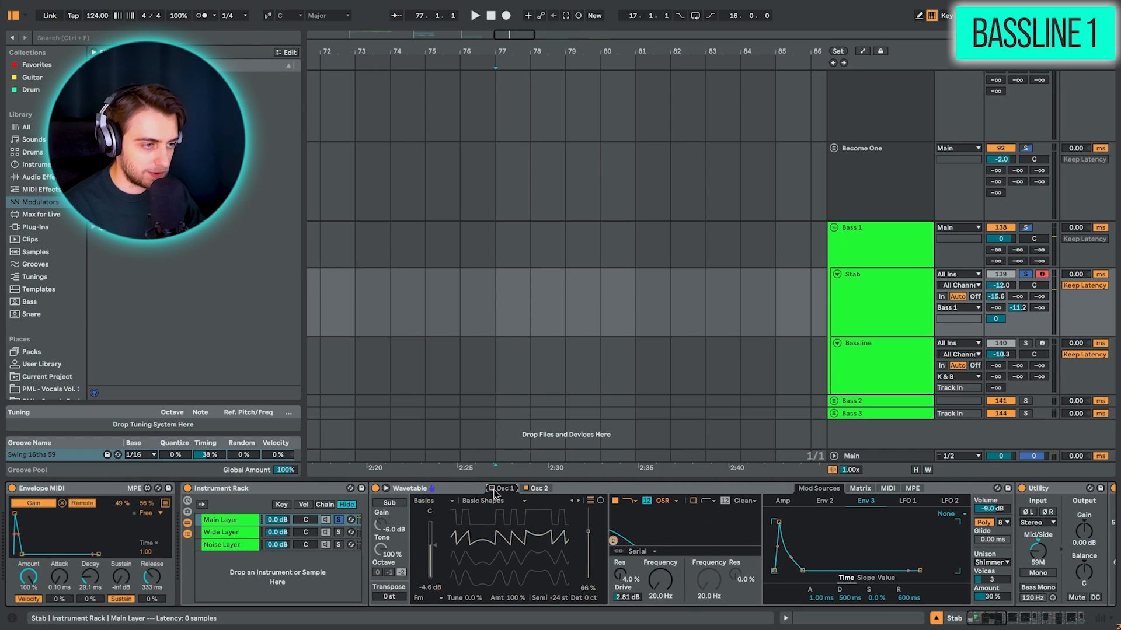
Show the Osc 2 settings in the Main Layer's Wavetable and turn on the Sub oscillator.
click(538, 489)
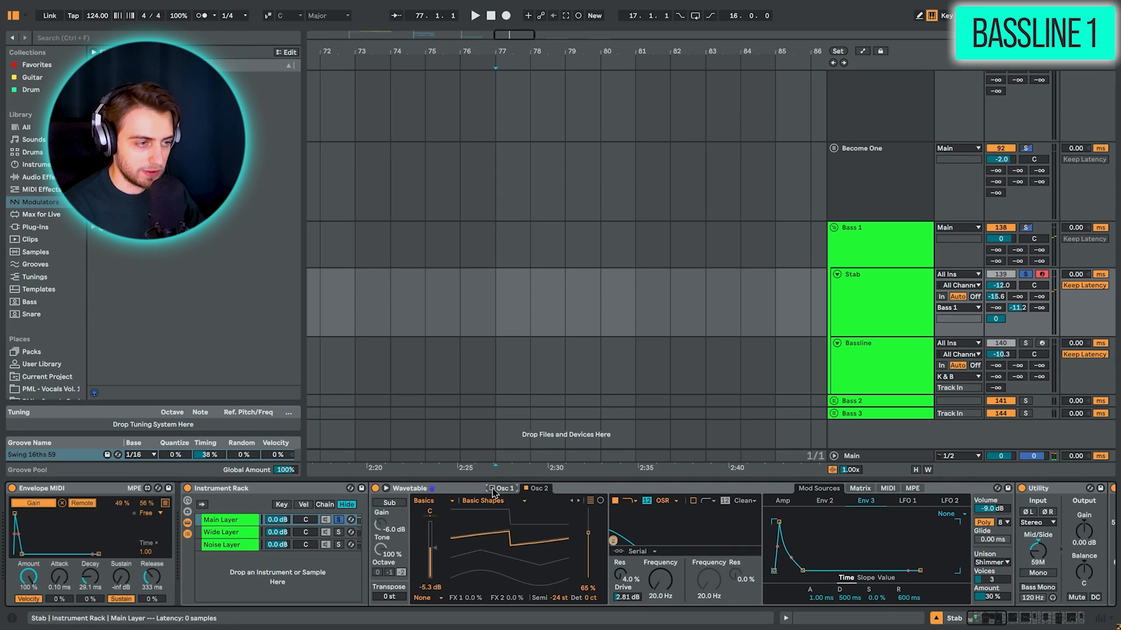
click(388, 503)
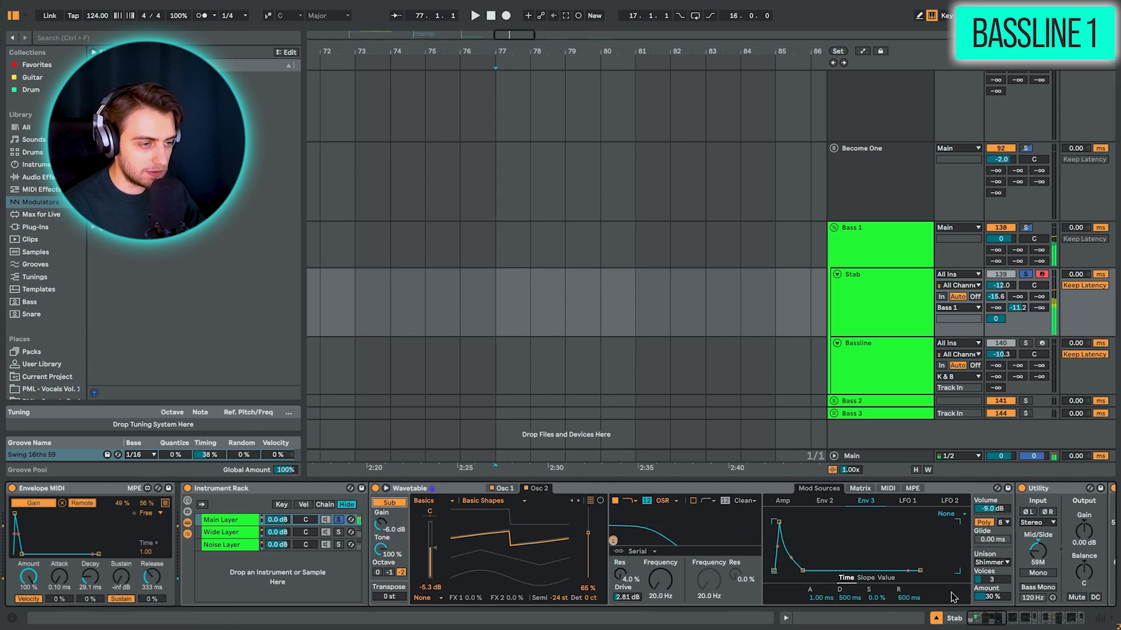
Audition the Main Layer's Wavetable with Unison set to None, and restore the Shimmer mode.
click(991, 562)
click(992, 495)
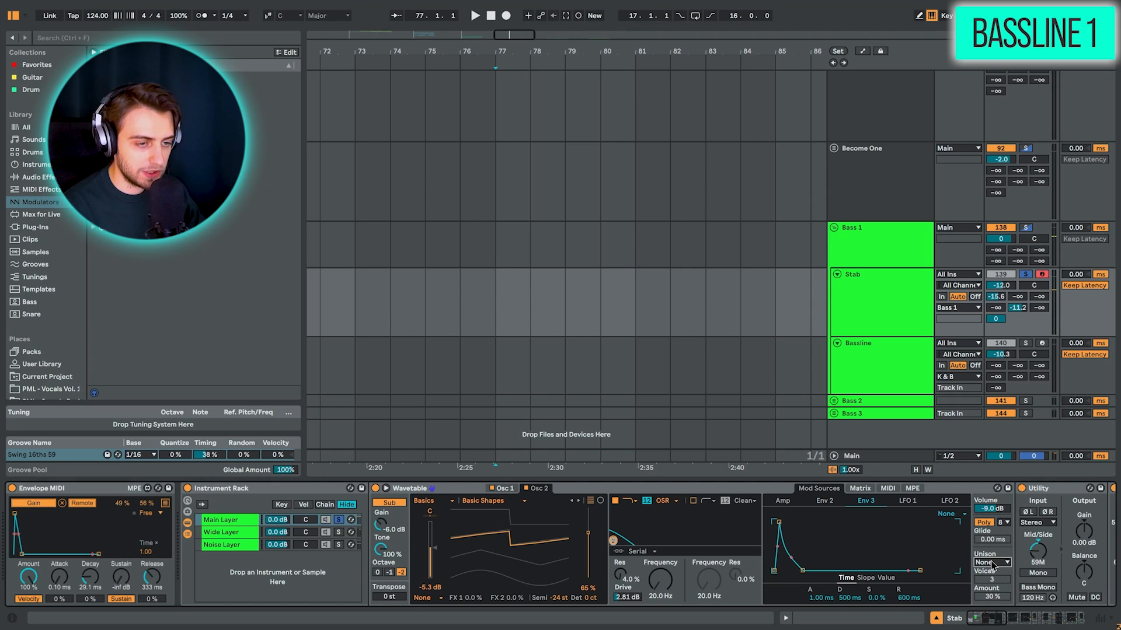
key(ctrl+z)
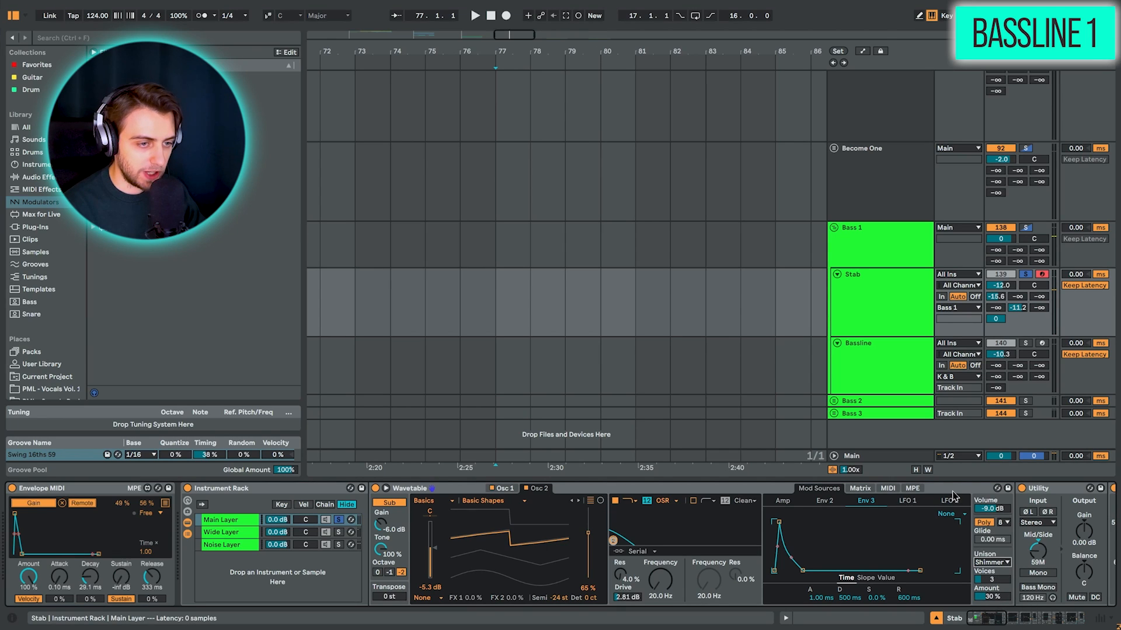
Show the Mid/Side Mode option of the width control on the Main Layer's Utility.
drag(980, 619, 999, 624)
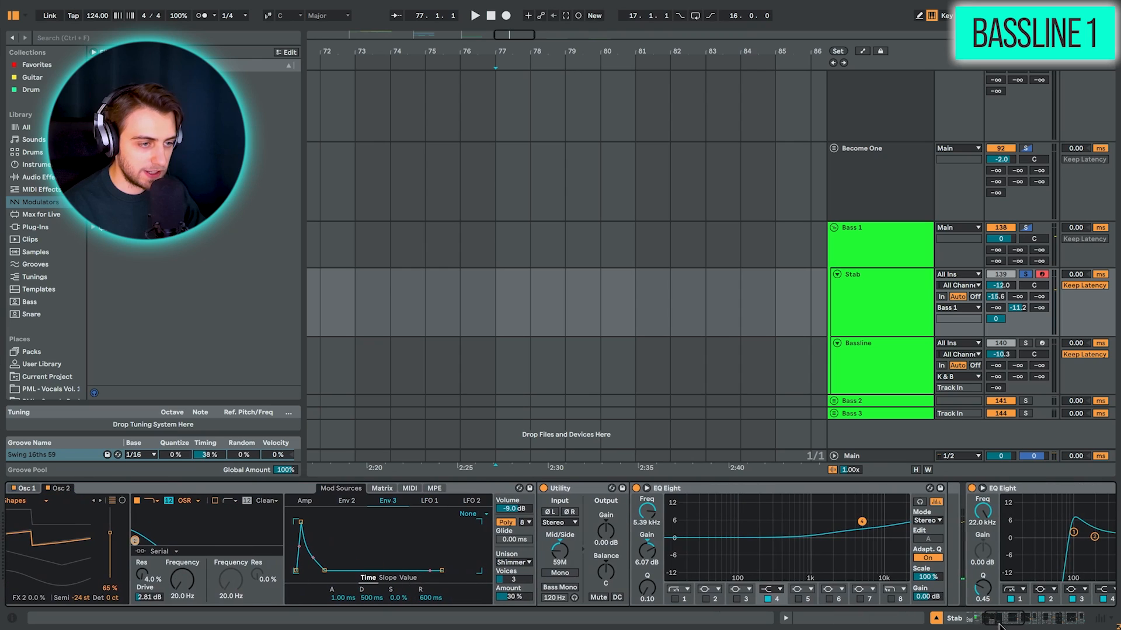
right_click(564, 562)
click(559, 553)
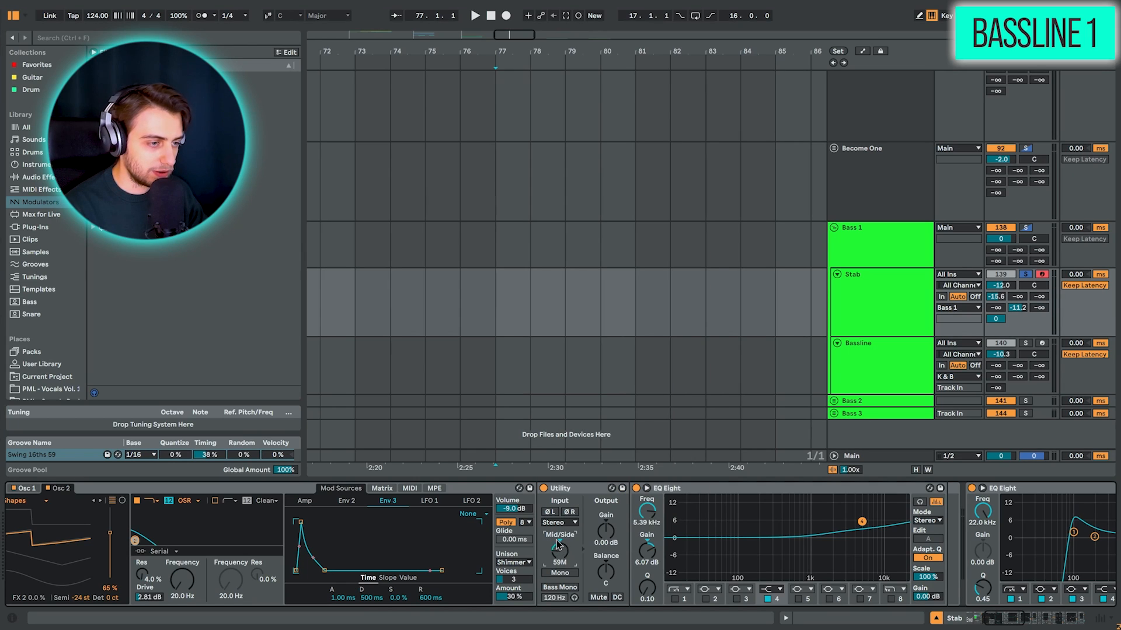
right_click(558, 559)
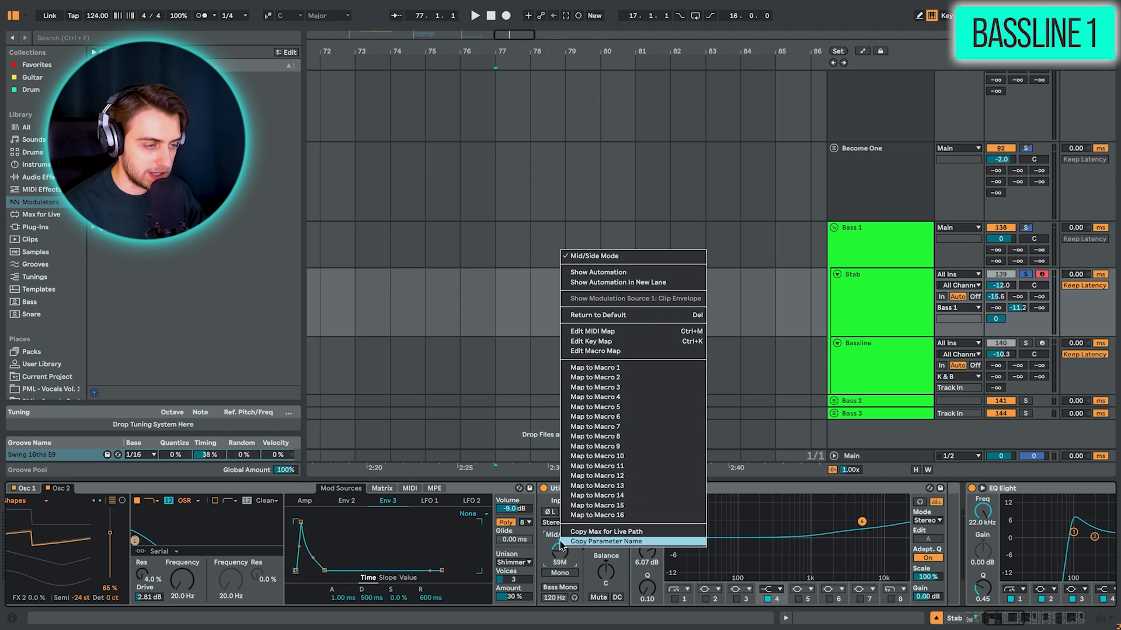
click(594, 256)
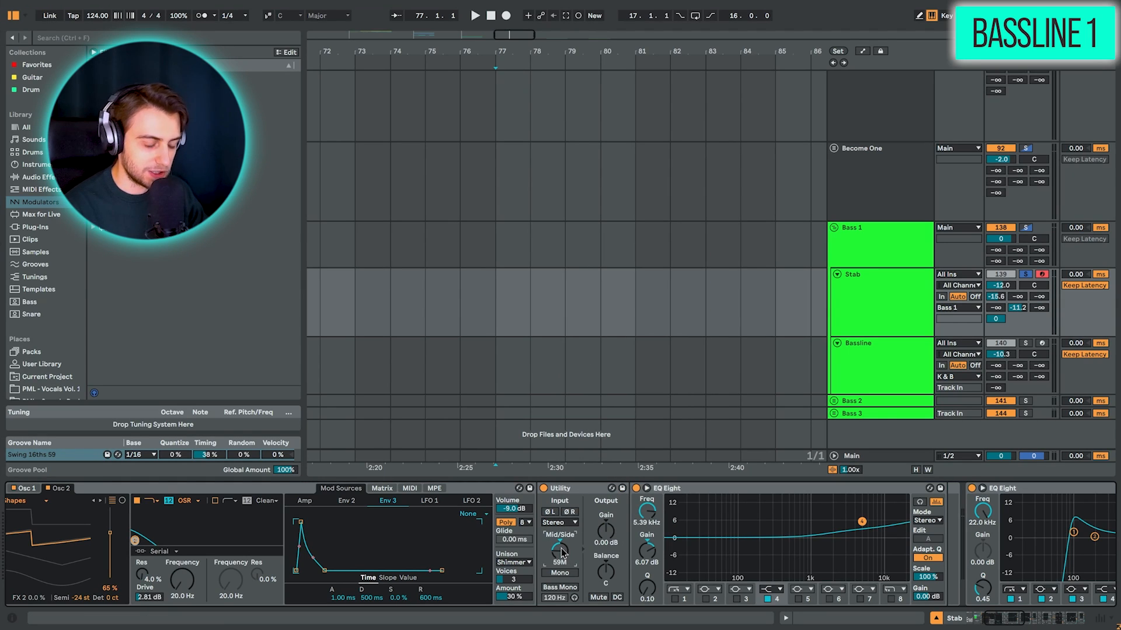
Turn on the Echo in the Stab's effect chain and return to the Instrument Rack.
click(1054, 622)
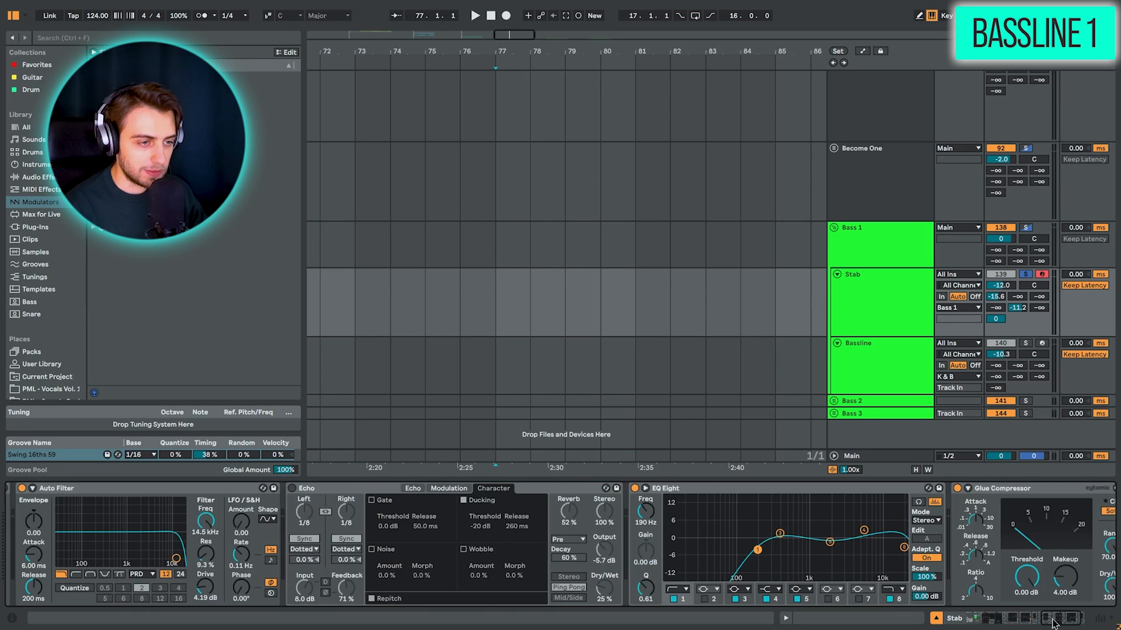
click(292, 488)
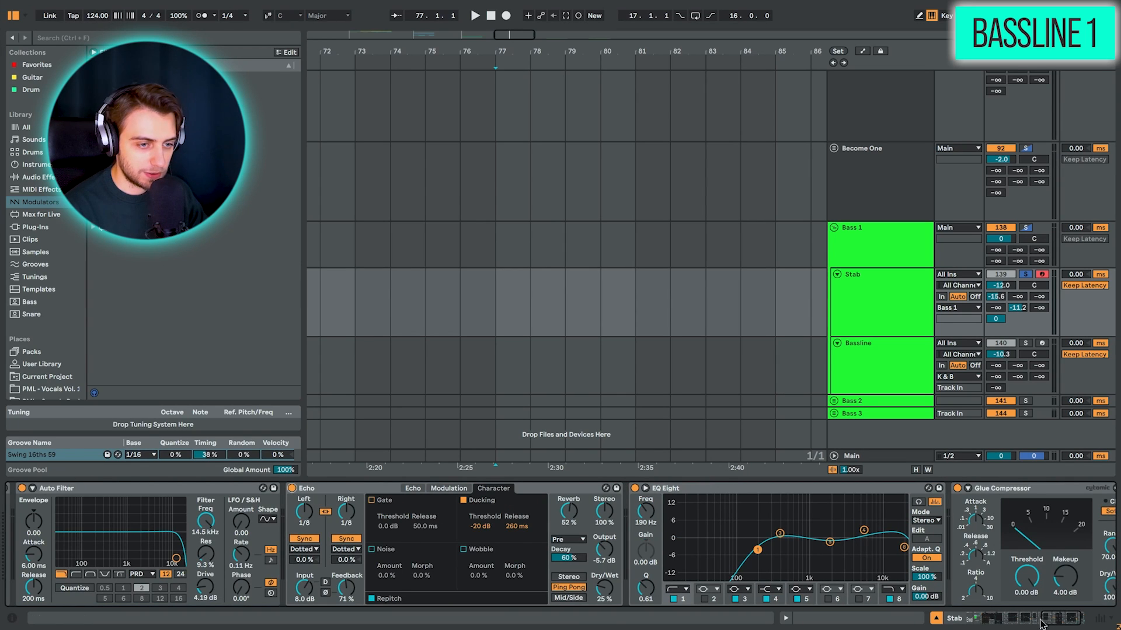
click(987, 618)
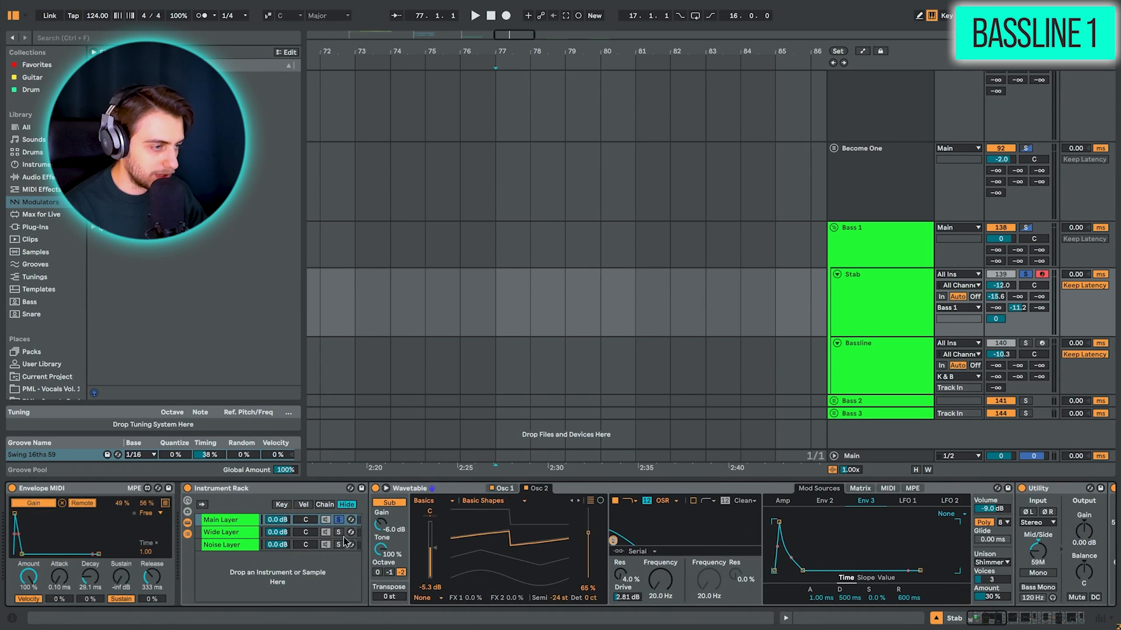
Solo the Wide Layer in the Instrument Rack and check the Unison mode of its Wavetable.
click(337, 532)
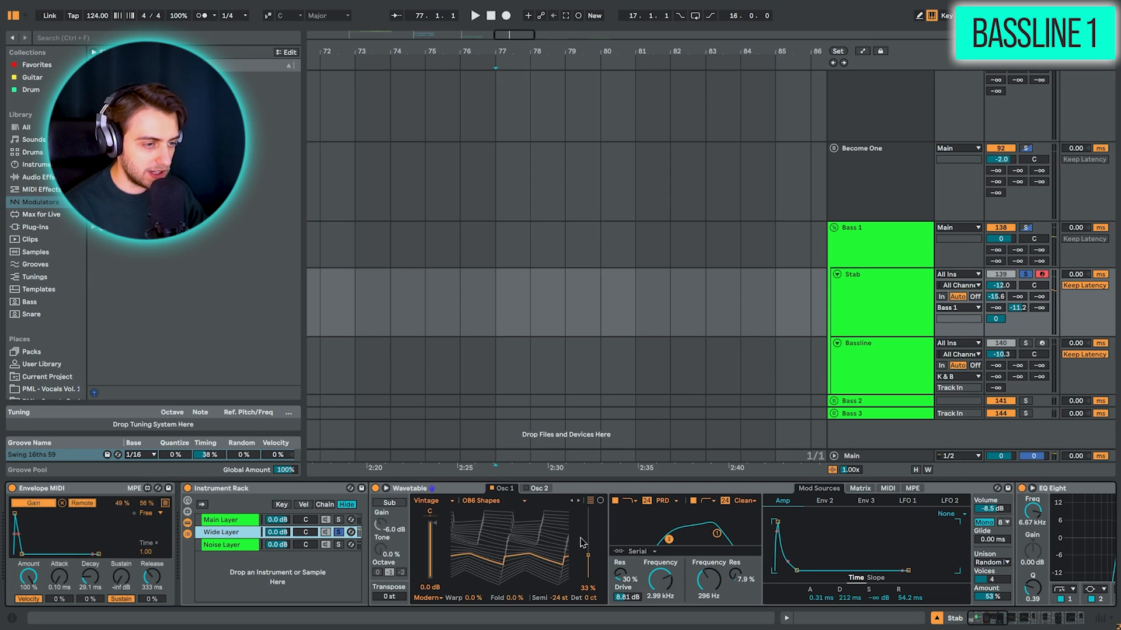
click(997, 565)
click(997, 564)
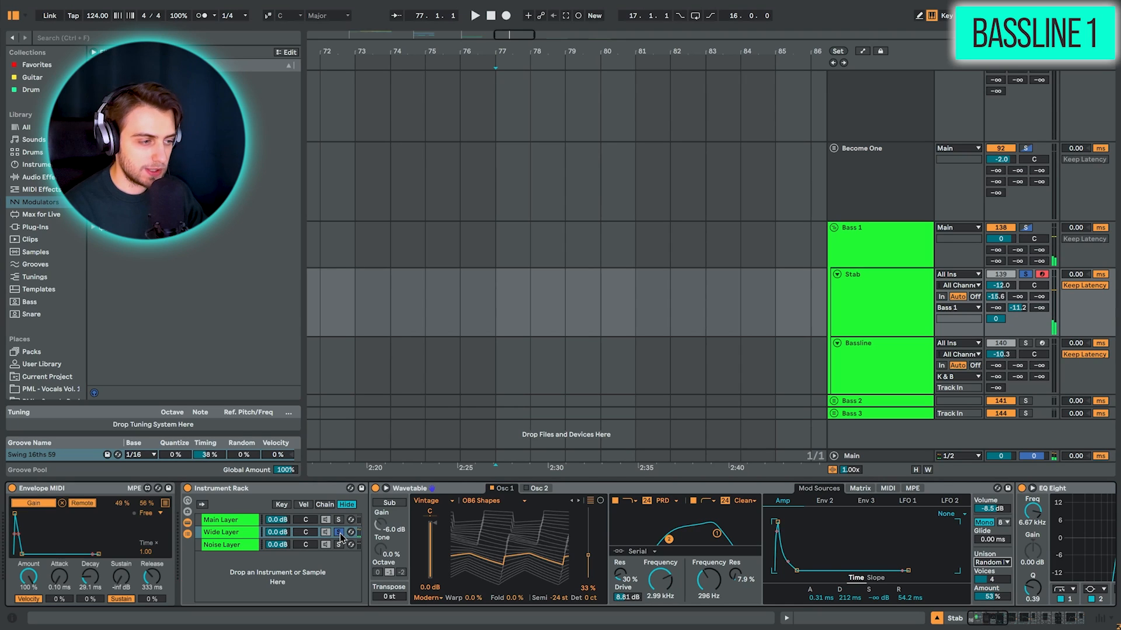
Solo the Noise Layer, examine the noise oscillator of its Operator, and clear the layer's solo.
click(338, 544)
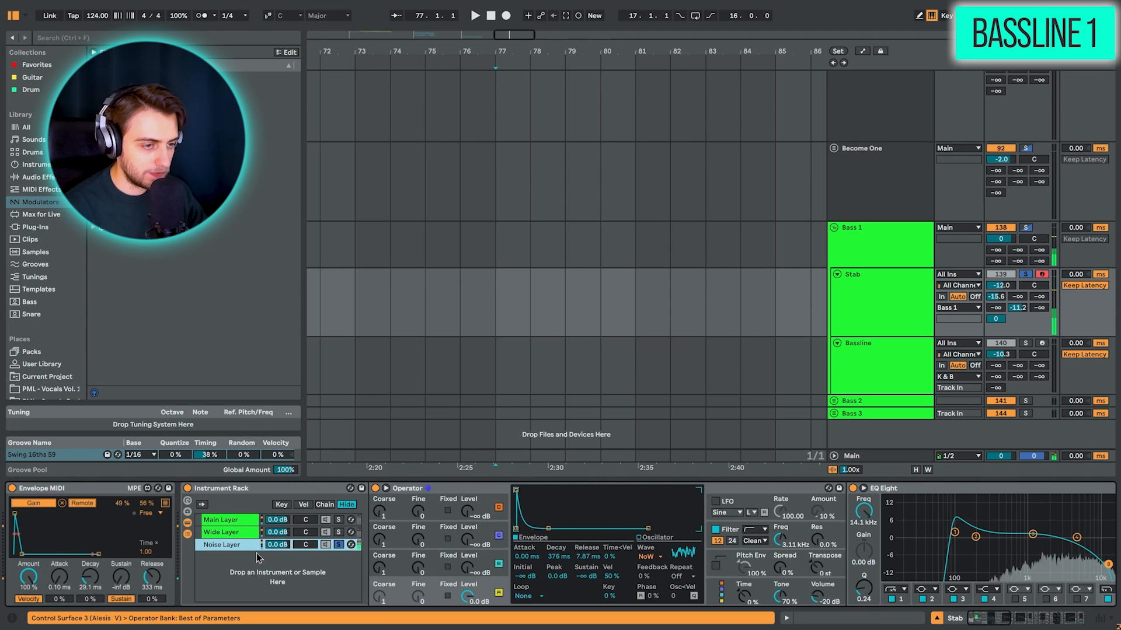
click(503, 584)
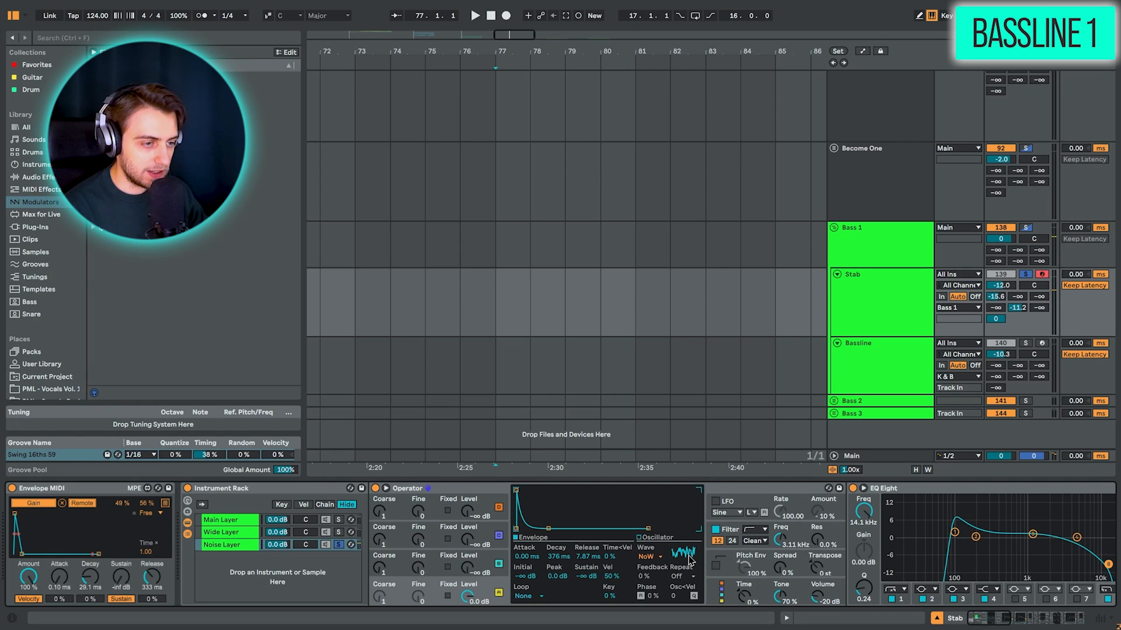
click(239, 534)
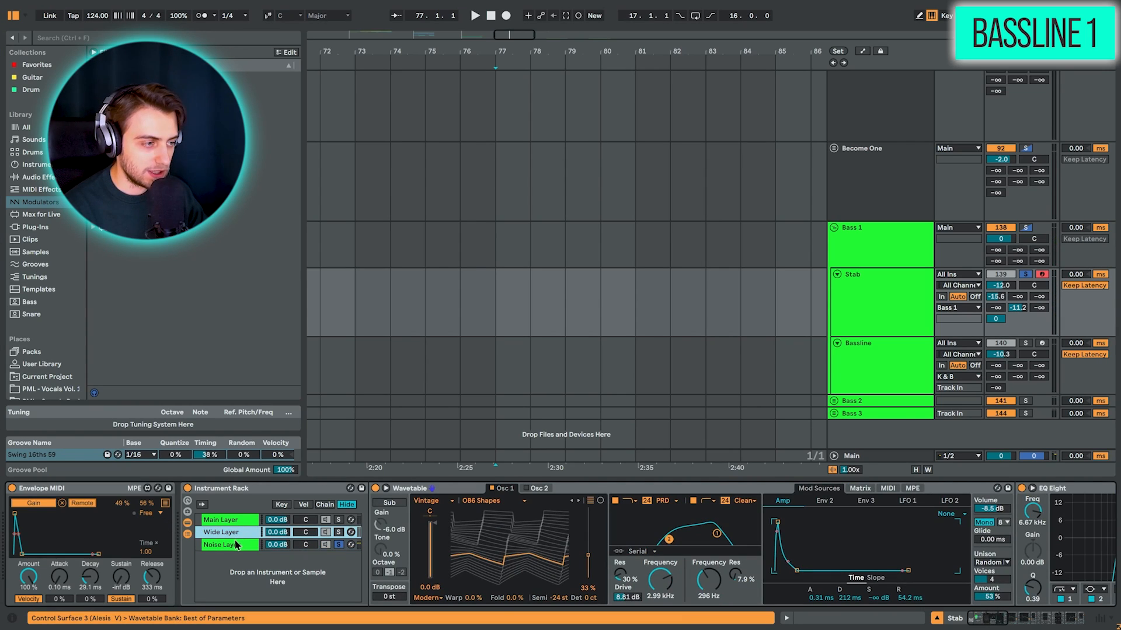
click(233, 546)
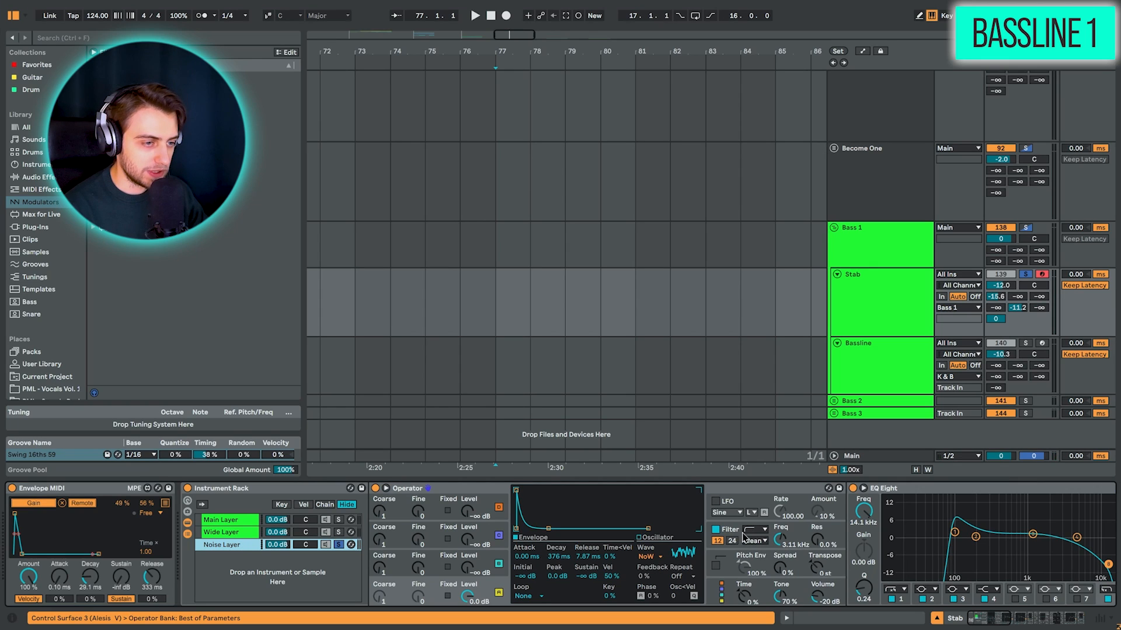
click(338, 545)
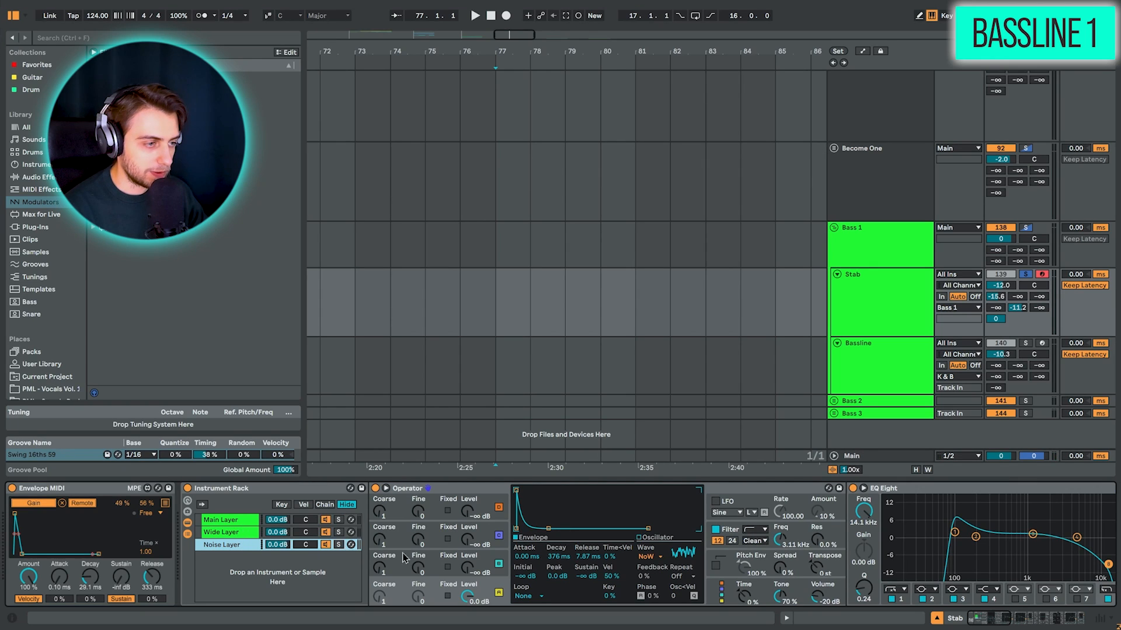
click(242, 520)
drag(973, 608, 946, 627)
click(345, 488)
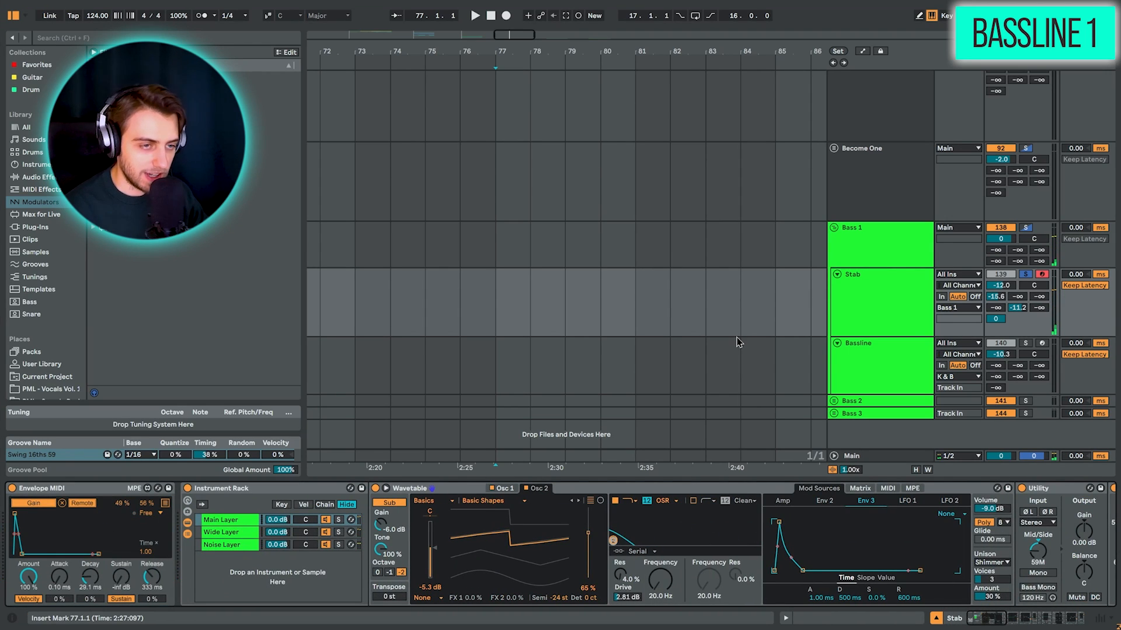
Insert an empty one-beat MIDI clip on the Bassline track from 75.1.1 to 75.2.1.
click(853, 376)
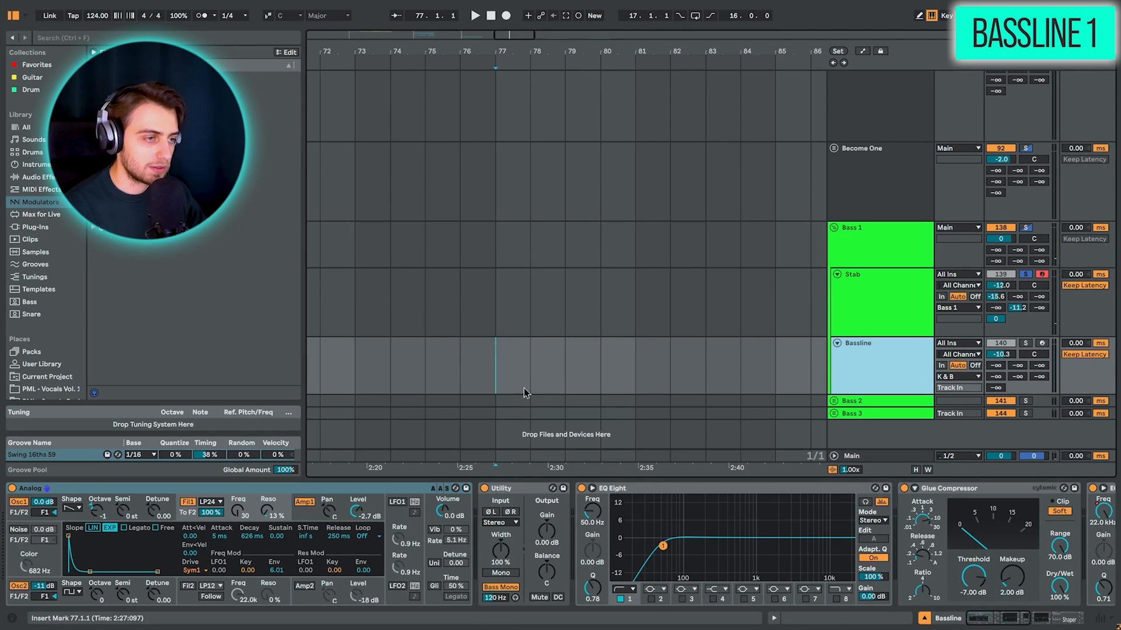
drag(499, 379, 642, 370)
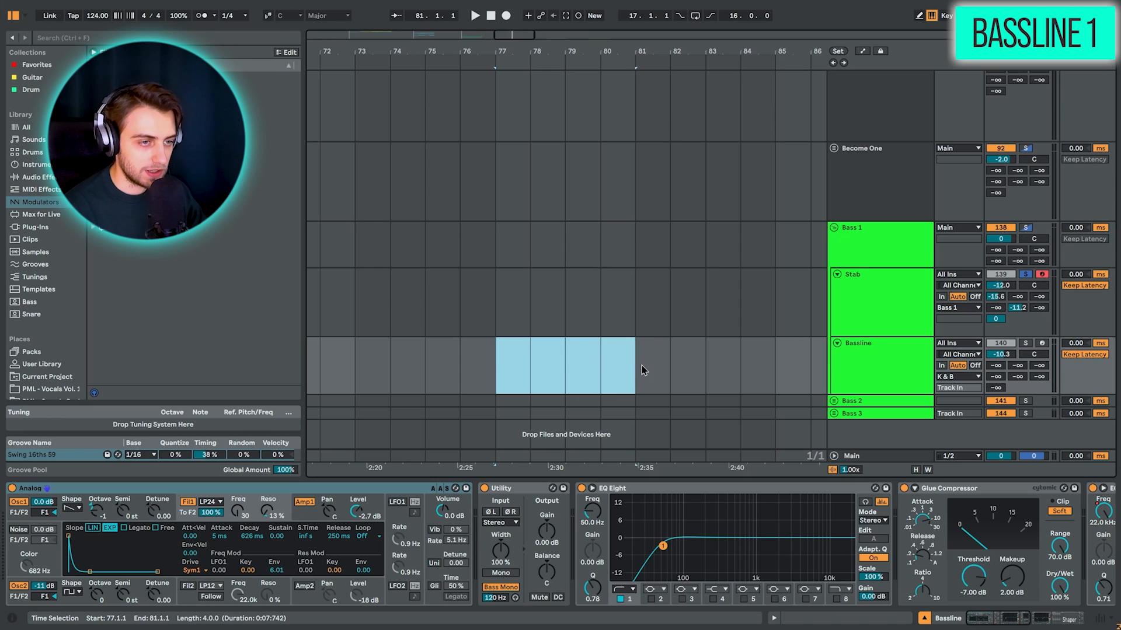
click(853, 363)
click(431, 374)
scroll(449, 374, up, 5)
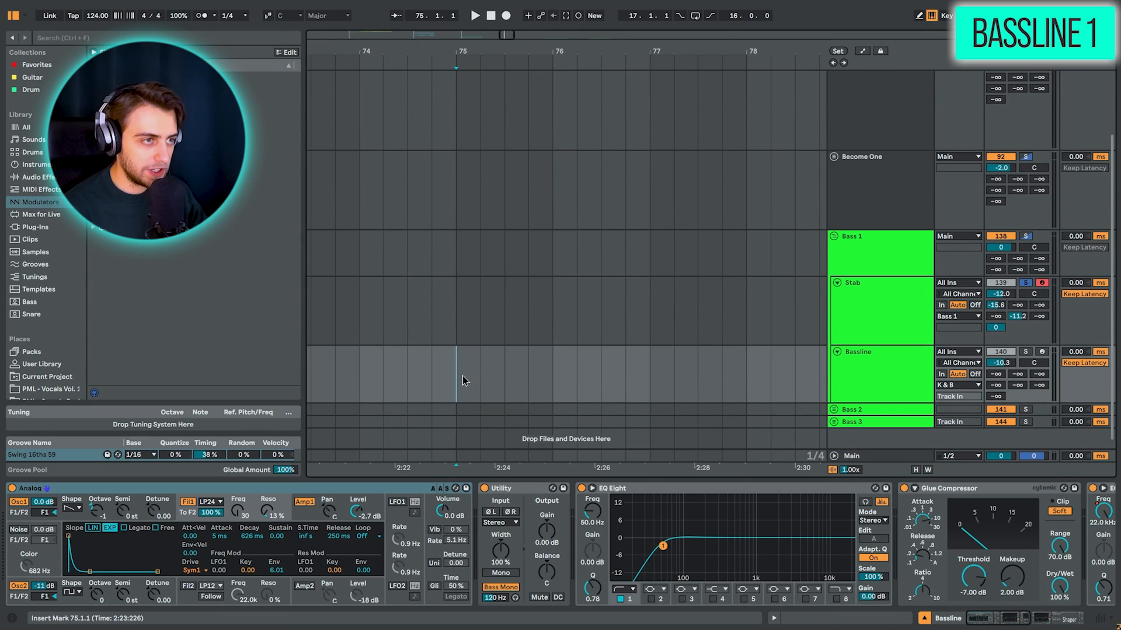
drag(462, 373, 478, 375)
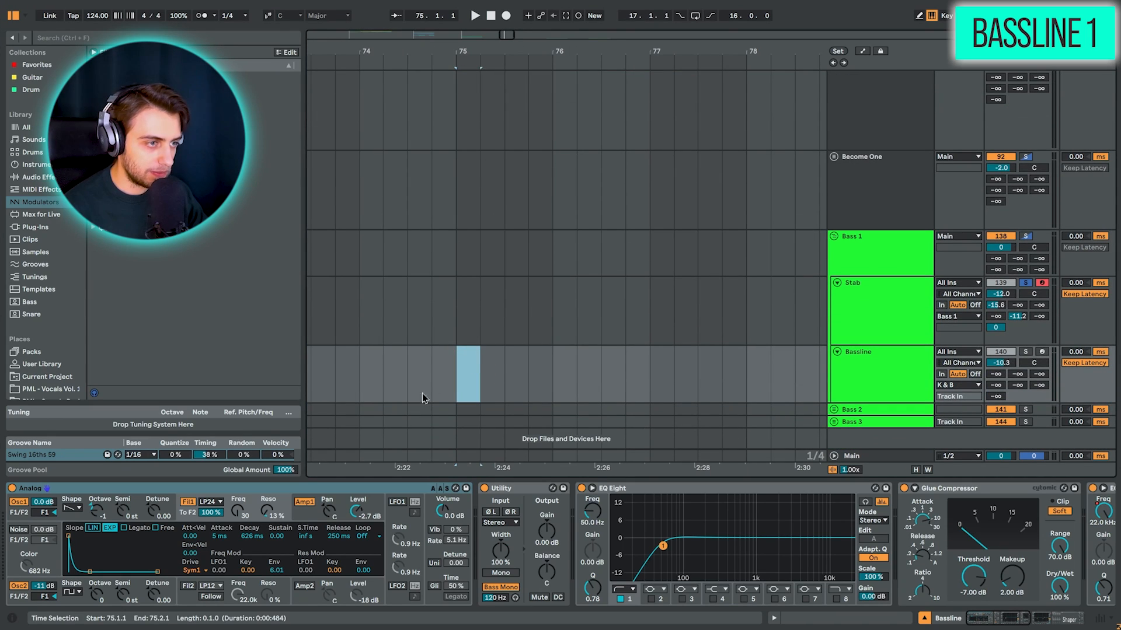
right_click(475, 358)
click(499, 181)
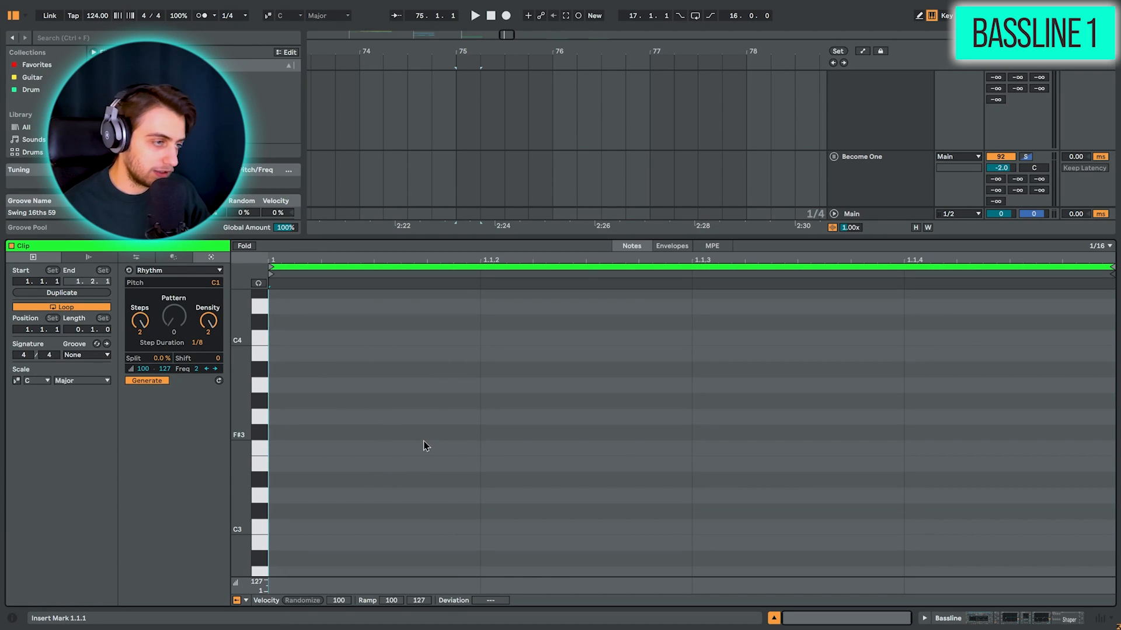
Draw a 1/16 G1 note at the start of the new Bassline clip.
scroll(458, 493, down, 5)
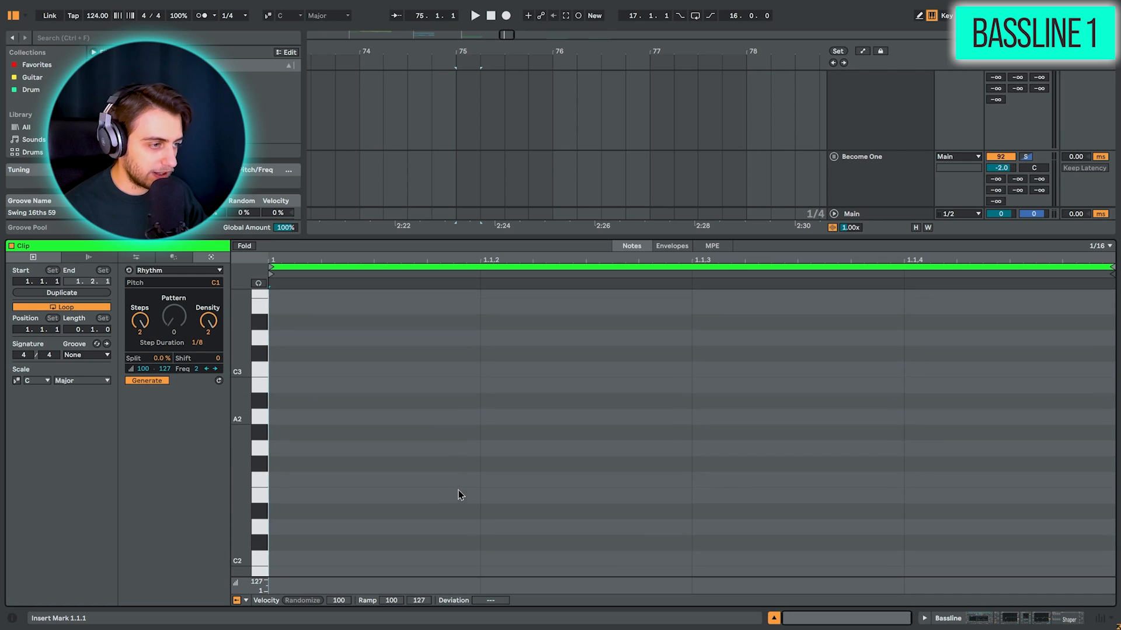
scroll(457, 493, down, 2)
key(b)
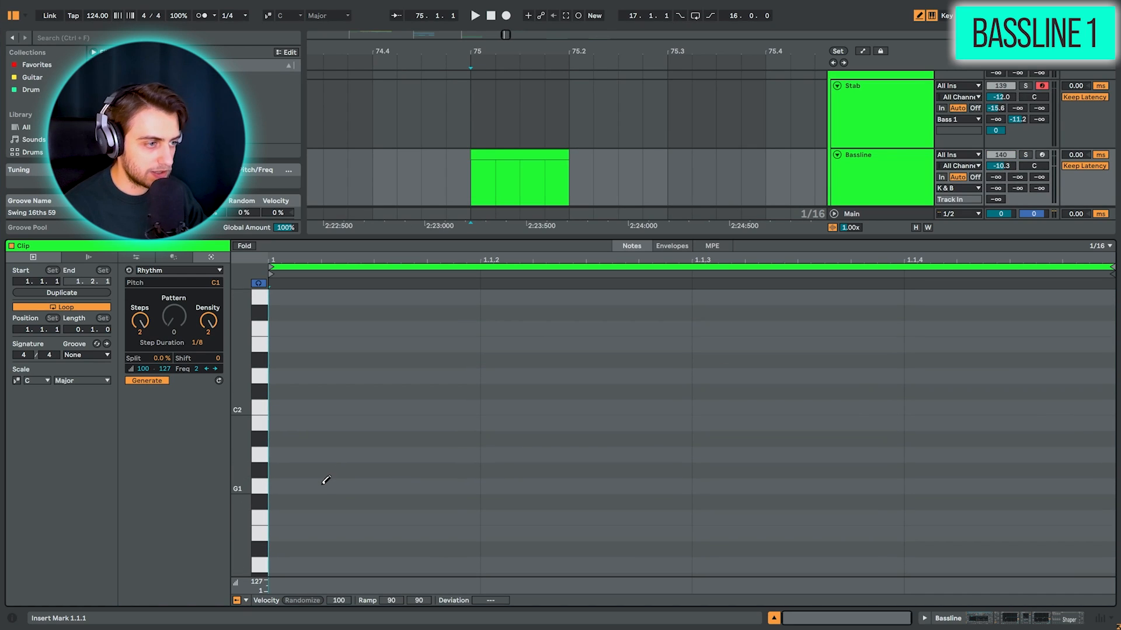
click(324, 485)
key(b)
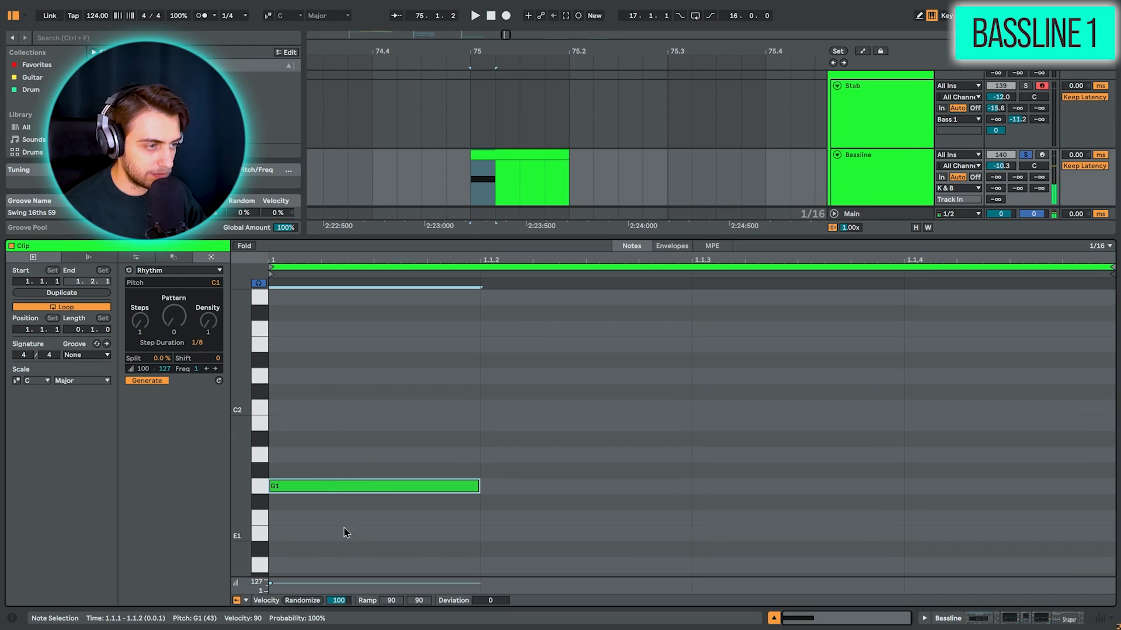
Duplicate the note three times in a row, shifting octaves so the clip alternates G1, G2, G1, G2.
key(ctrl+d)
key(shift+Up)
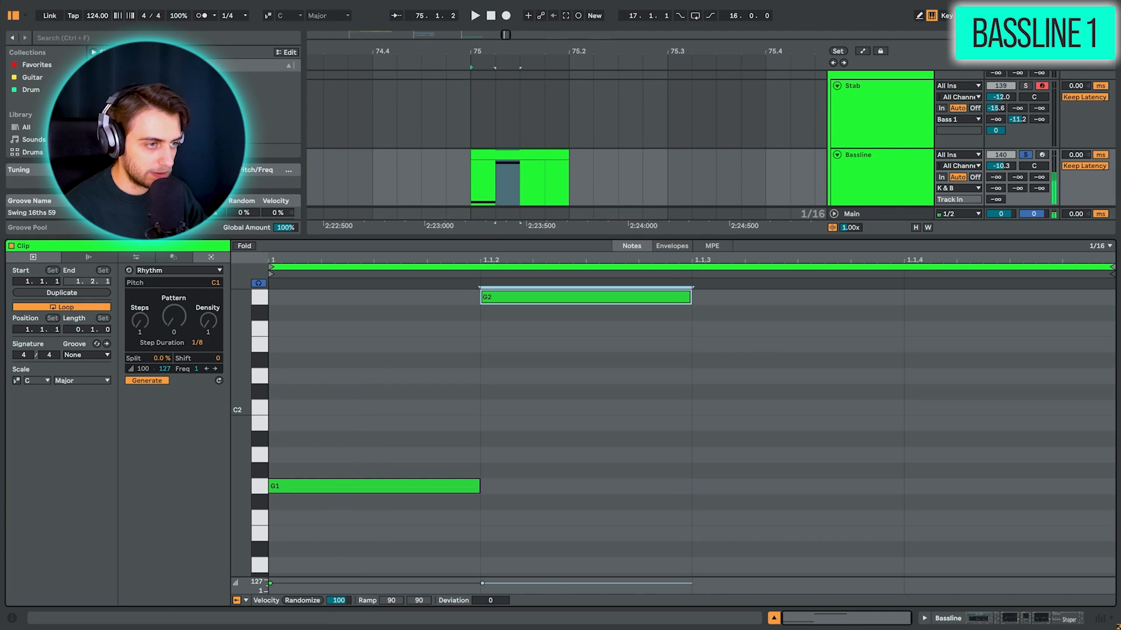
key(ctrl+d)
key(shift+Down)
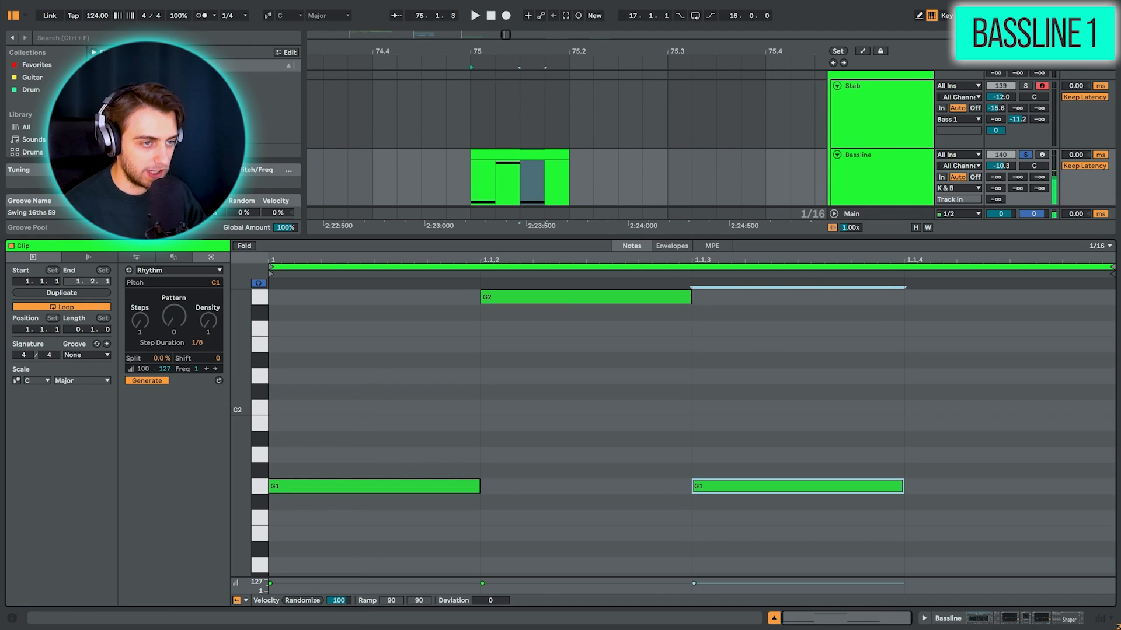
key(ctrl+d)
key(shift+Up)
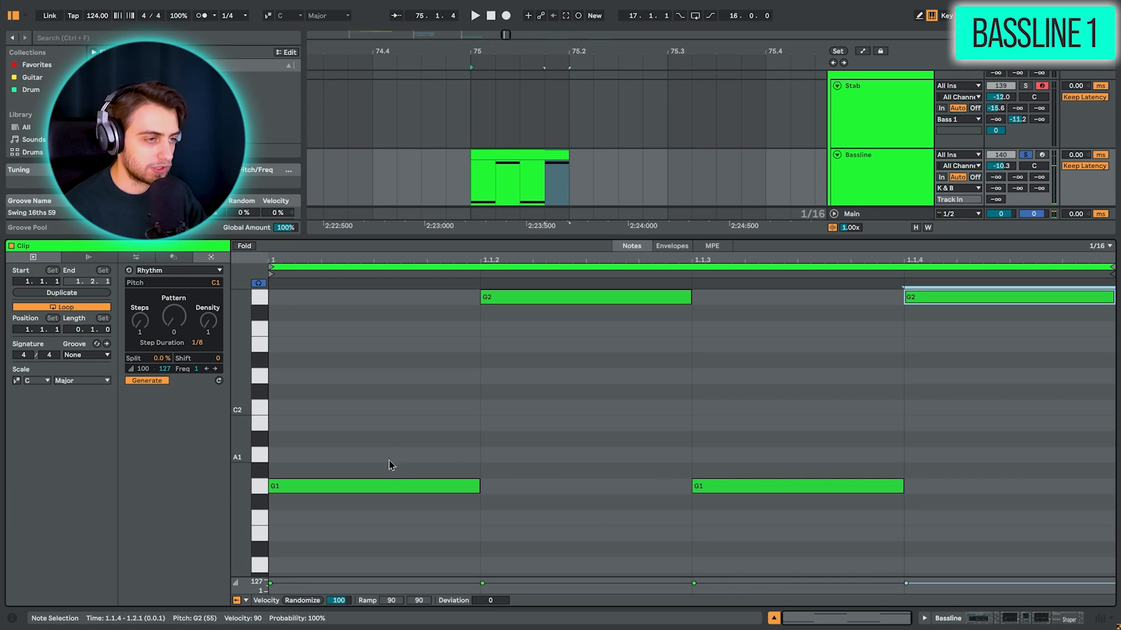
Extend the Bassline clip to two bars, from bar 75 to bar 77.
click(518, 170)
key(shift+Tab)
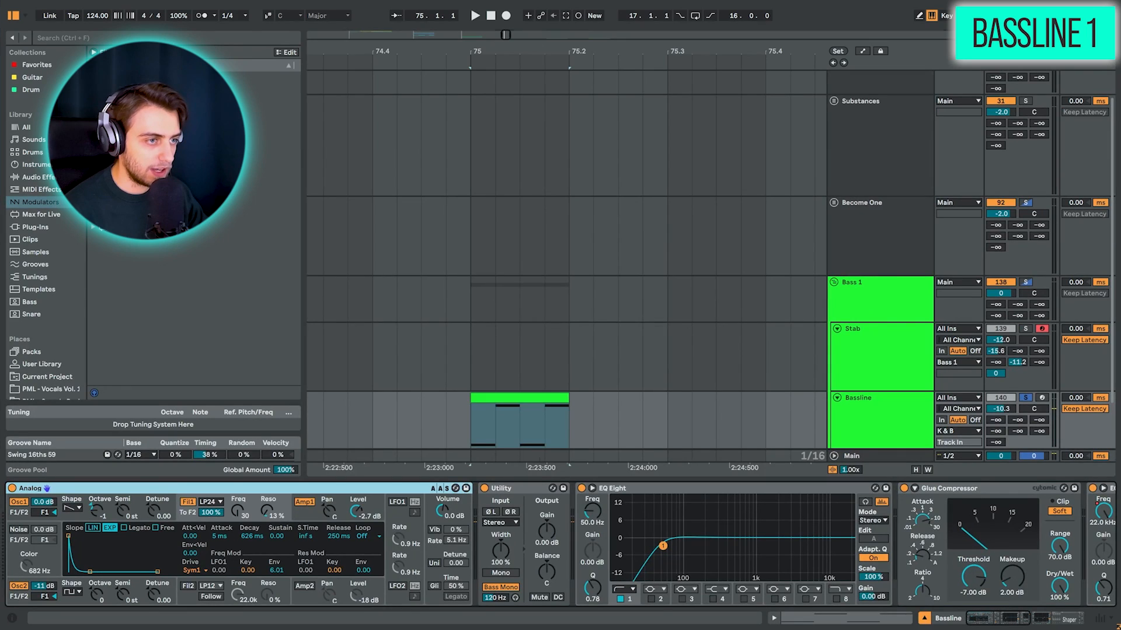
drag(540, 51, 543, 14)
drag(542, 397, 618, 397)
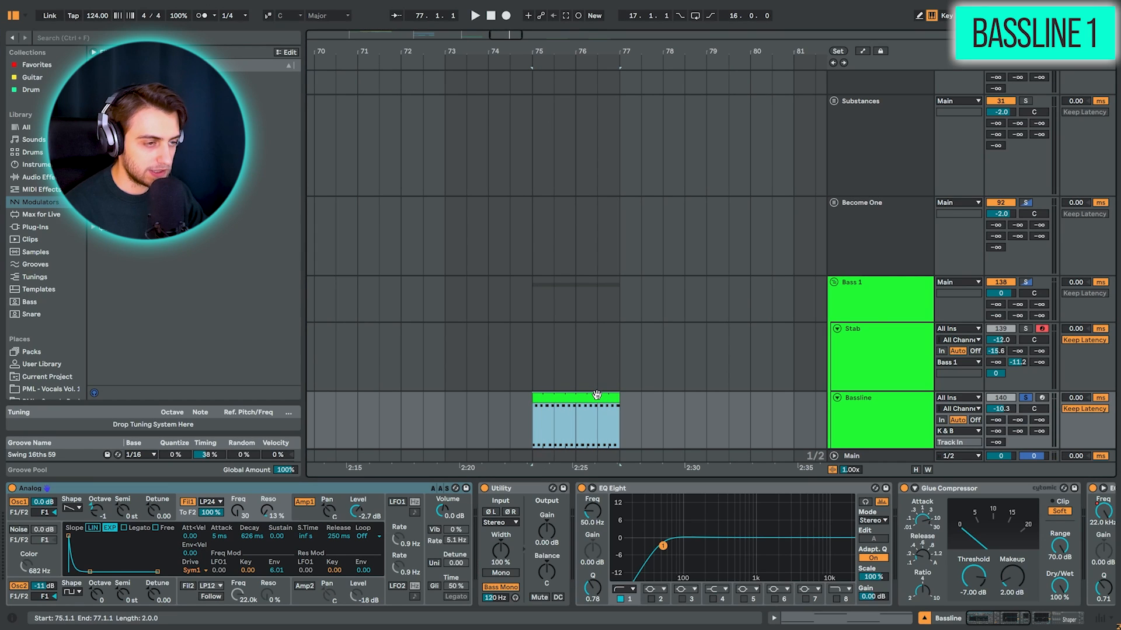
Loop the two-bar Bassline clip in the arrangement and play it back.
key(ctrl+l)
scroll(667, 379, down, 2)
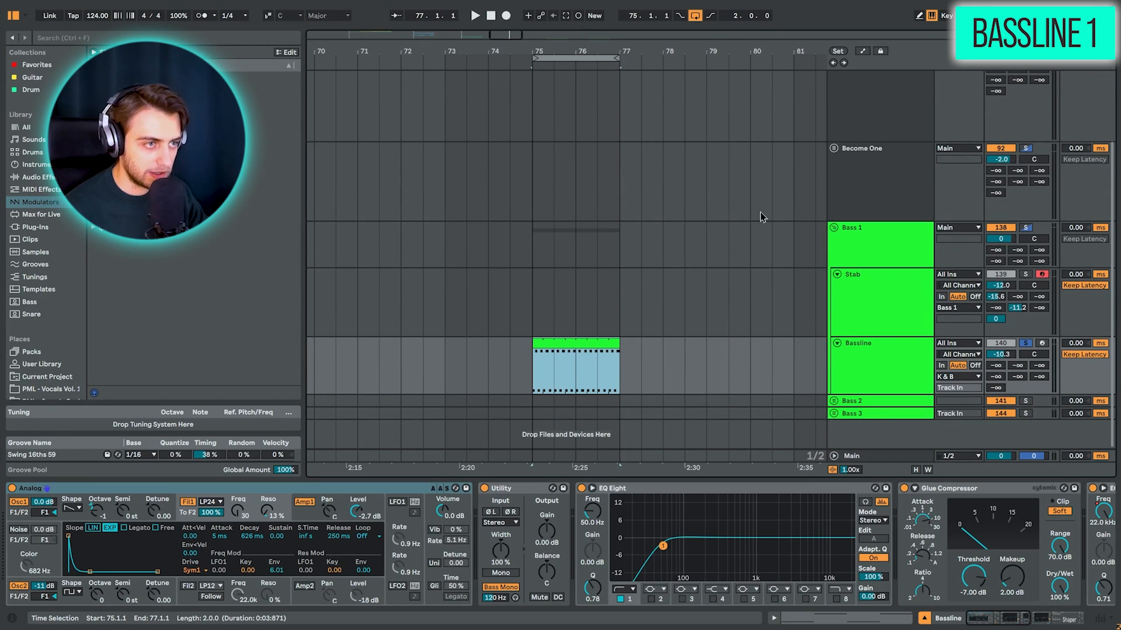
key(space)
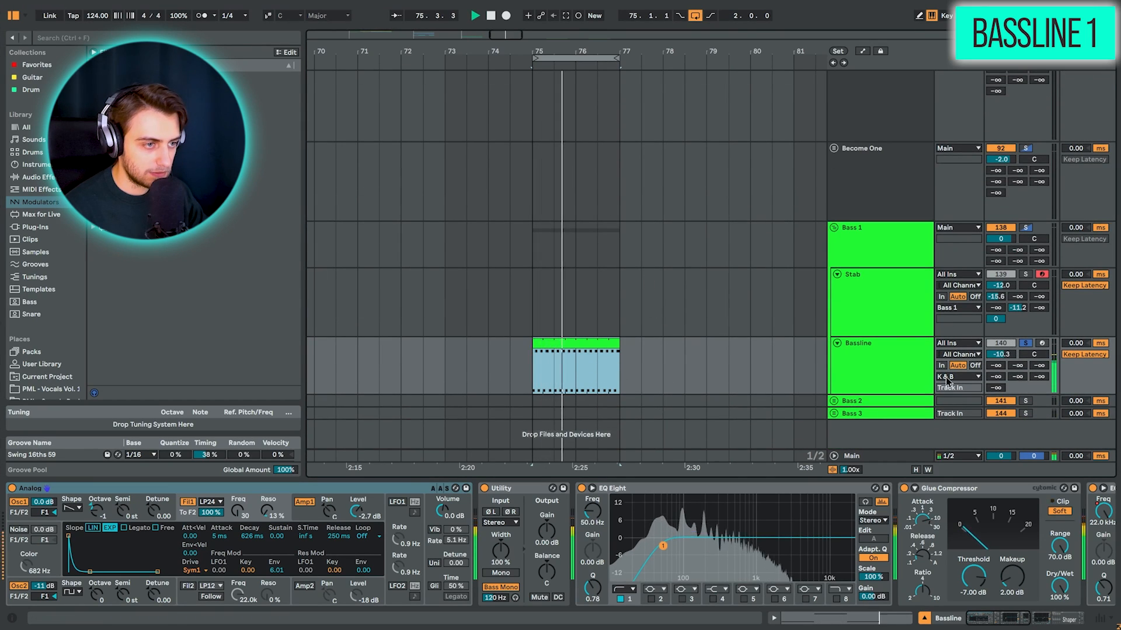
scroll(531, 492, right, 5)
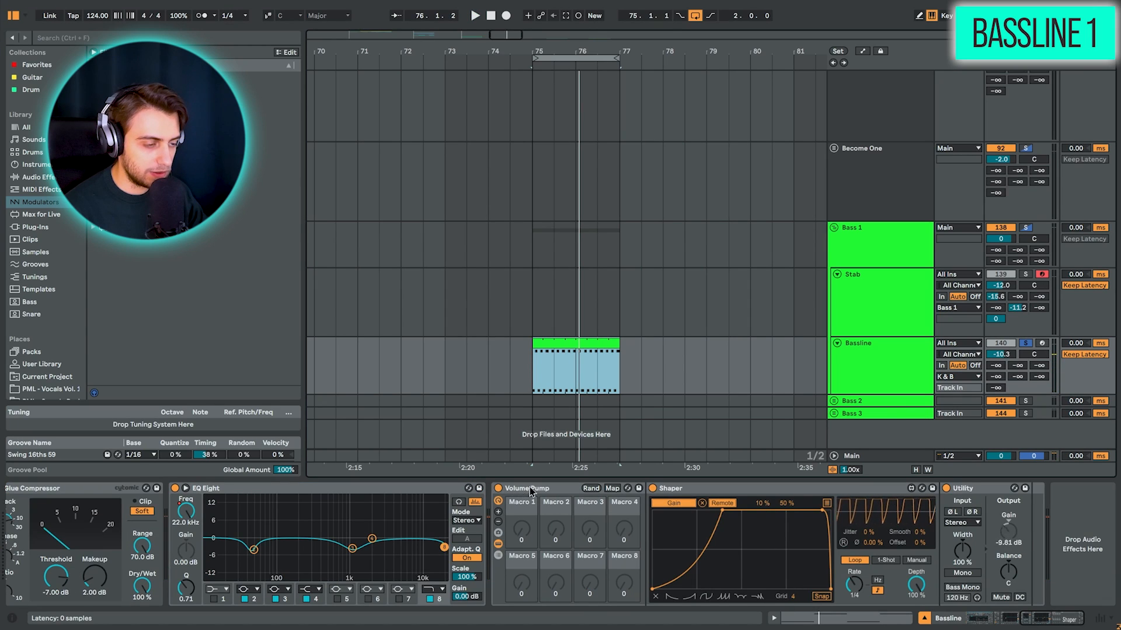
click(498, 488)
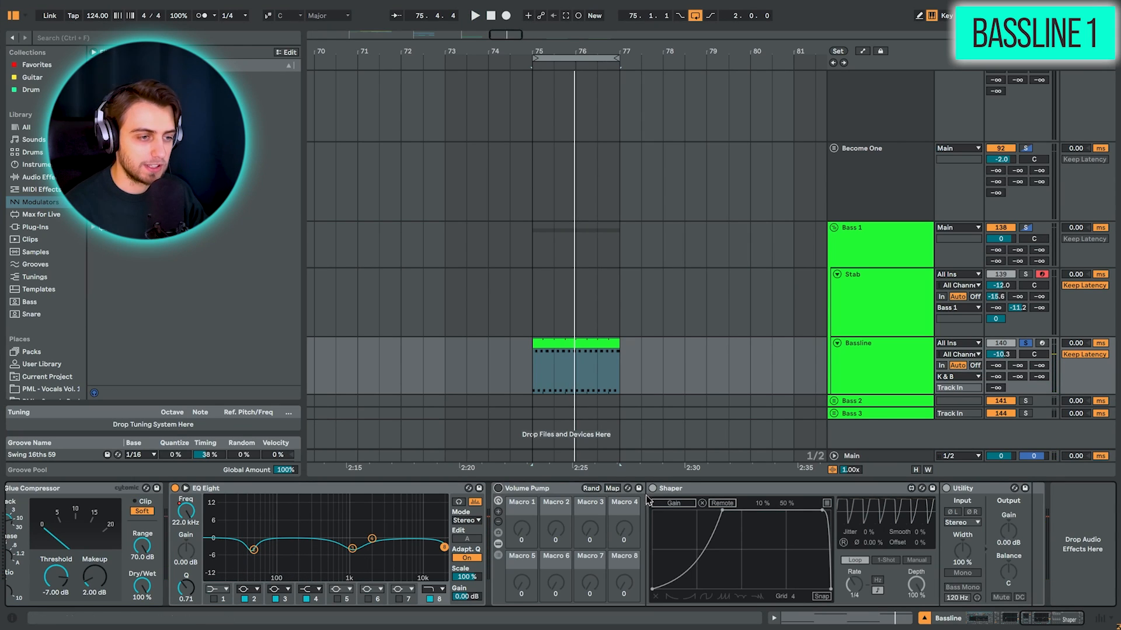
click(498, 489)
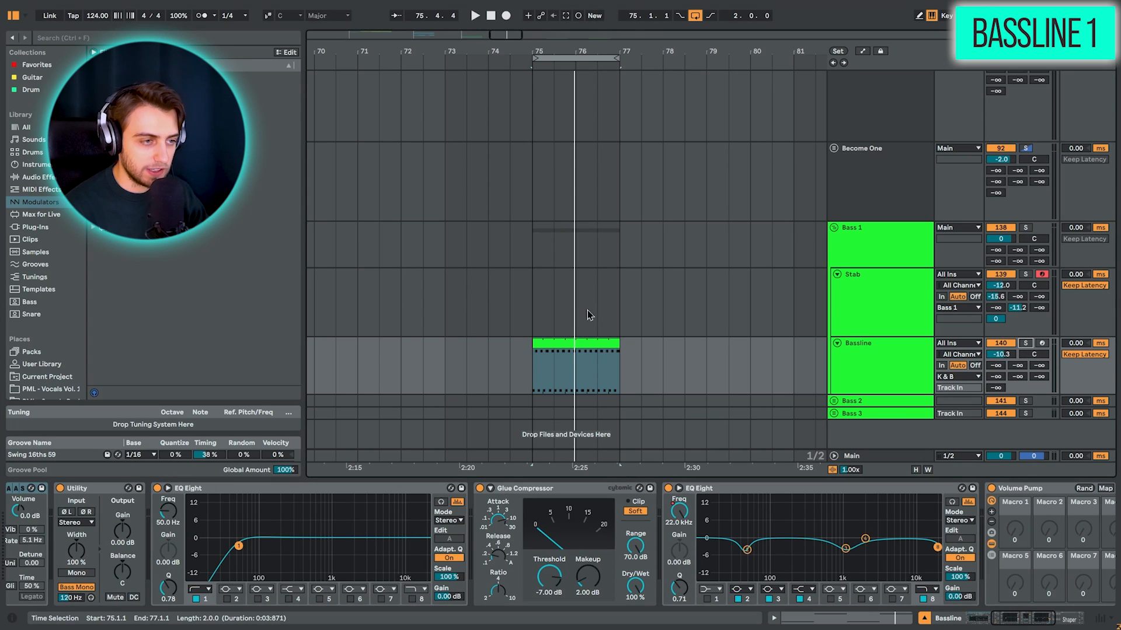
Play back the looped Bassline and duplicate its clip so the pattern runs from bar 75 to bar 79.
key(space)
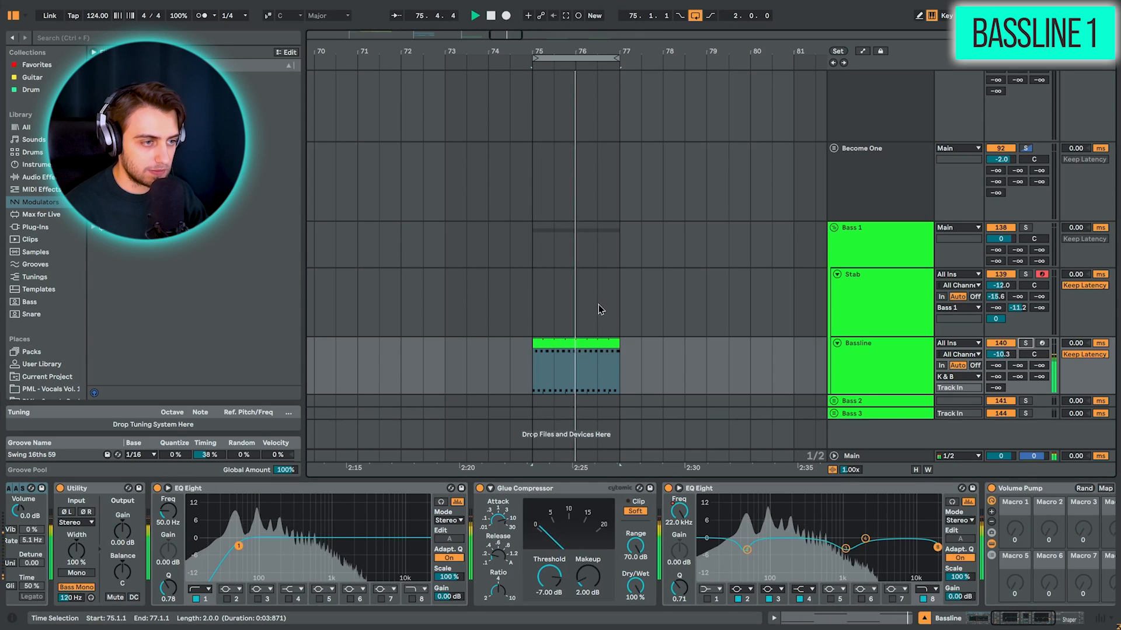
key(space)
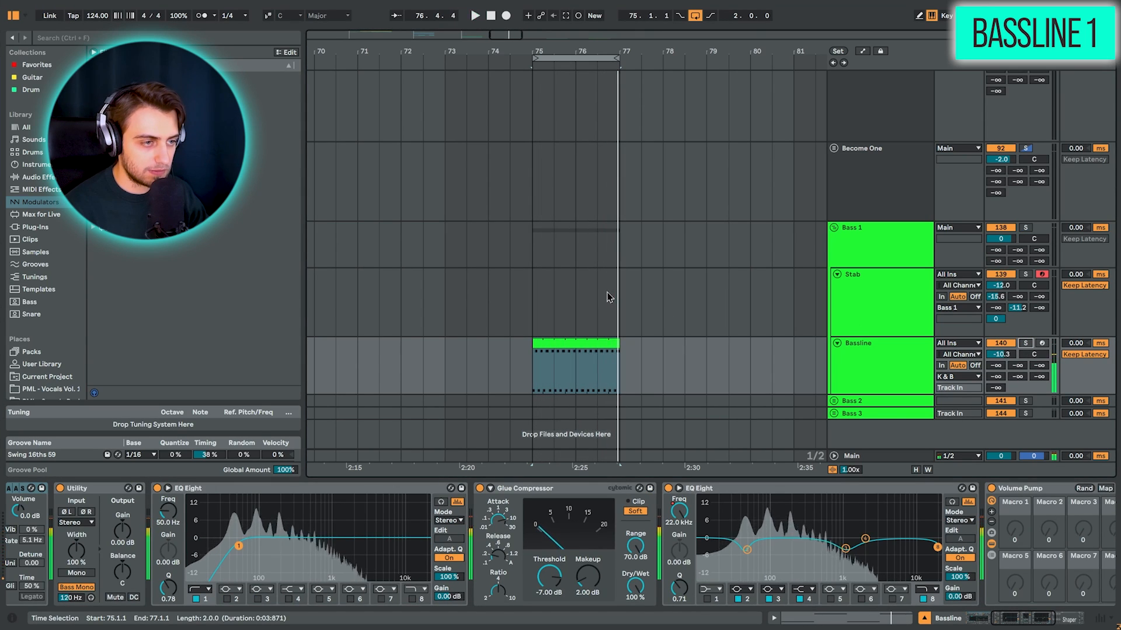
click(604, 345)
scroll(570, 348, up, 3)
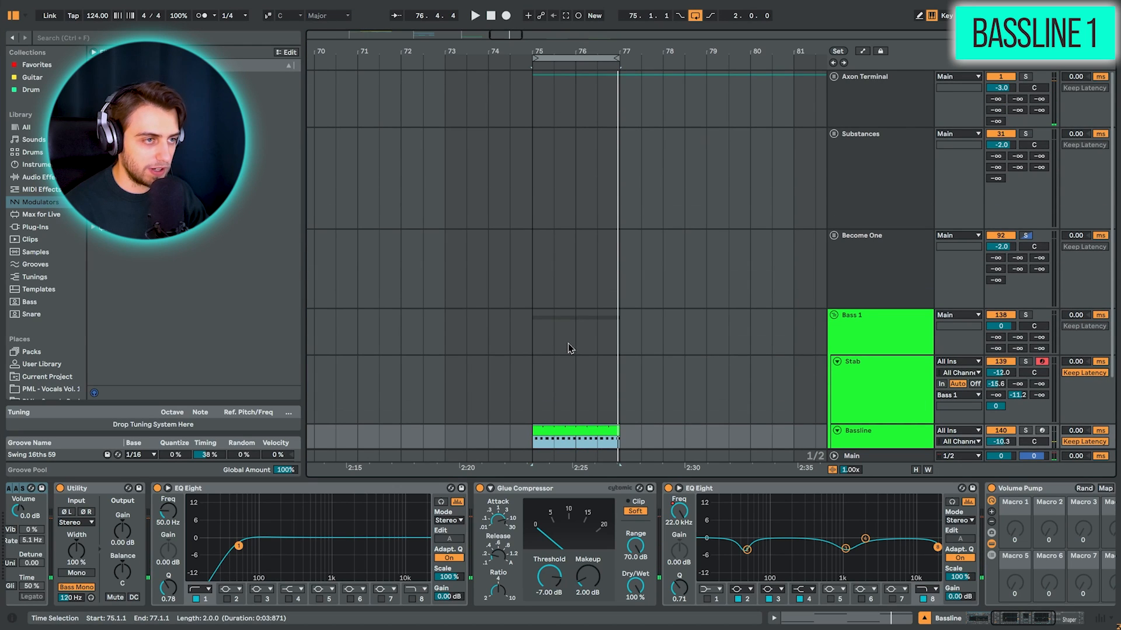
scroll(571, 345, down, 3)
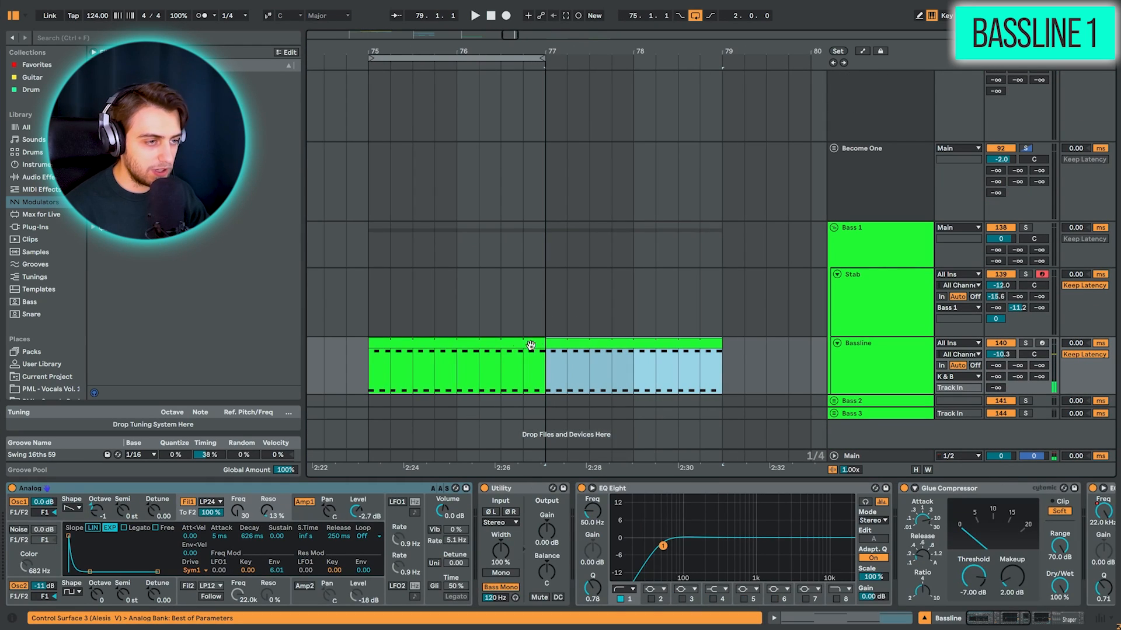
shift+click(509, 344)
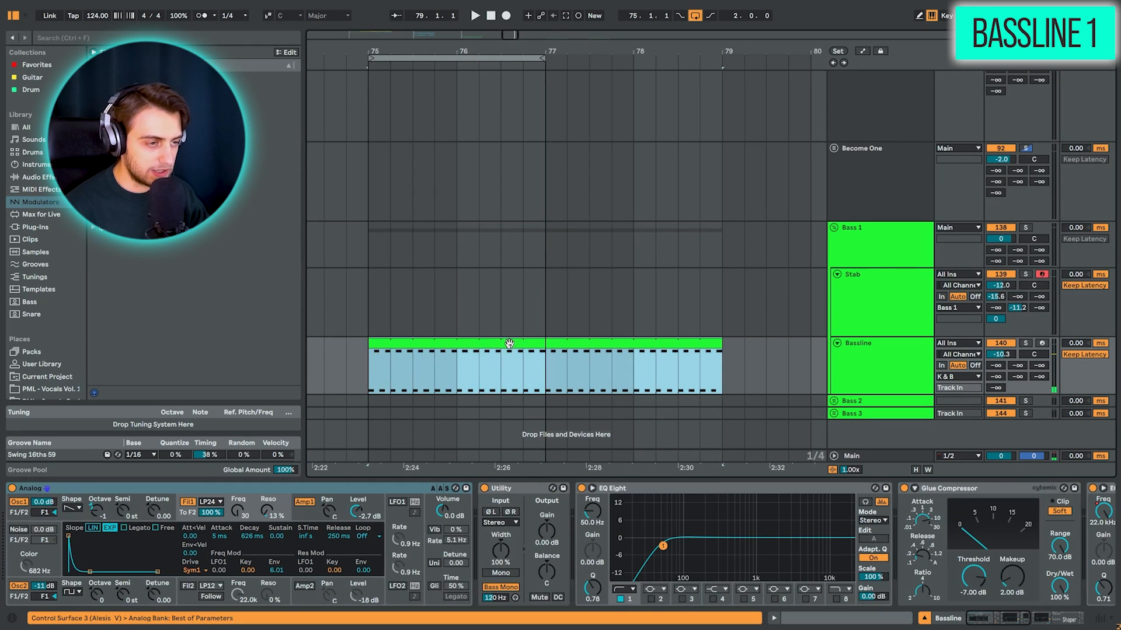
Create an empty four-bar MIDI clip on the Stab track from bar 75 to 79 and loop that range.
key(ctrl+c)
click(362, 309)
key(ctrl+v)
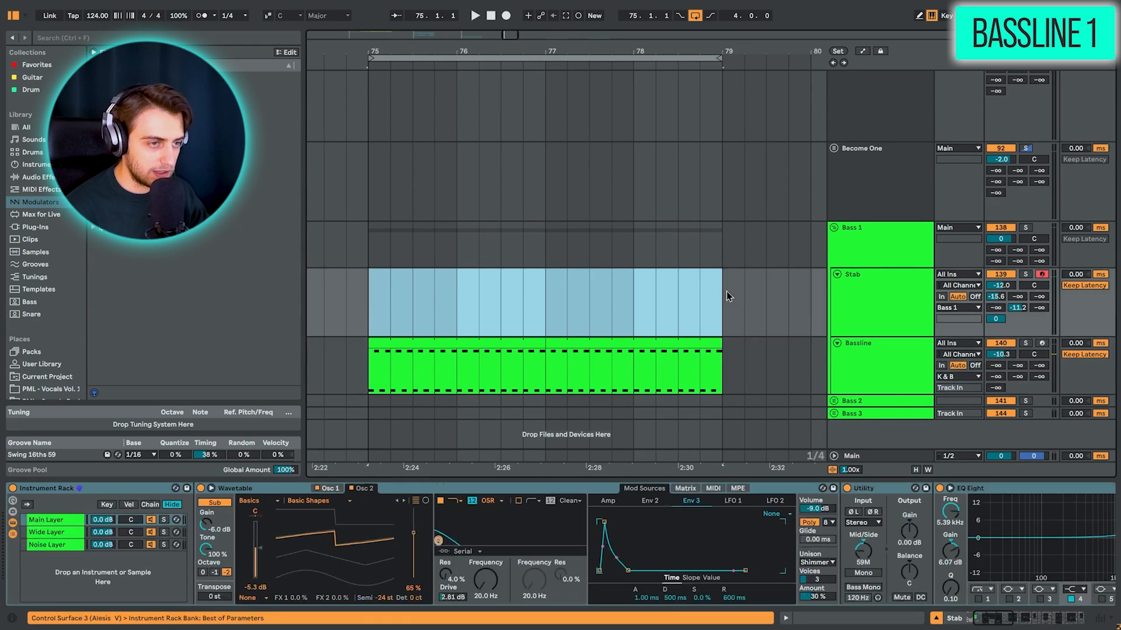
key(shift+Tab)
key(shift+Tab)
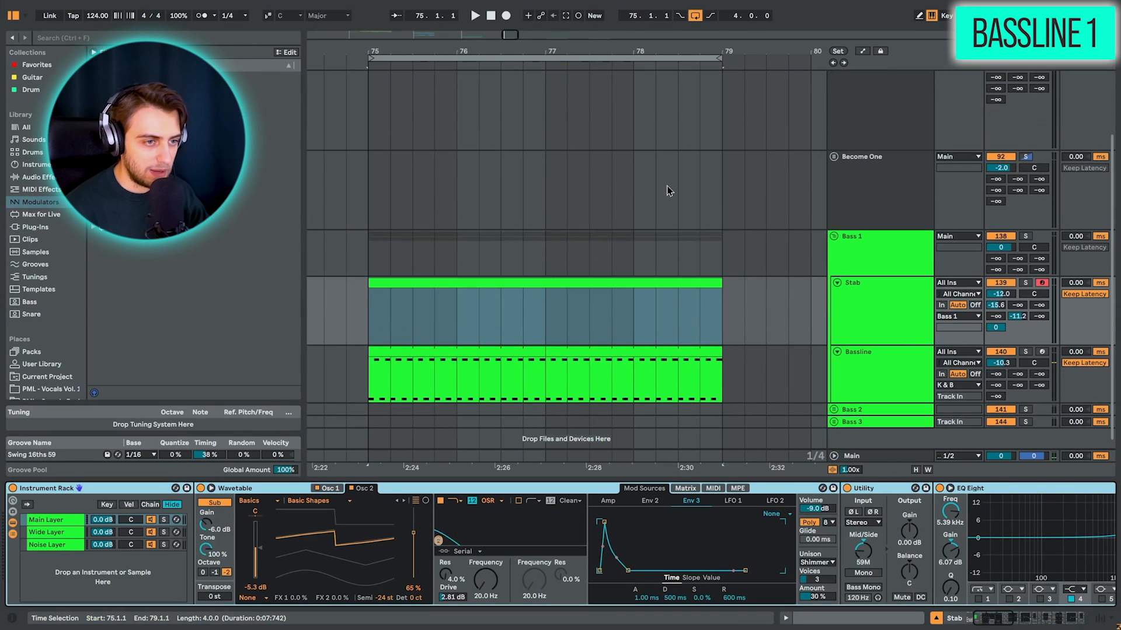
Open the empty Stab clip for note editing, enable Draw Mode and set a fixed 1/32 grid.
double_click(582, 270)
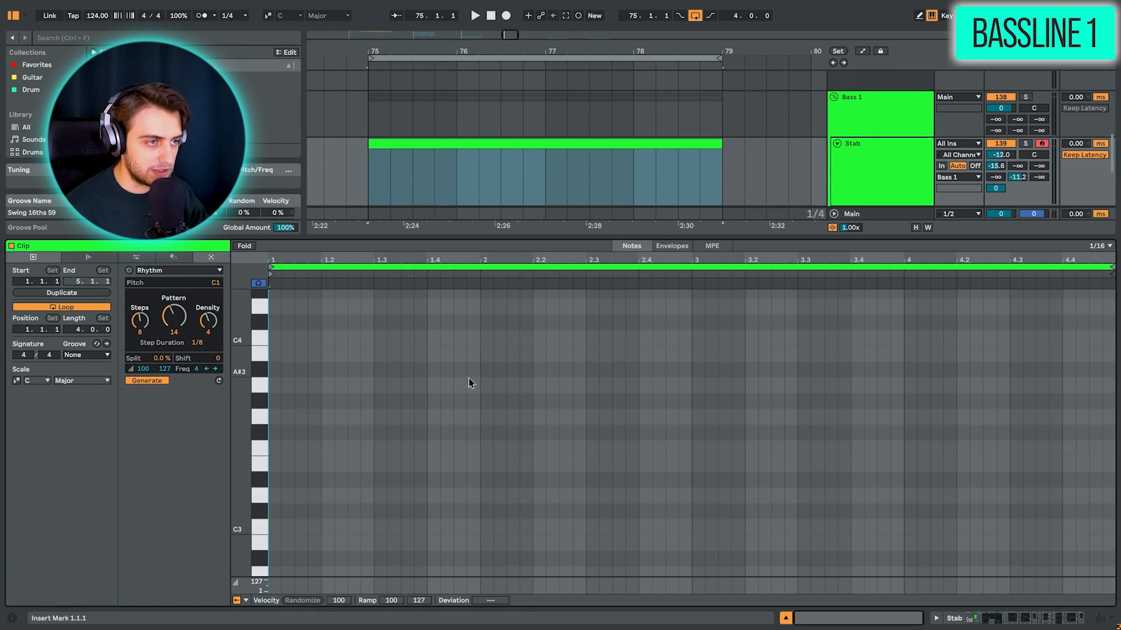
scroll(472, 374, down, 3)
scroll(550, 125, down, 2)
scroll(406, 435, up, 2)
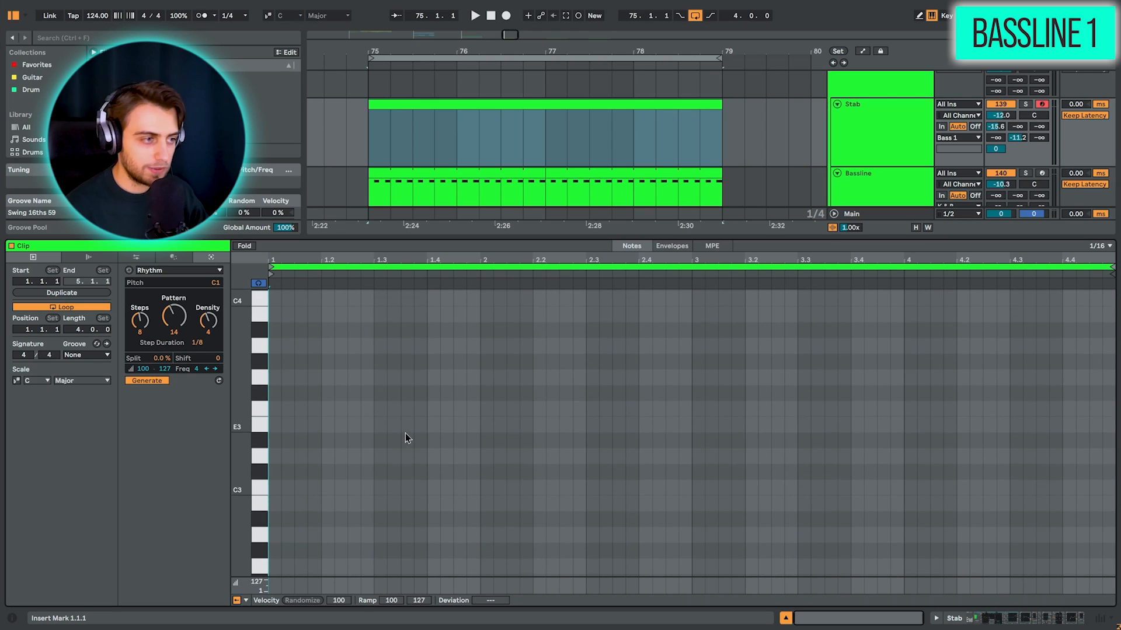
key(b)
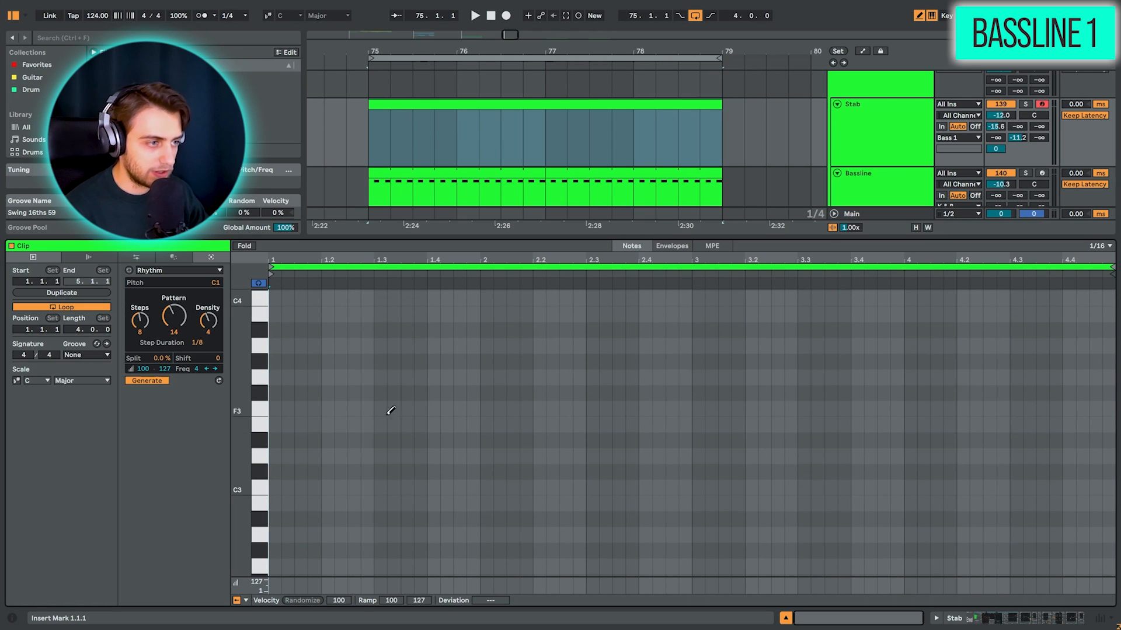
scroll(299, 391, down, 4)
drag(287, 263, 410, 286)
right_click(410, 286)
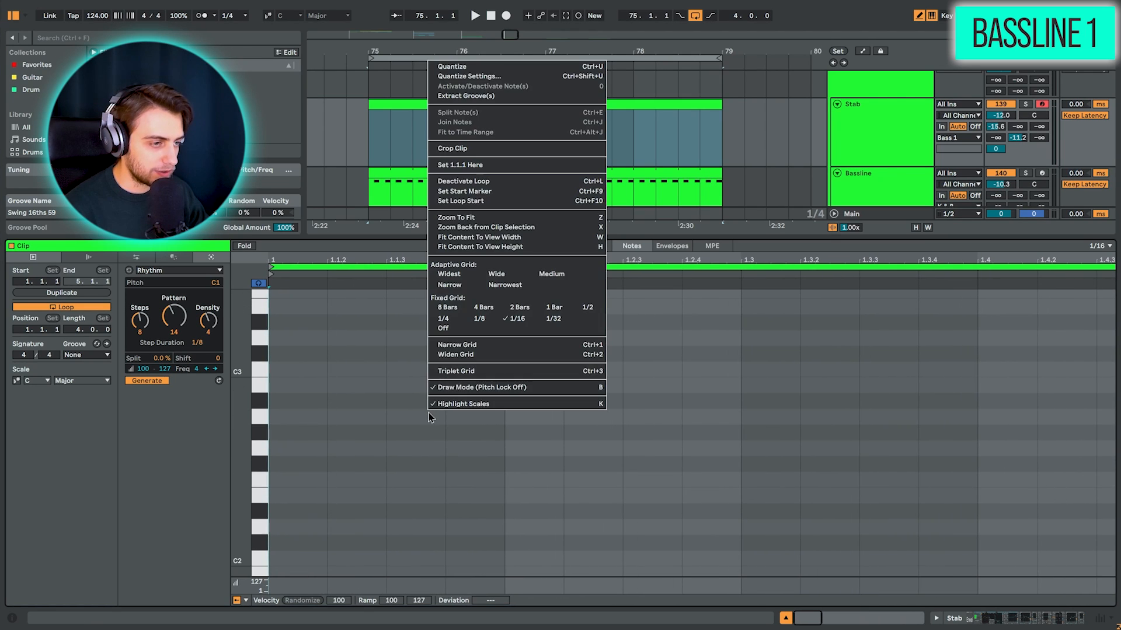
click(551, 319)
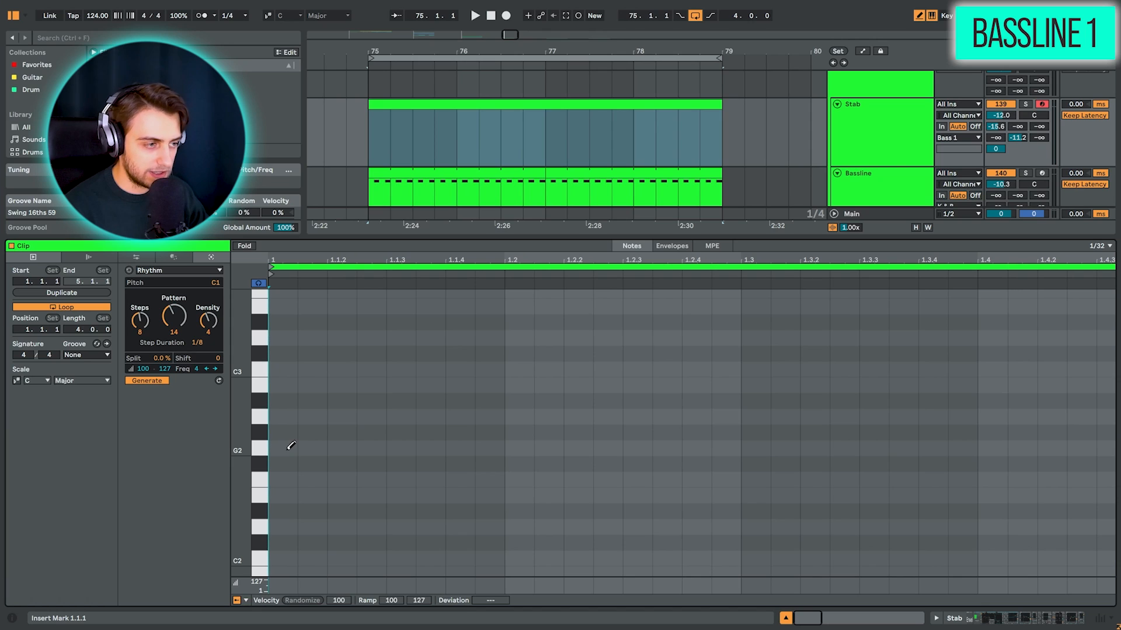
Draw a run of ten consecutive 1/32 G2 notes from the start of the Stab clip and play it back.
drag(291, 445, 549, 448)
click(389, 104)
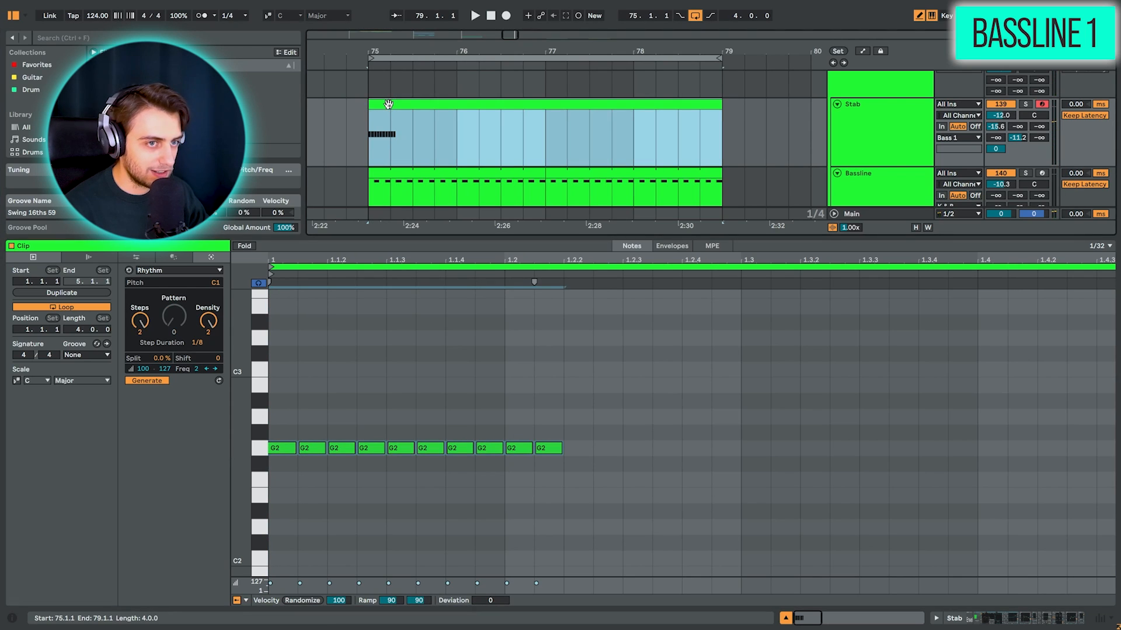
key(space)
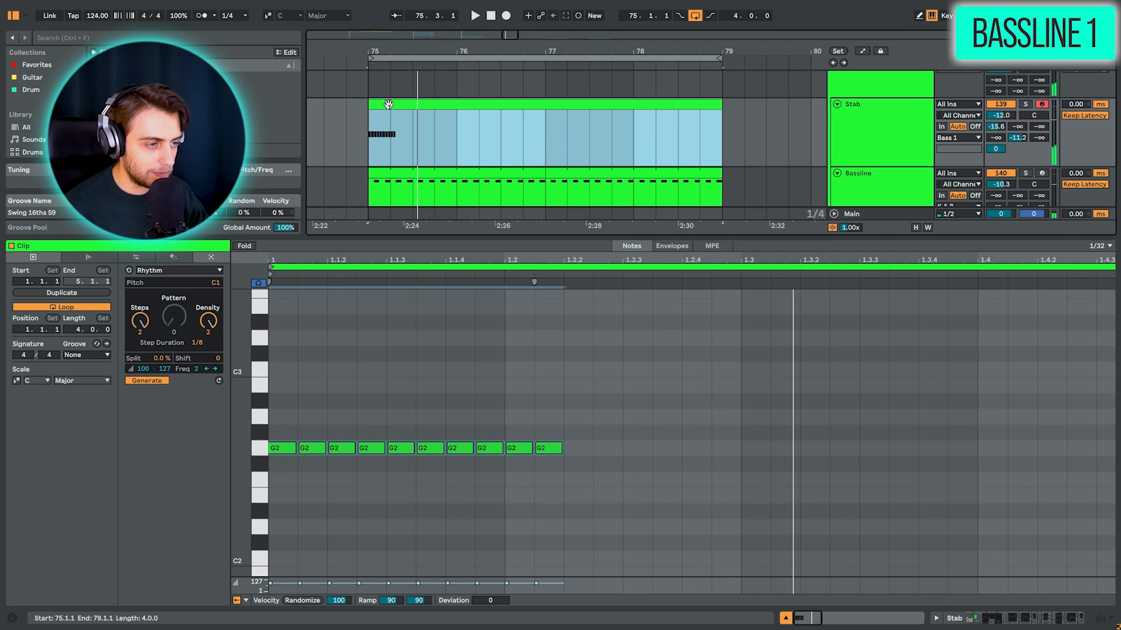
Erase four G2 notes between 1.1.2 and 1.2.2 to open gaps in the Stab run.
key(b)
click(358, 447)
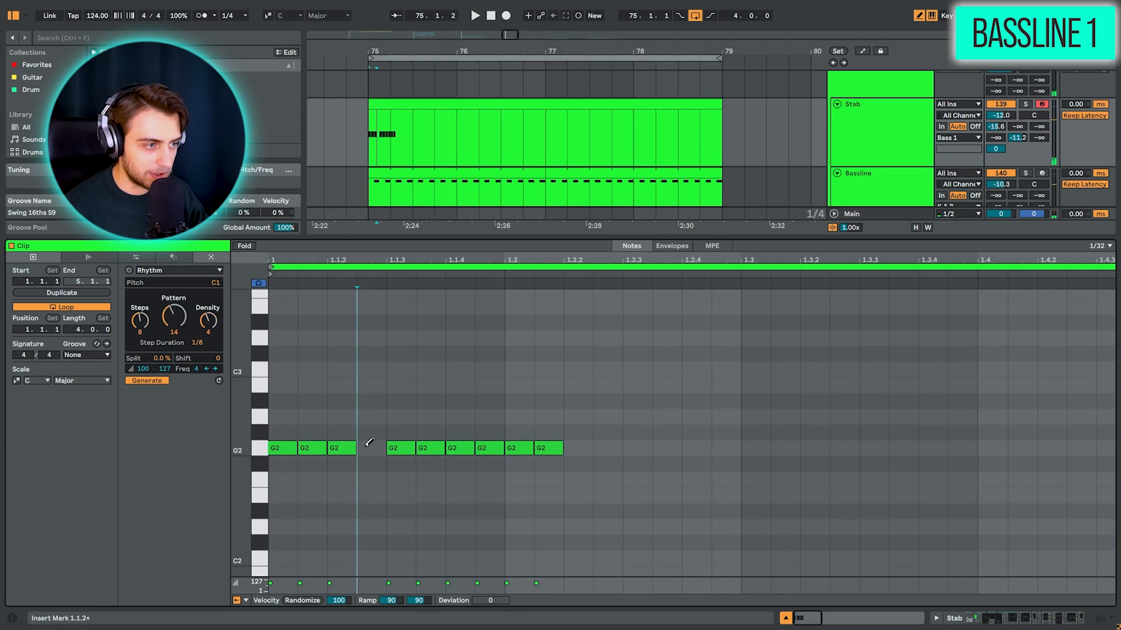
click(444, 449)
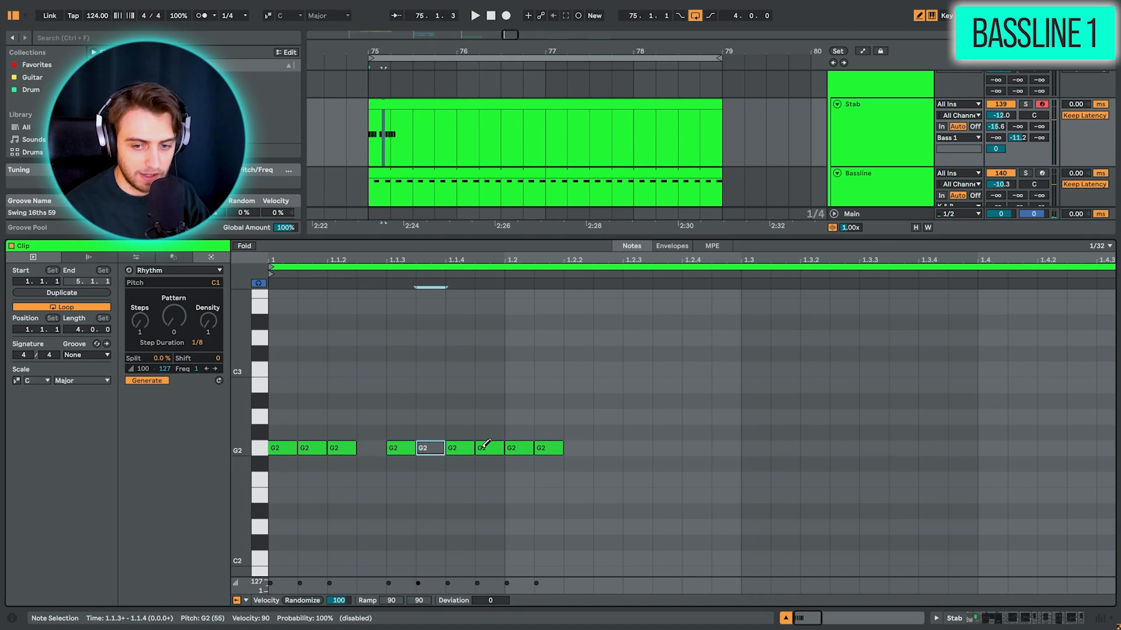
click(431, 448)
click(490, 447)
click(519, 448)
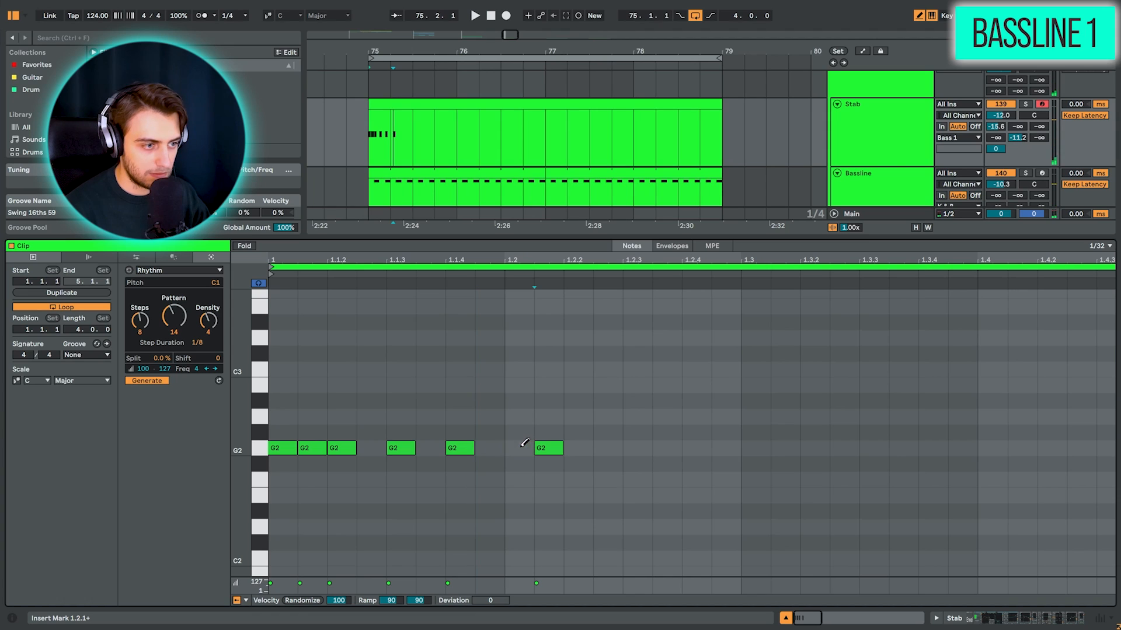
Remove the G2 note just before 1.2.2, add G2 notes at 1.2.2 and 1.2.4, and audition the rhythm.
click(554, 447)
click(575, 448)
click(696, 447)
key(space)
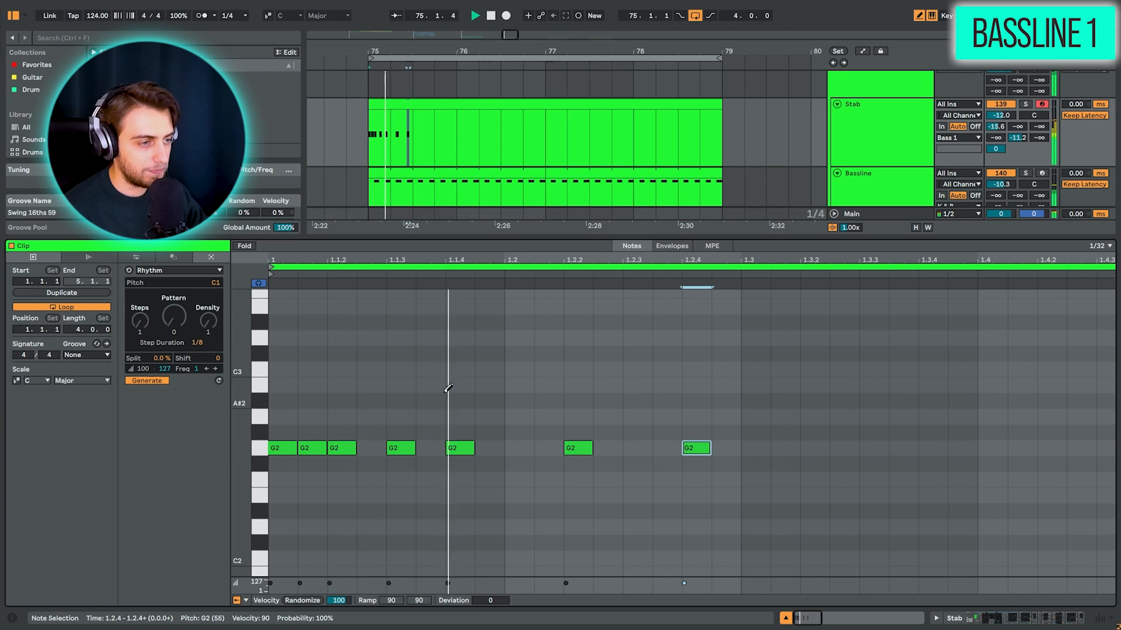
key(space)
Copy the two-beat G2 stab pattern to the start of the clip's third bar.
drag(407, 261, 407, 193)
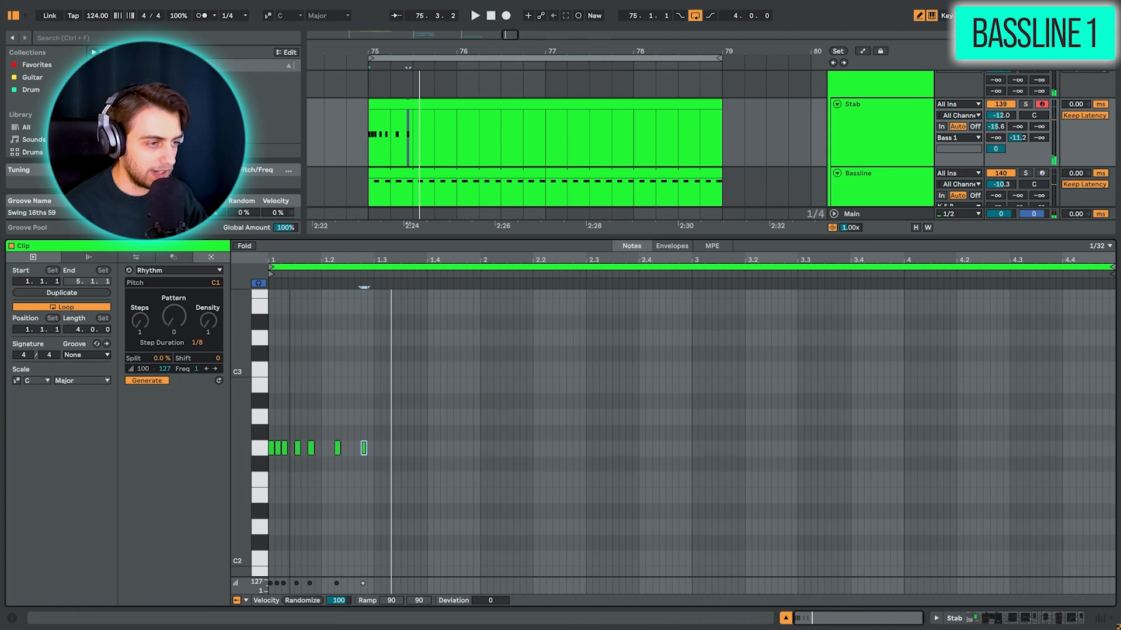
key(v)
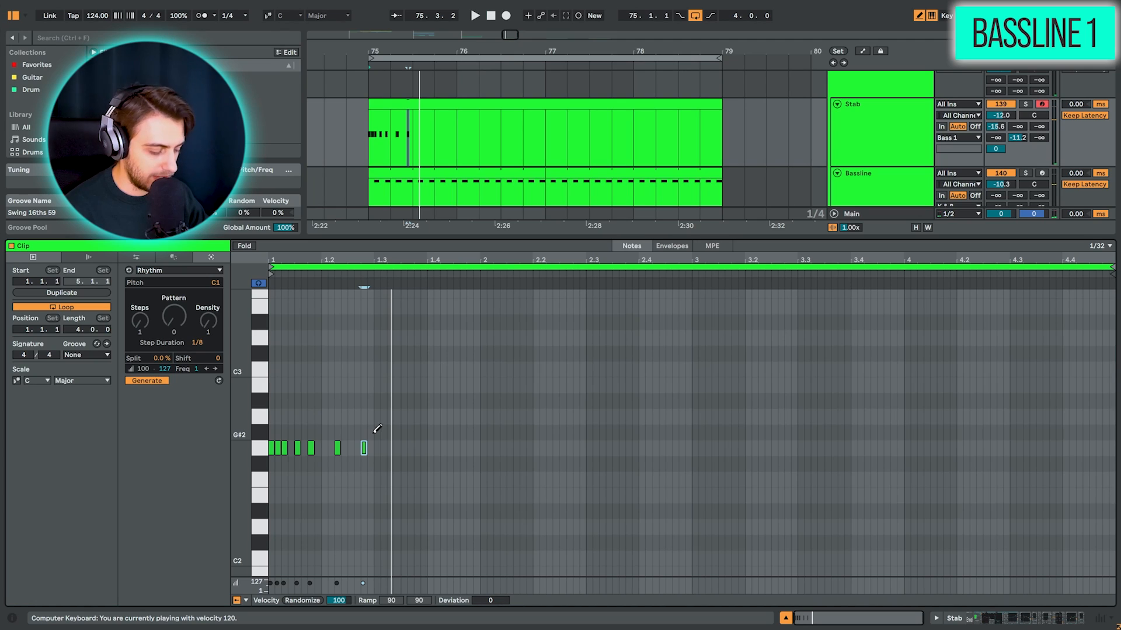
drag(377, 437, 269, 457)
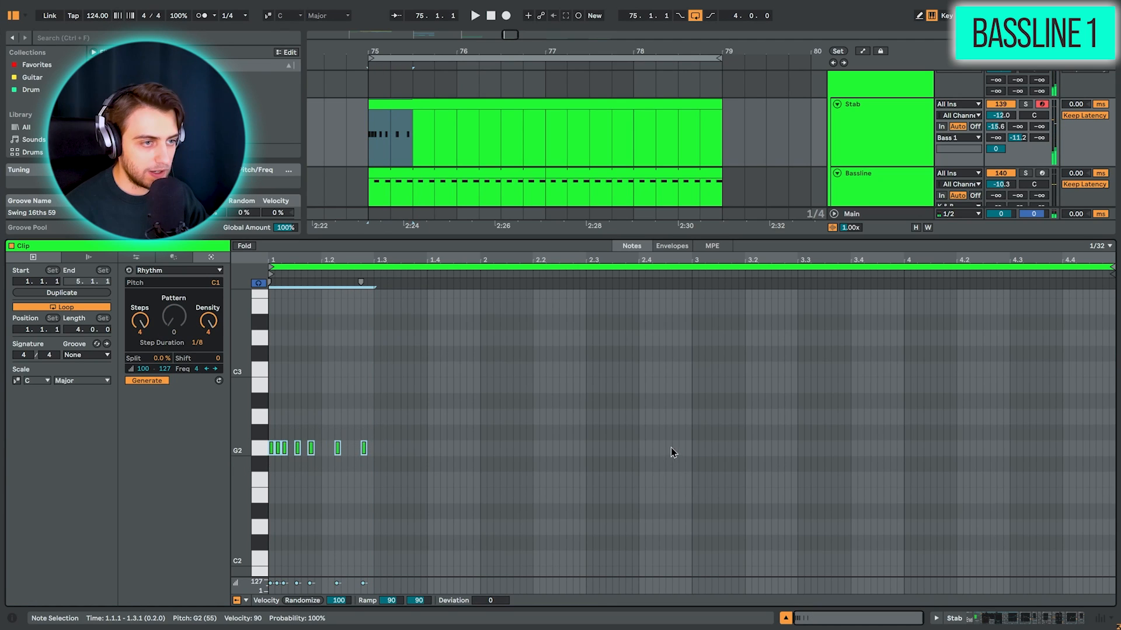
click(690, 467)
key(ctrl+v)
scroll(687, 350, up, 4)
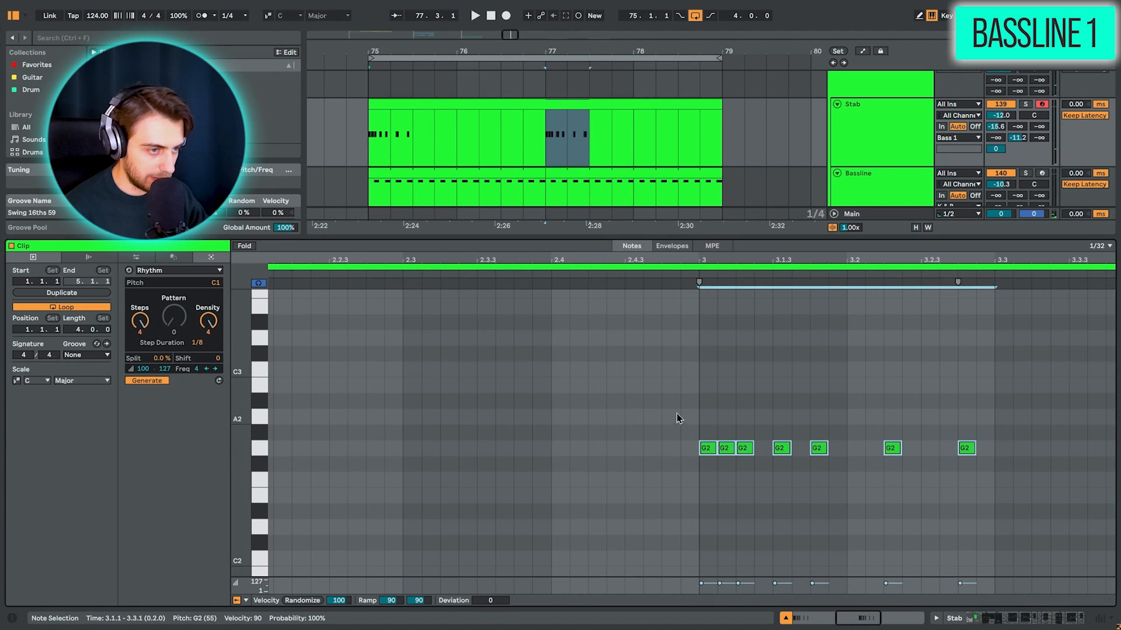
Add a G2 pickup note at 2.4.4 and play the Stab pattern from 76.3.1.
click(672, 450)
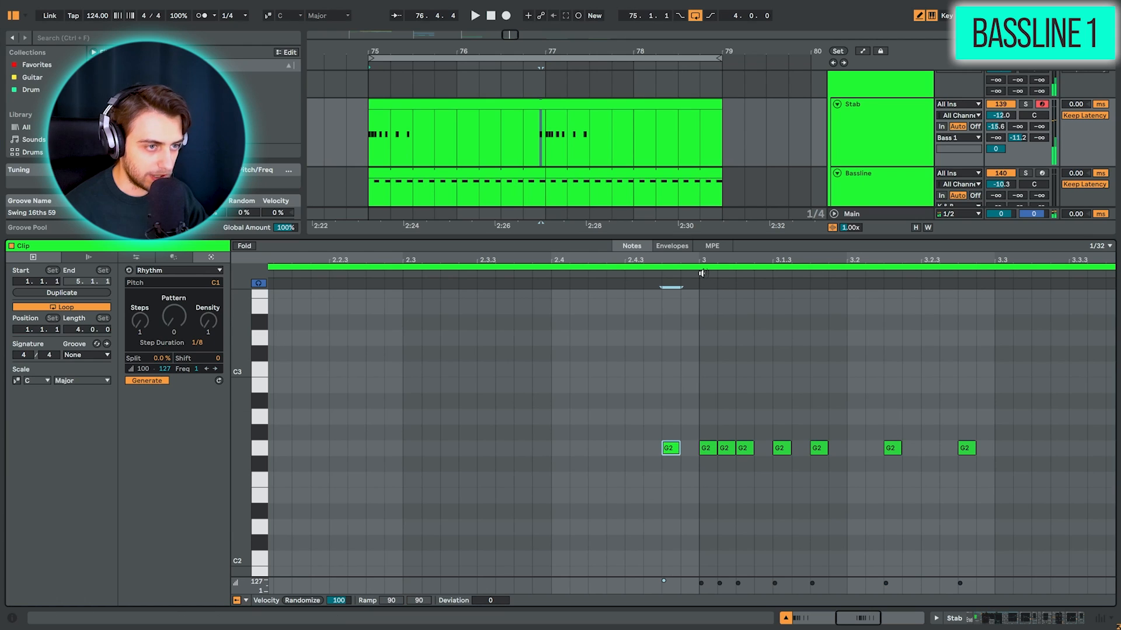
click(503, 147)
key(space)
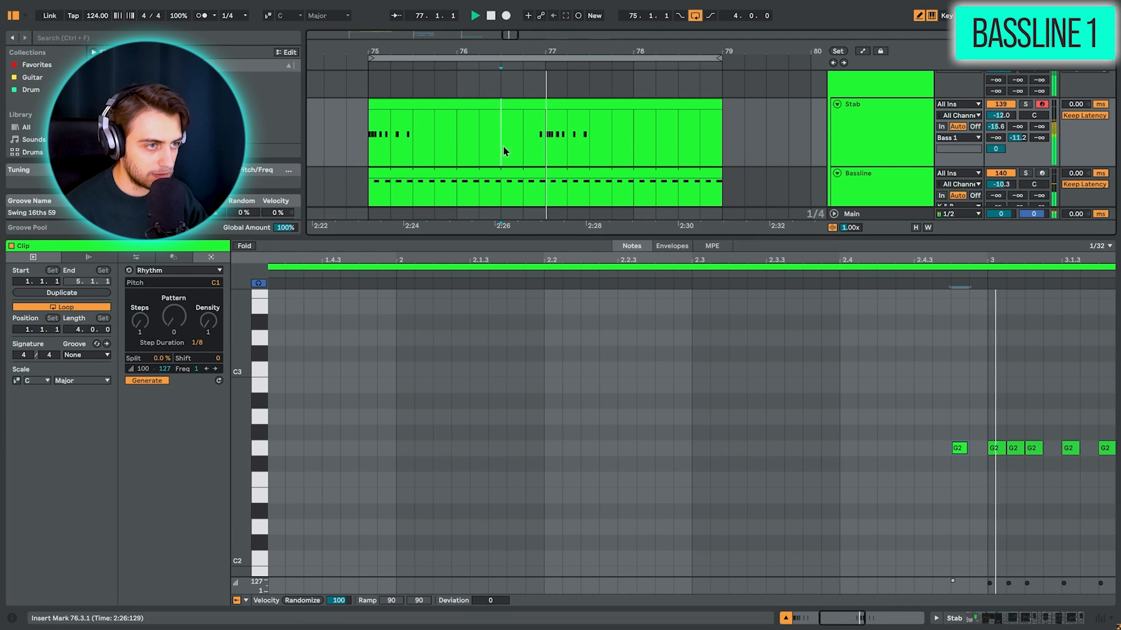
key(space)
scroll(517, 377, down, 5)
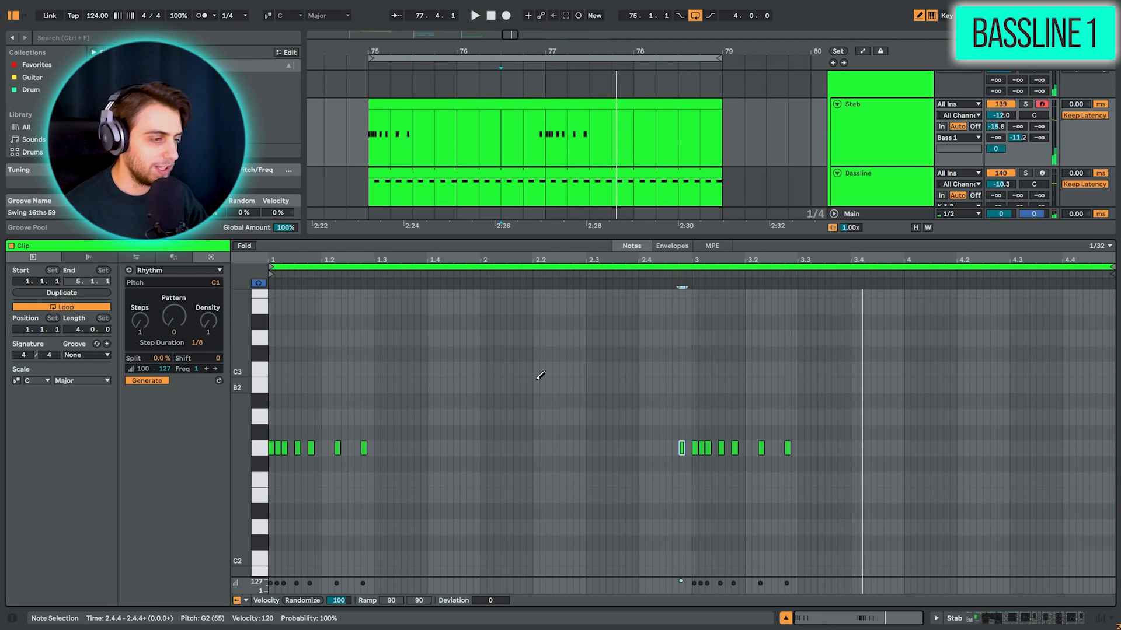
drag(285, 260, 369, 261)
click(396, 104)
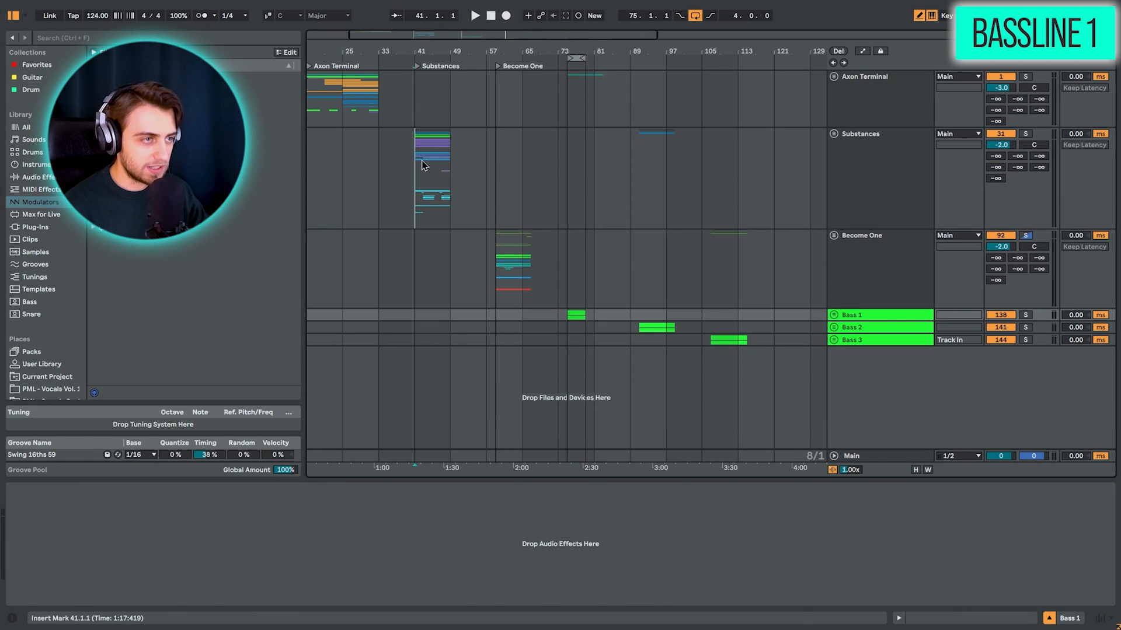
Play the Substances section from bar 41 and bring its BASS group tracks into view.
click(453, 154)
scroll(461, 88, up, 5)
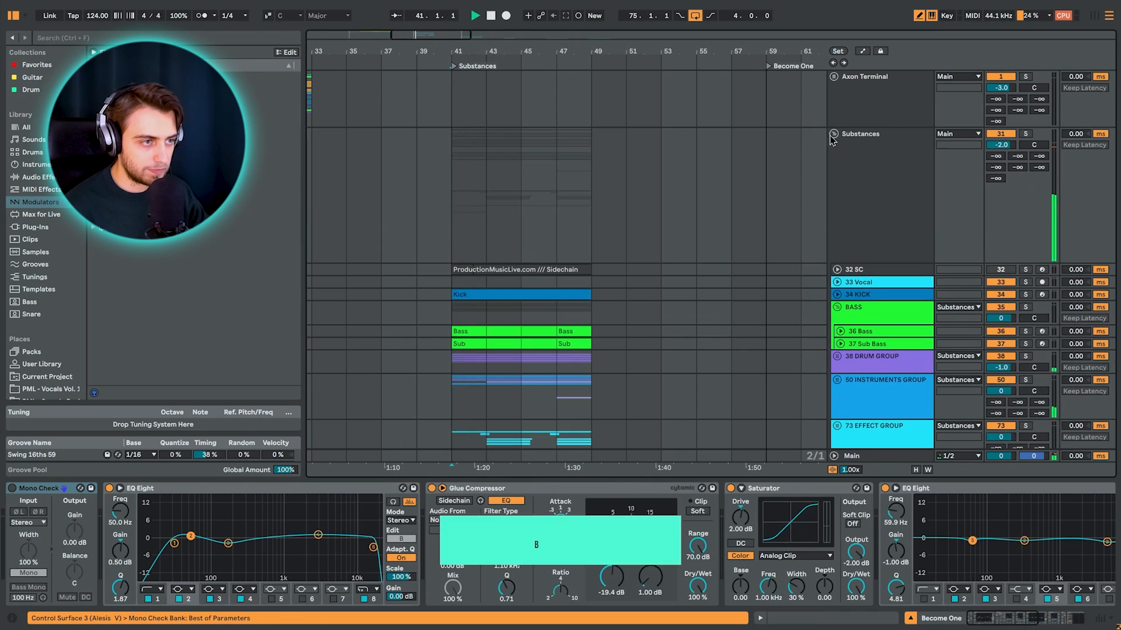
key(space)
scroll(651, 274, down, 2)
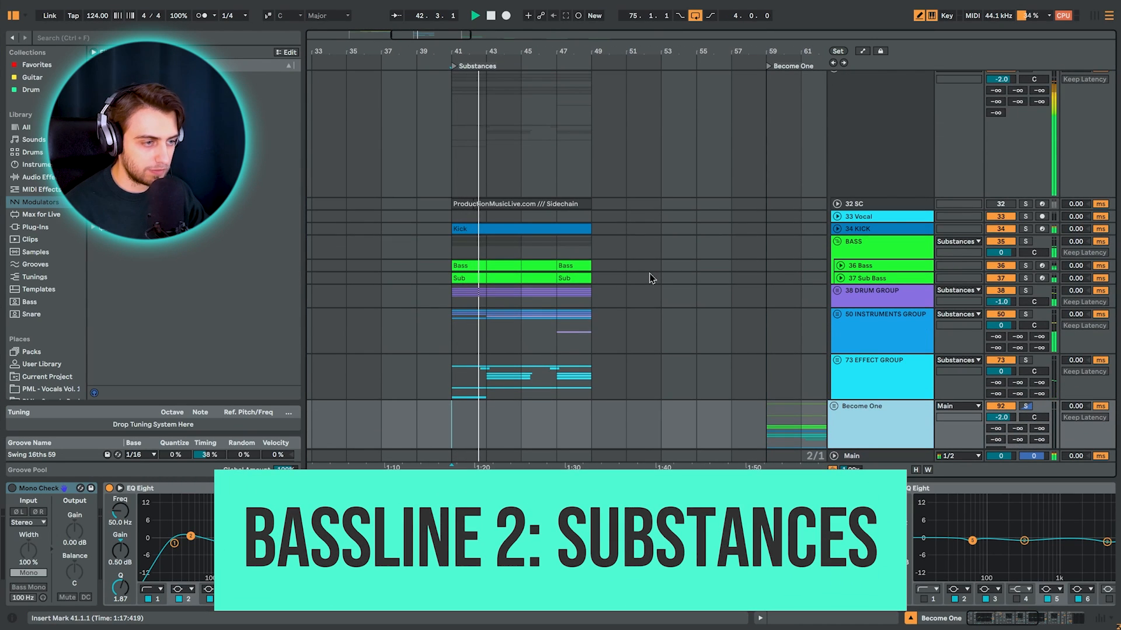
scroll(651, 278, down, 3)
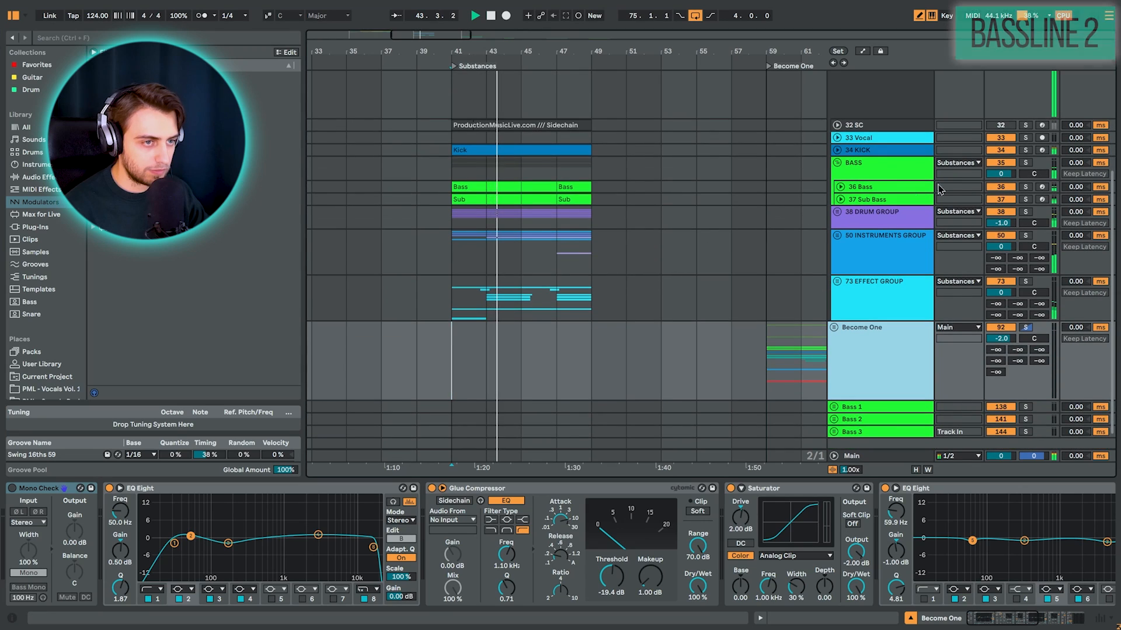
Examine the note pattern in the Bass clip of the Substances section, then return to its device chain.
click(508, 187)
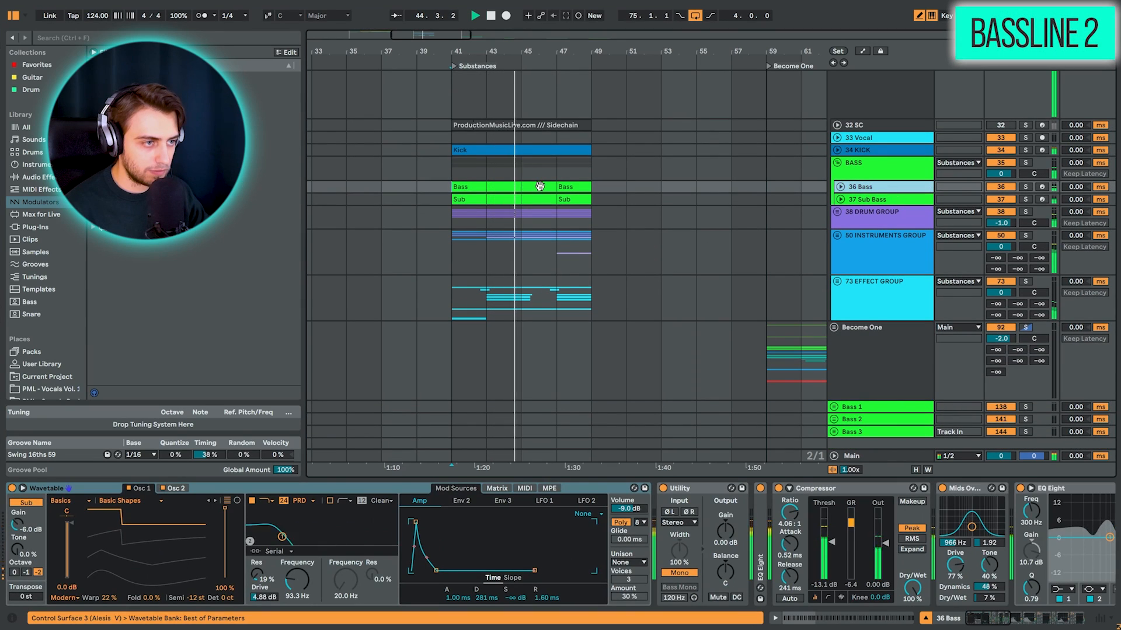
double_click(532, 186)
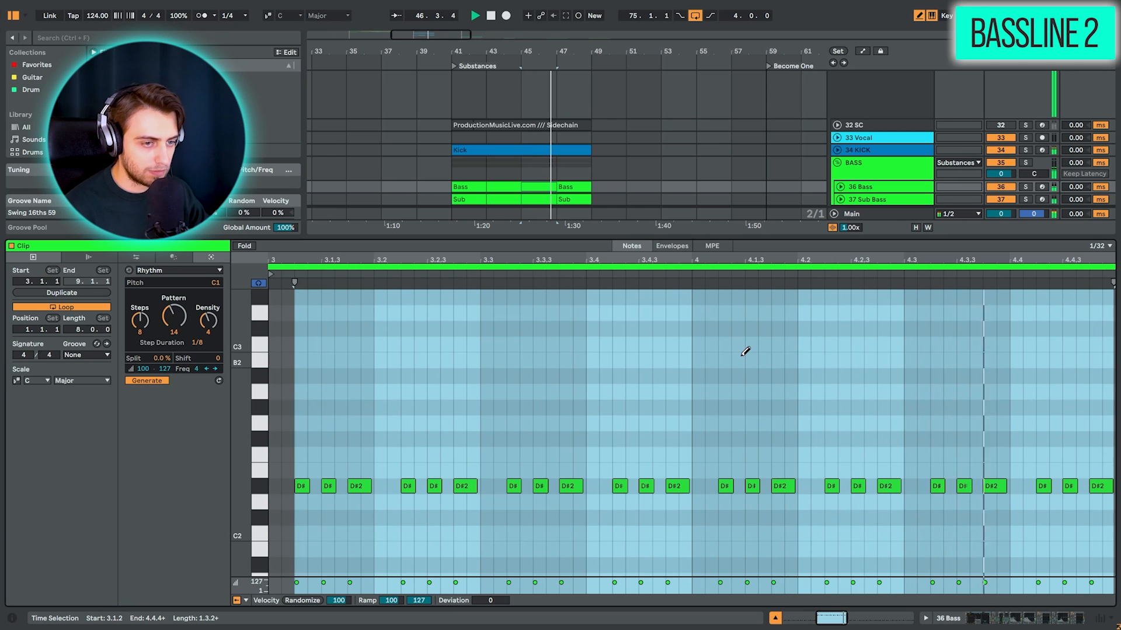
key(shift+Tab)
Delete the Bass and Sub clips between bars 91 and 99 in the Bass 2 group.
scroll(668, 306, down, 3)
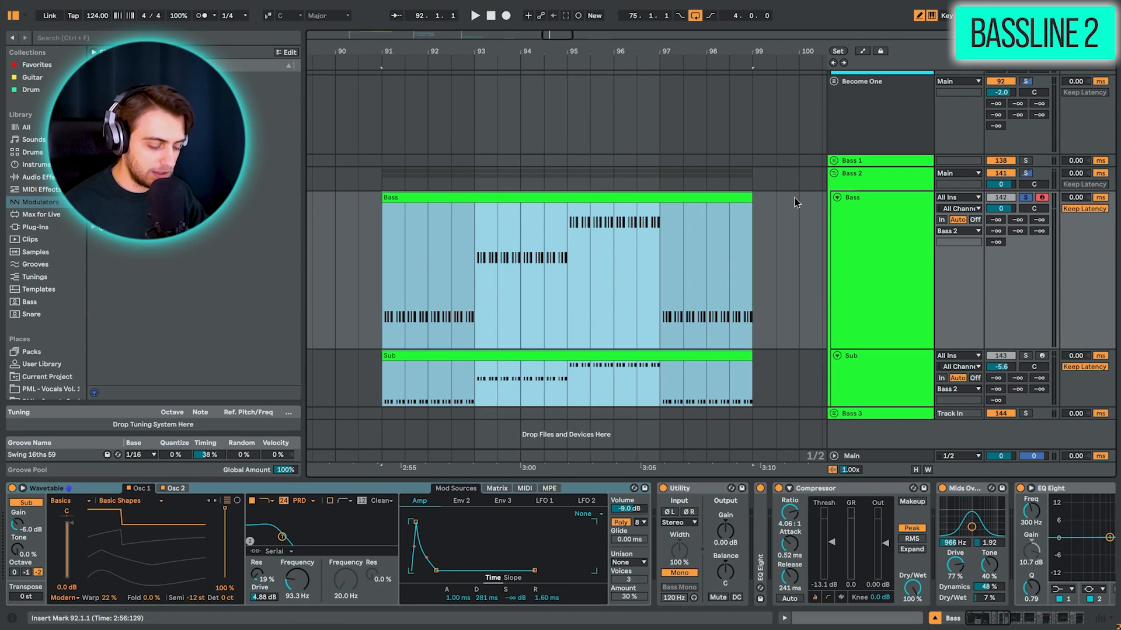
key(Delete)
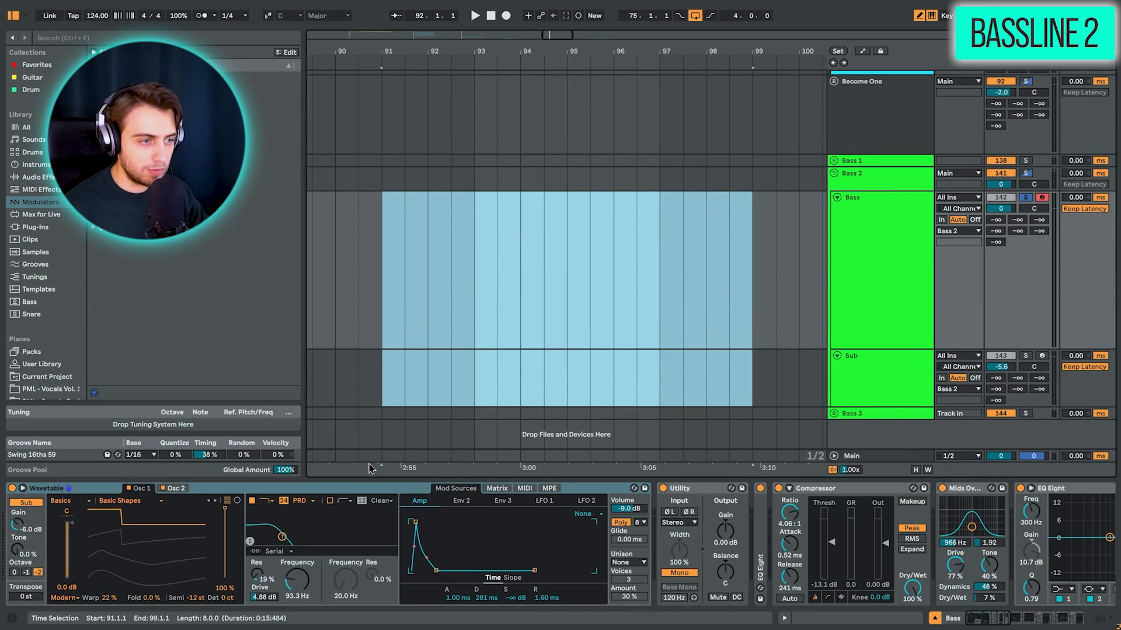
Review the Sub and Bass tracks of the Bass 2 group and place the insert marker at bar 91 on Bass.
click(271, 492)
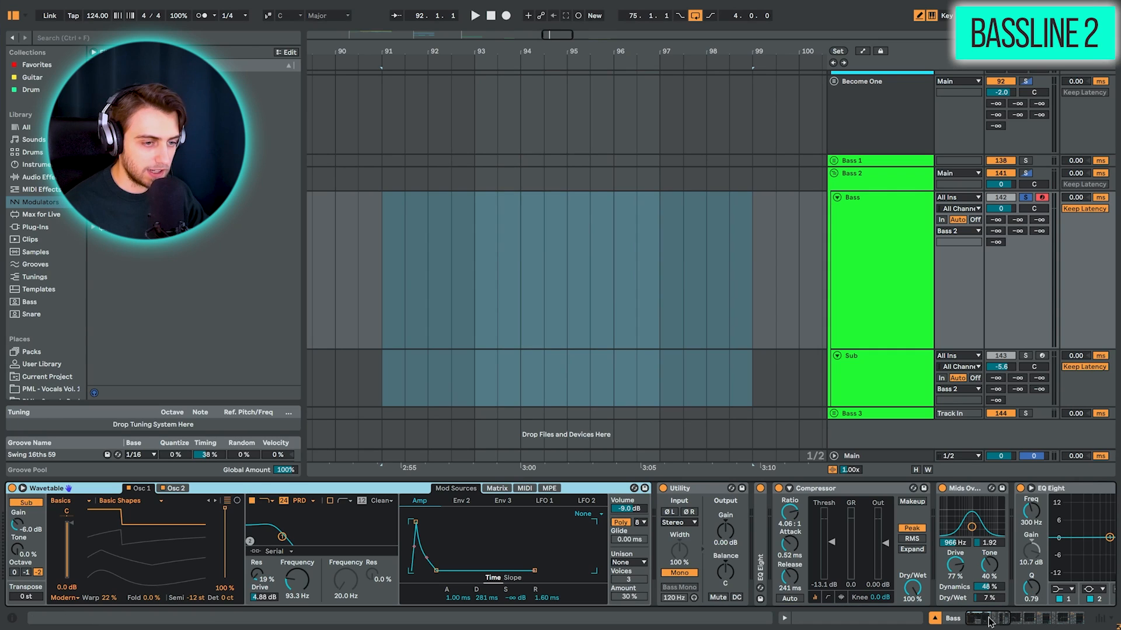
click(894, 380)
click(889, 248)
click(513, 255)
click(389, 264)
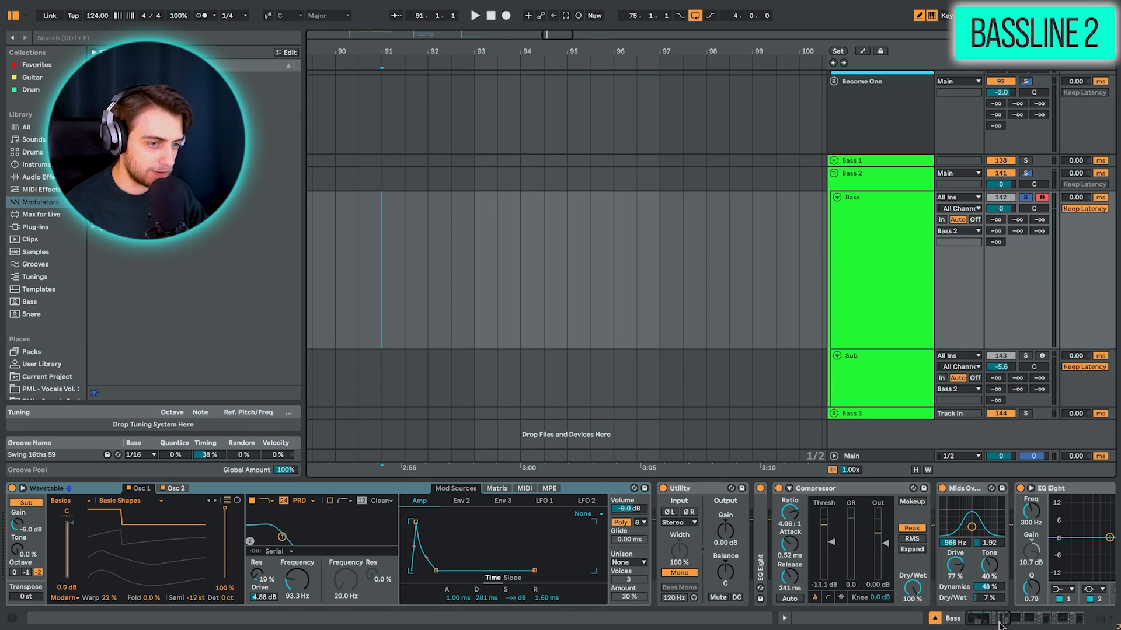
Examine the Bass track's device chain from Wavetable through the EQ Eights to the sidechained Compressors, sweeping an EQ low cut and playing the bassline.
drag(1000, 625, 1042, 625)
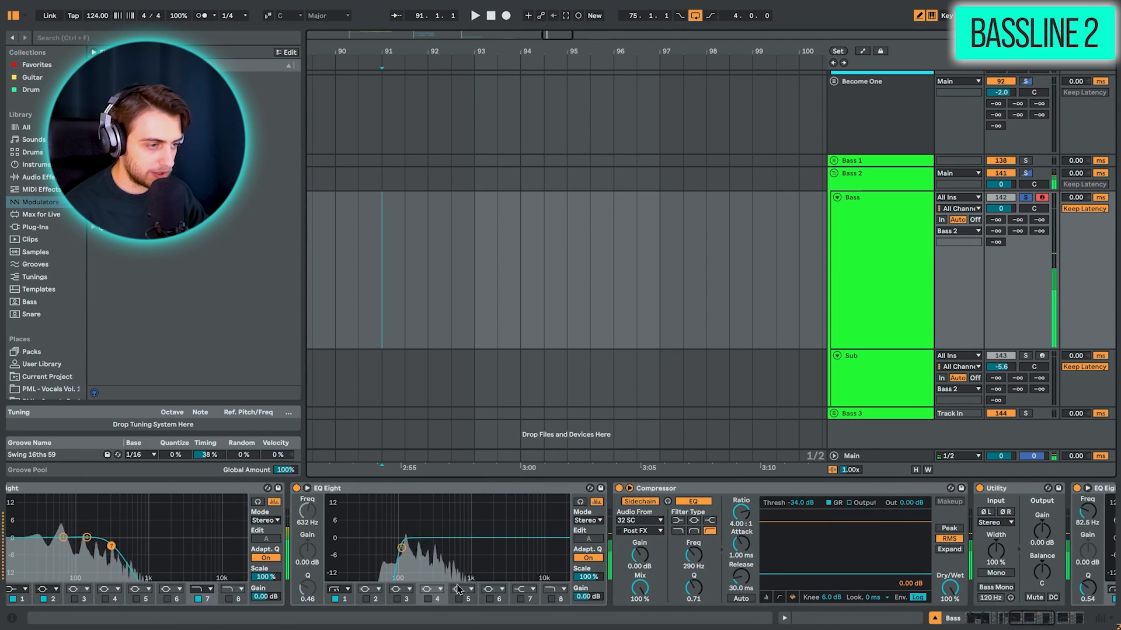
drag(402, 550, 434, 546)
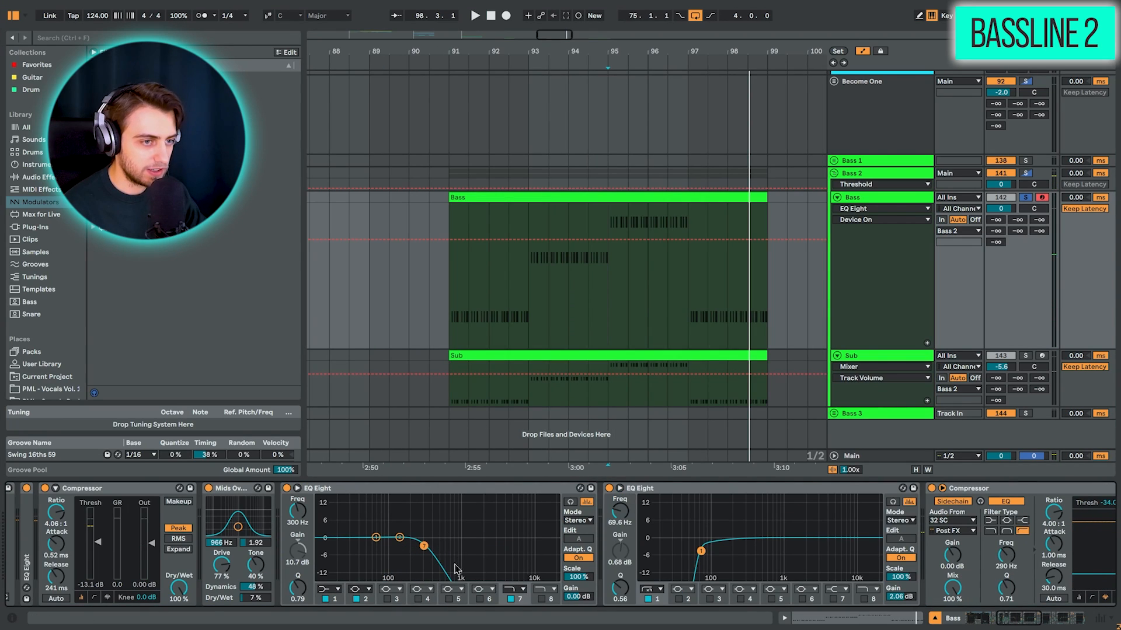
key(space)
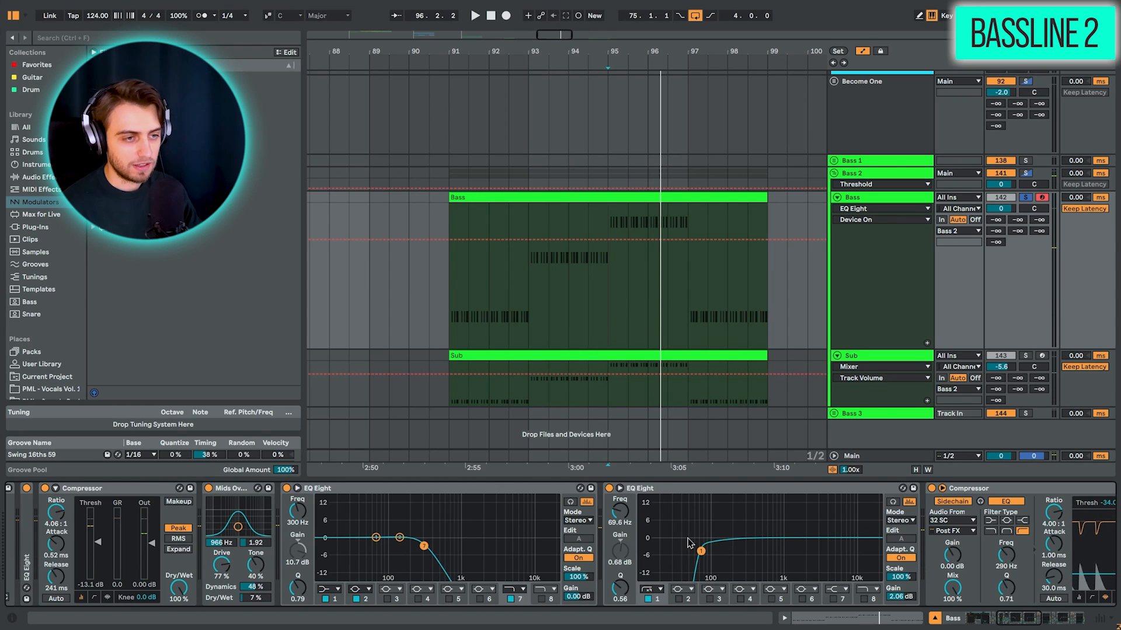
drag(1007, 619, 1070, 626)
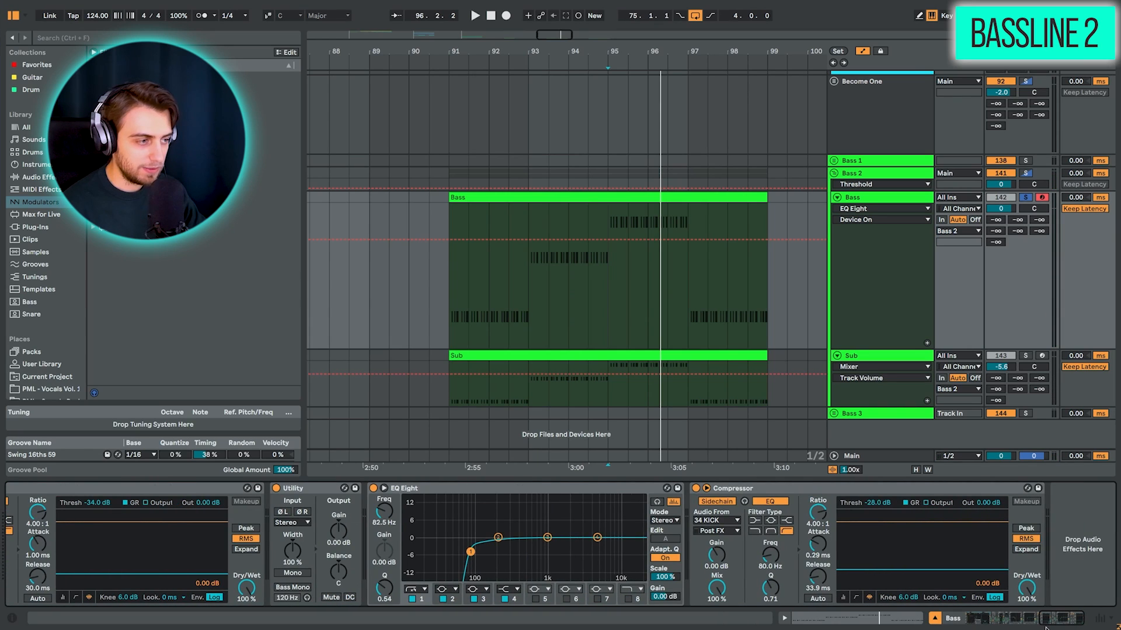
drag(1047, 627, 956, 625)
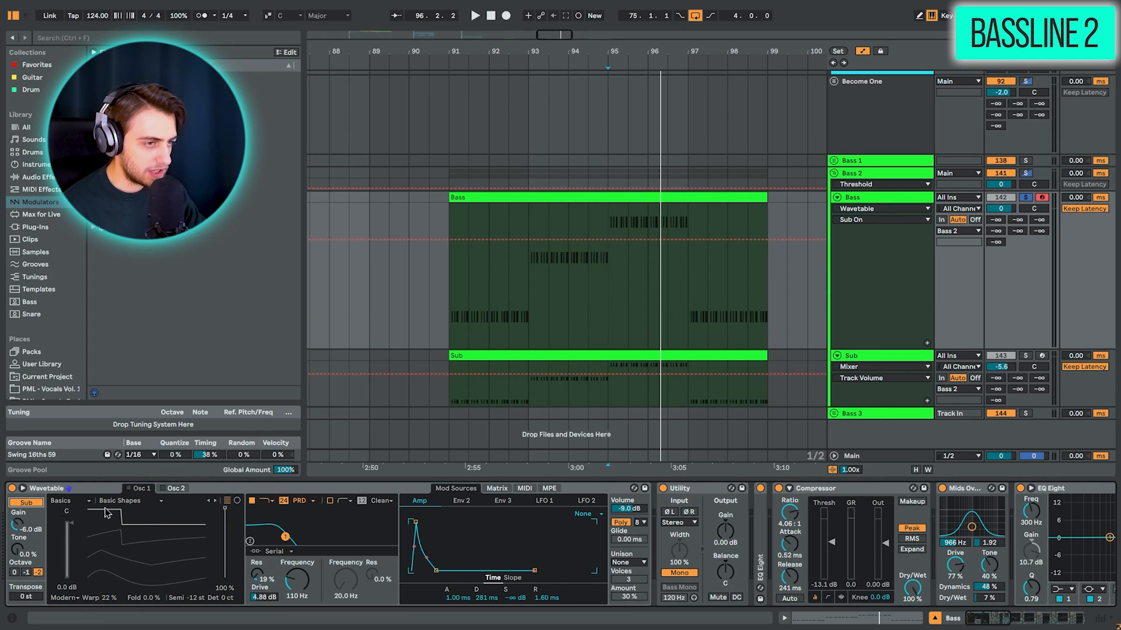
Audition the Bass Wavetable's Sub, Osc 1 and Osc 2 separately, then review the effects at the end of the chain.
key(space)
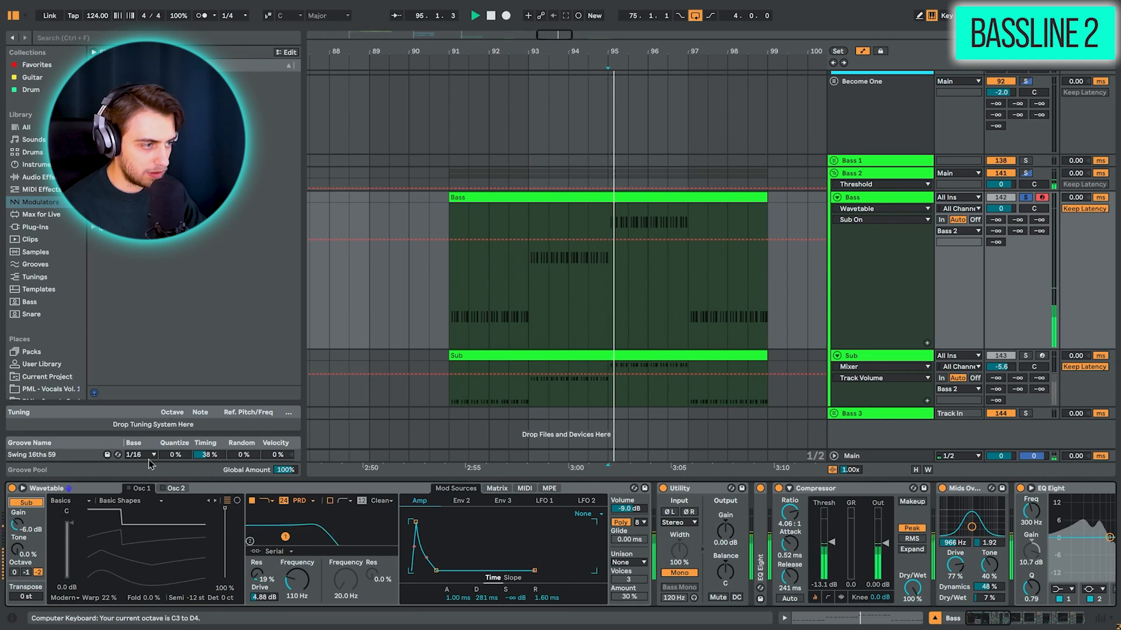
click(35, 506)
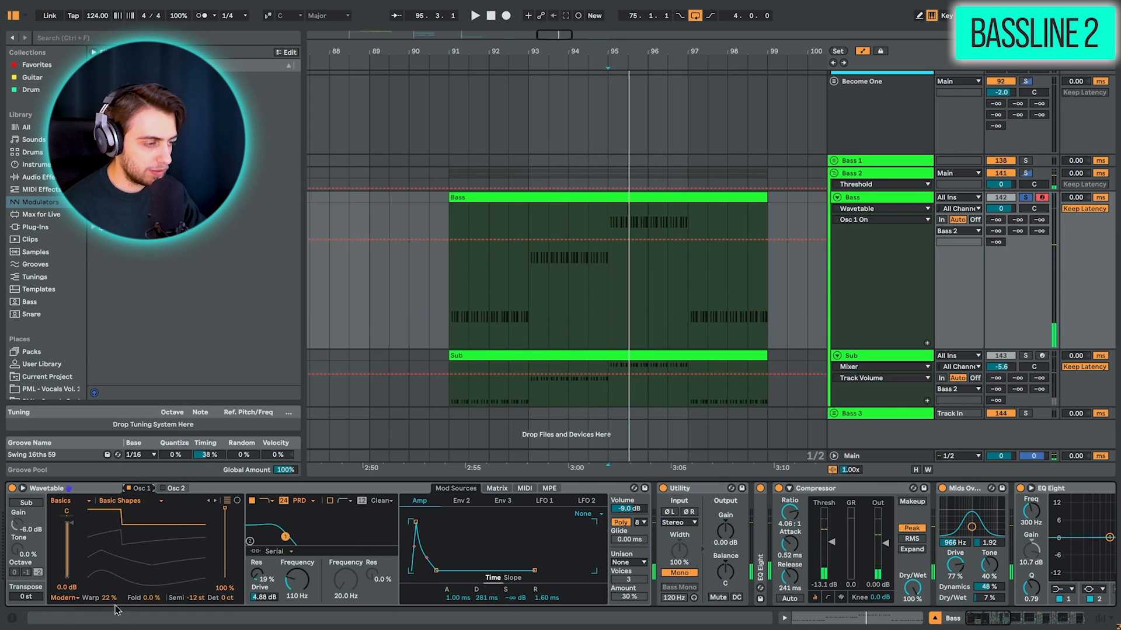
click(174, 489)
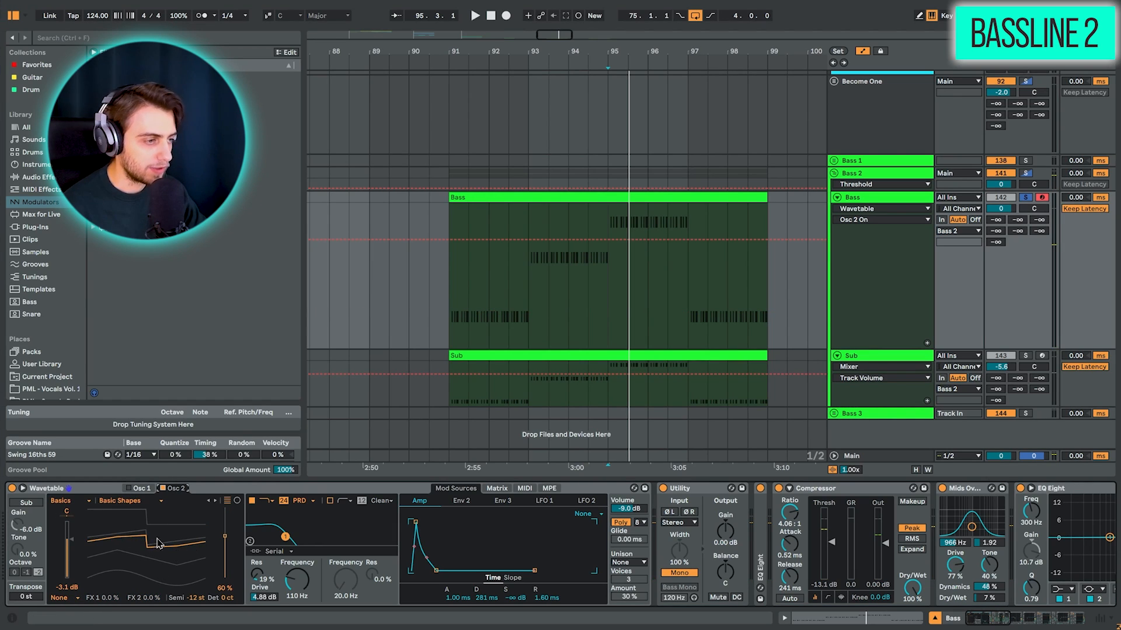
key(space)
click(142, 489)
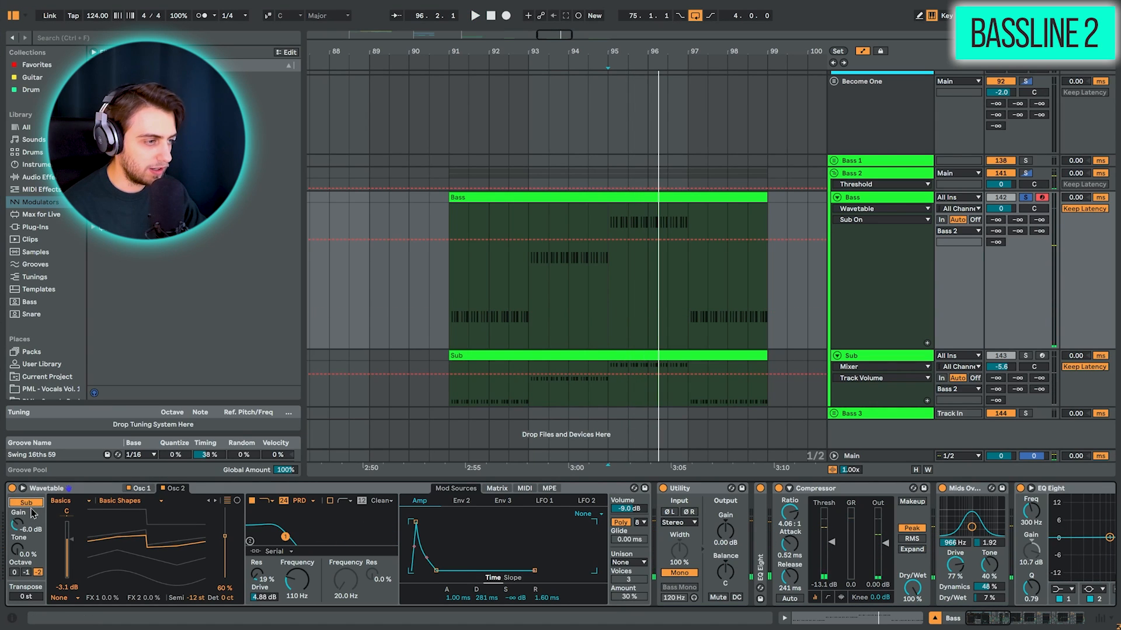
drag(1000, 620, 1069, 628)
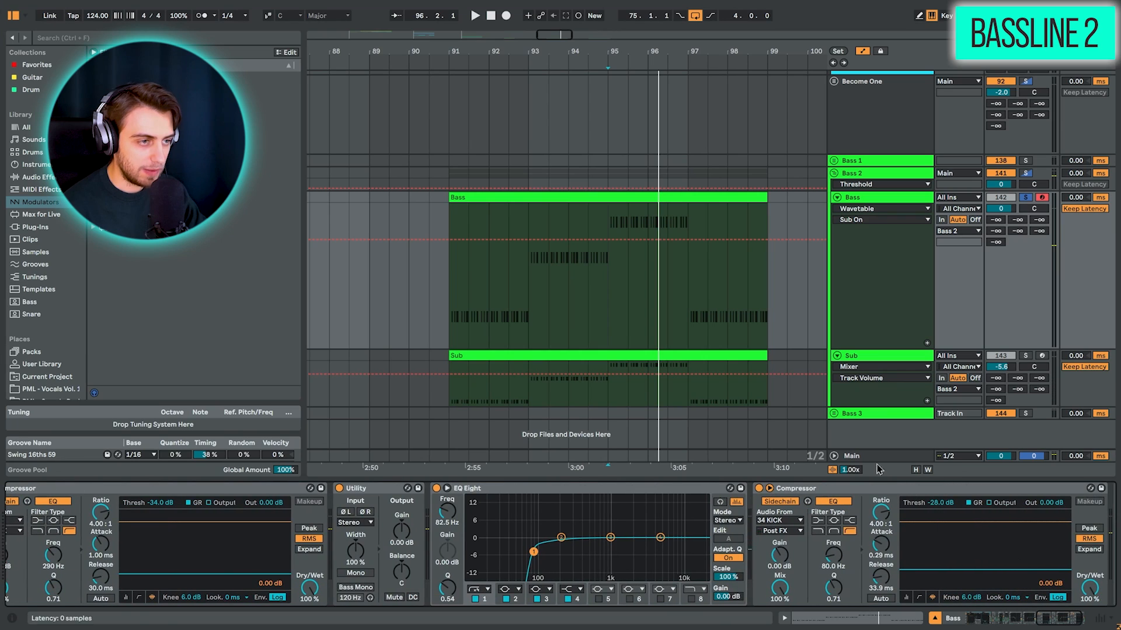
Solo the Sub track, play it, and inspect its Wavetable, Compressor and EQ Eight through to the sidechained Compressor.
click(866, 360)
key(s)
click(644, 354)
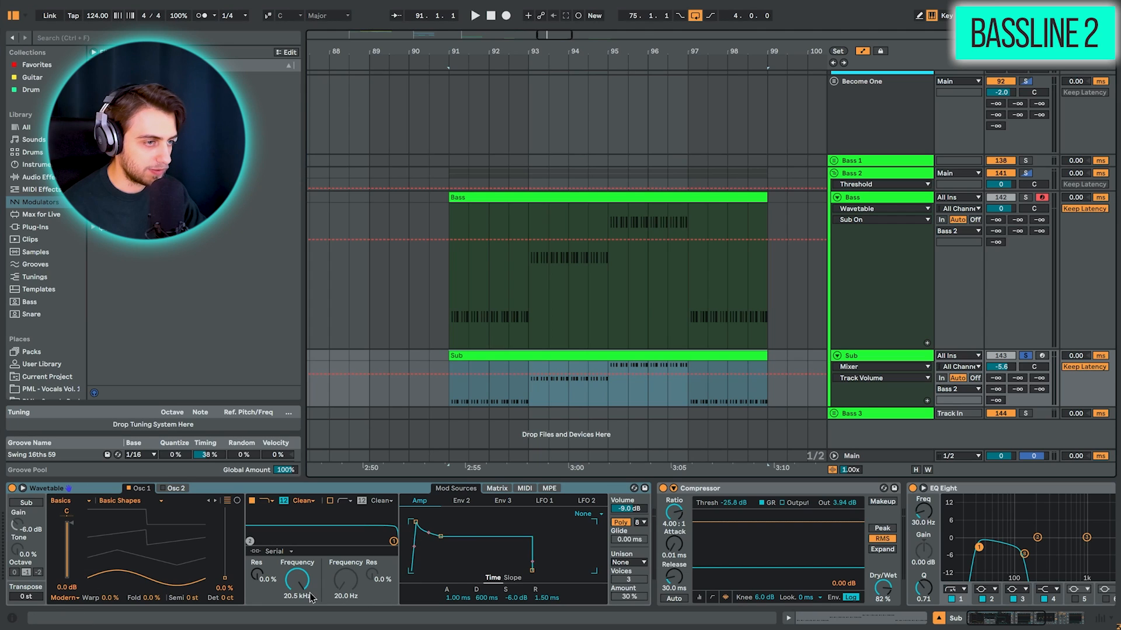
key(space)
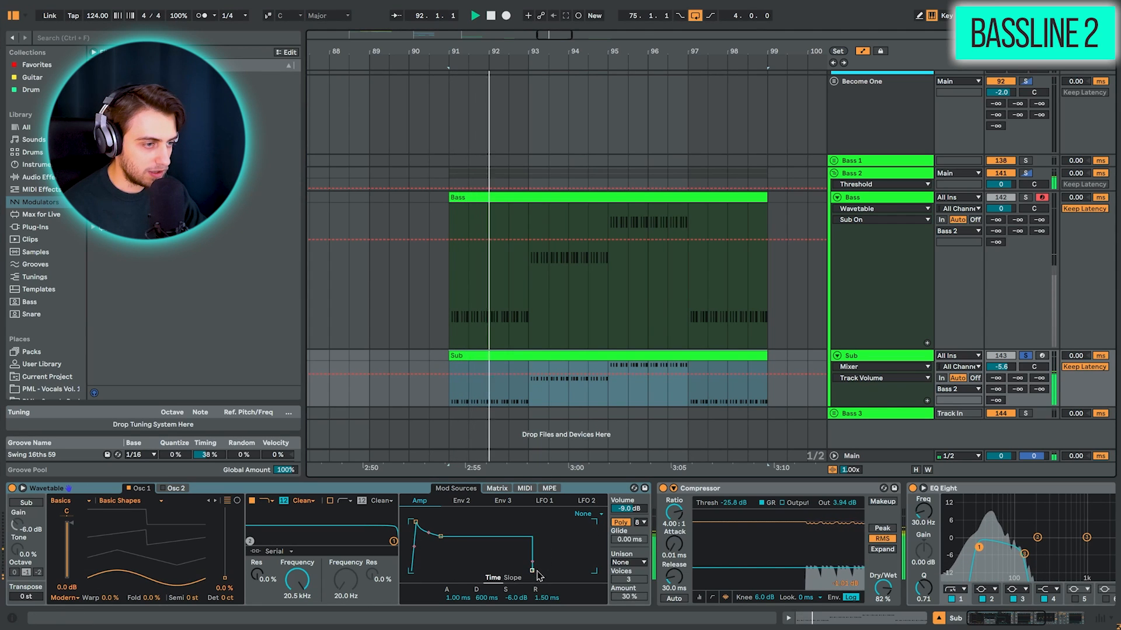
click(995, 619)
drag(1026, 620, 1044, 621)
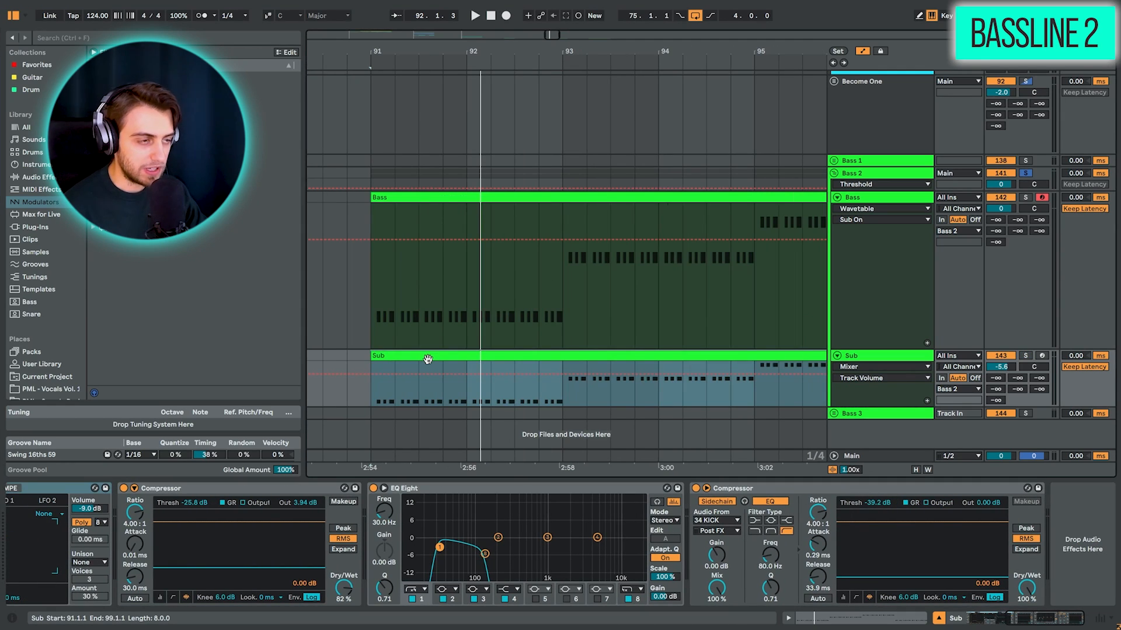
Play the Bass and Sub tracks together, then delete both clips starting at bar 91.
key(space)
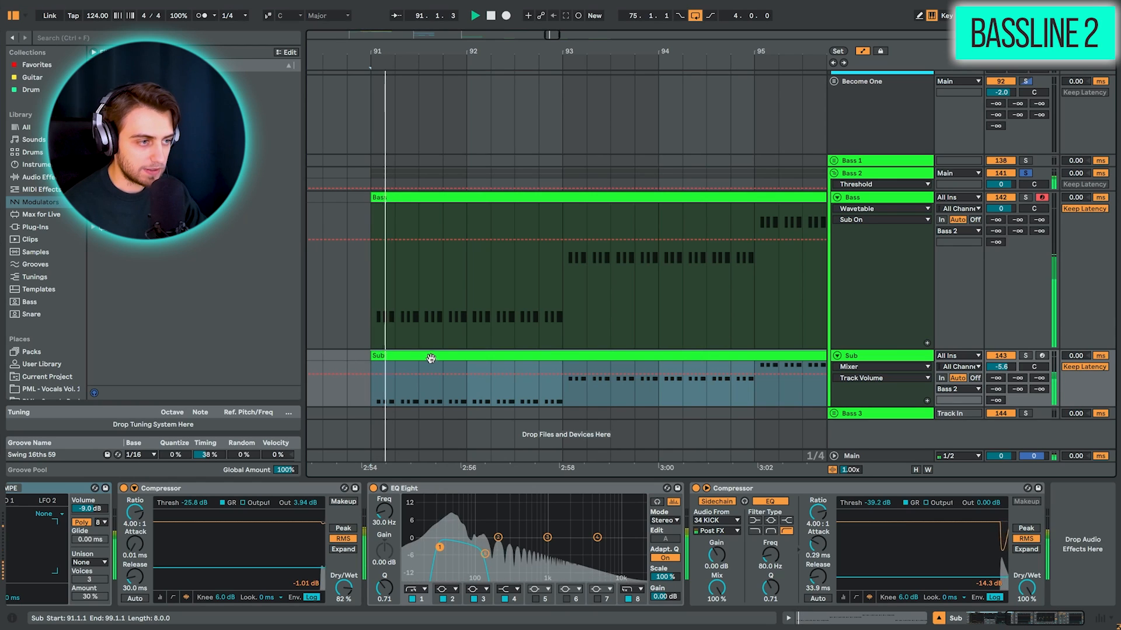
key(Delete)
click(622, 355)
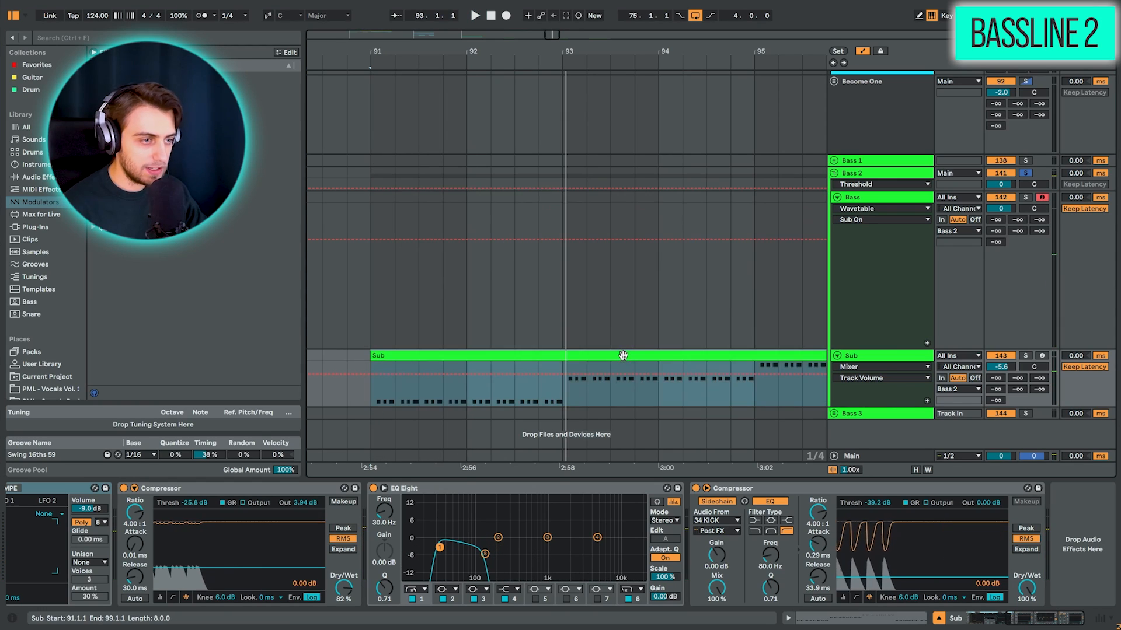
key(Delete)
Create an empty one-bar MIDI clip at bar 91 on Bass and draw sixteenth-note C3s on 1.1.2, 1.1.3 and 1.1.4.
double_click(390, 282)
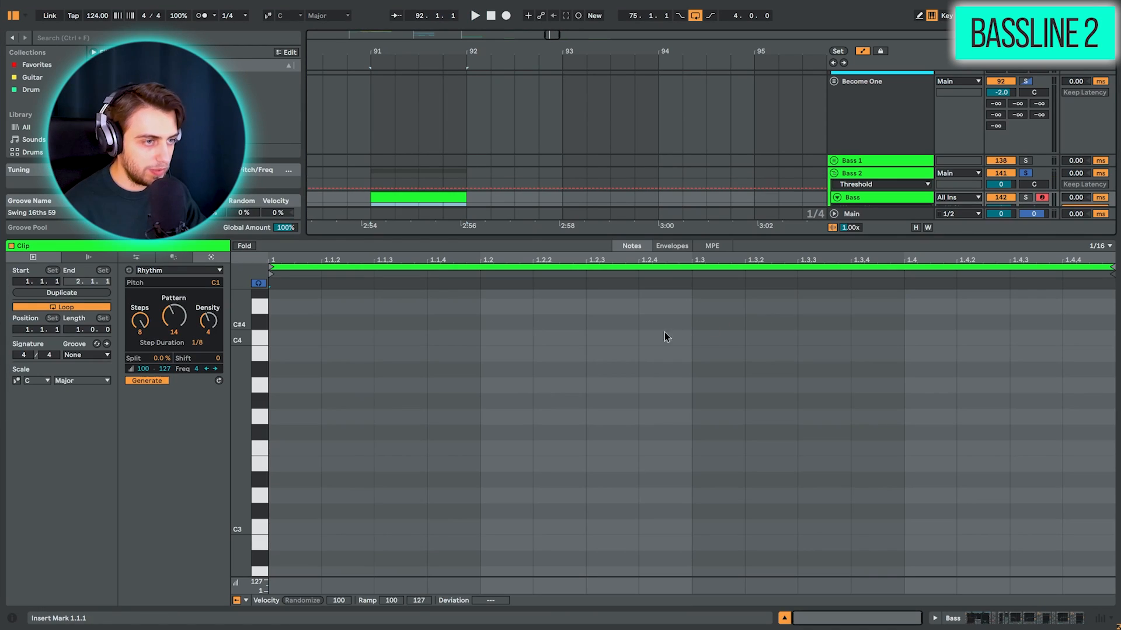
scroll(443, 370, down, 1)
scroll(444, 143, down, 3)
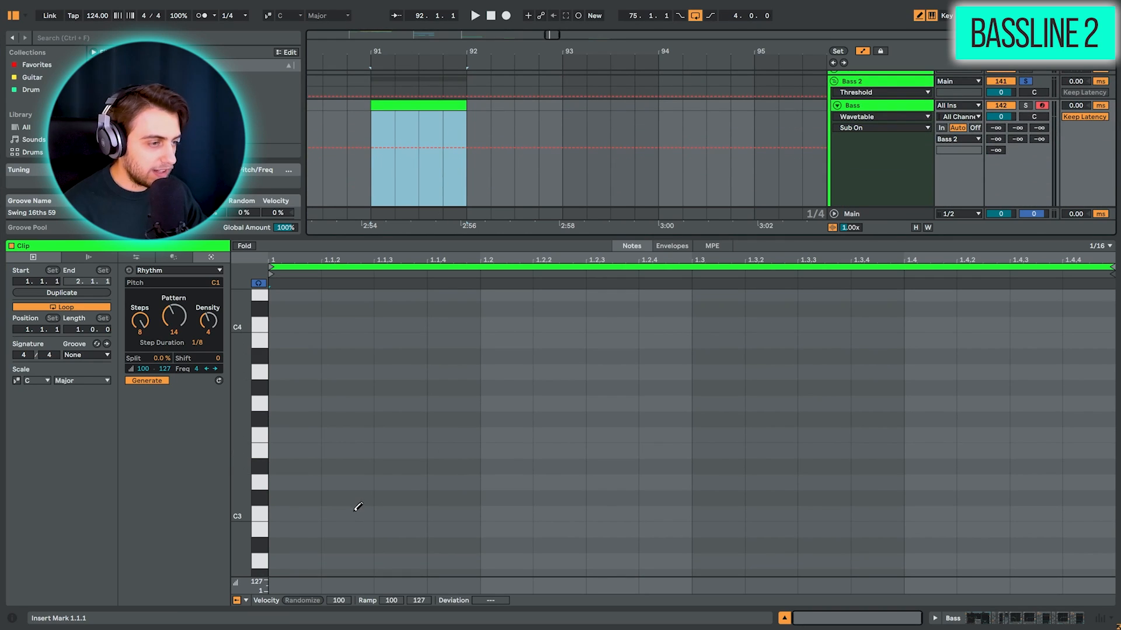
mouse_move(350, 512)
mouse_down()
mouse_move(430, 513)
mouse_move(279, 535)
mouse_up()
key(b)
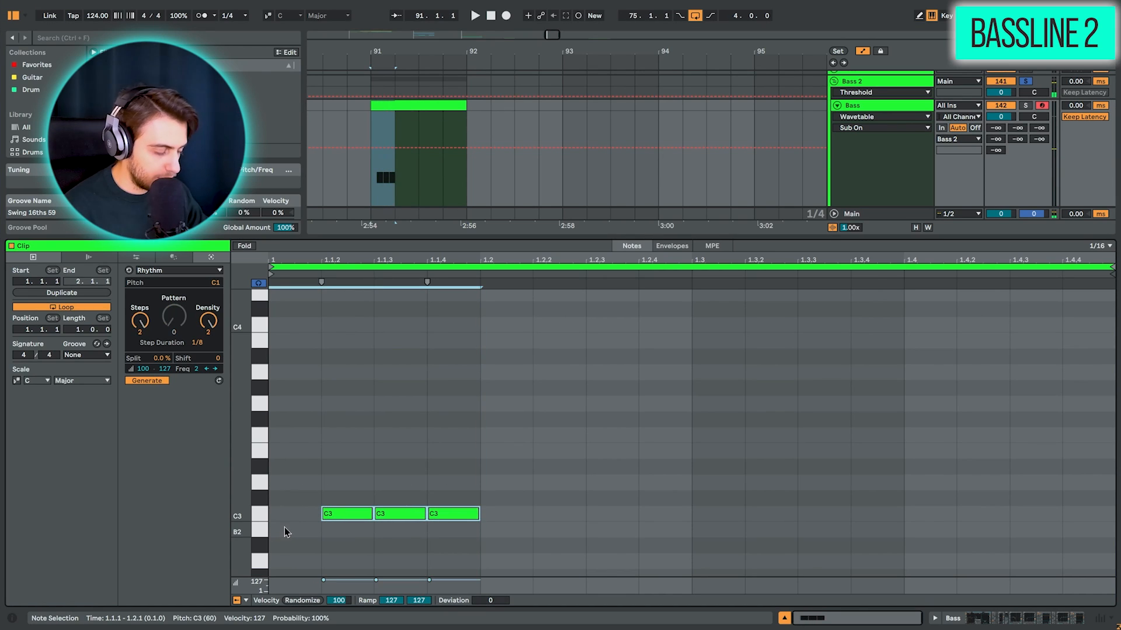
Duplicate the three-note figure onto the other three beats and shorten all notes to just under half a sixteenth.
key(ctrl+d)
key(ctrl+d)
key(ctrl+d)
key(ctrl+a)
drag(373, 513, 342, 513)
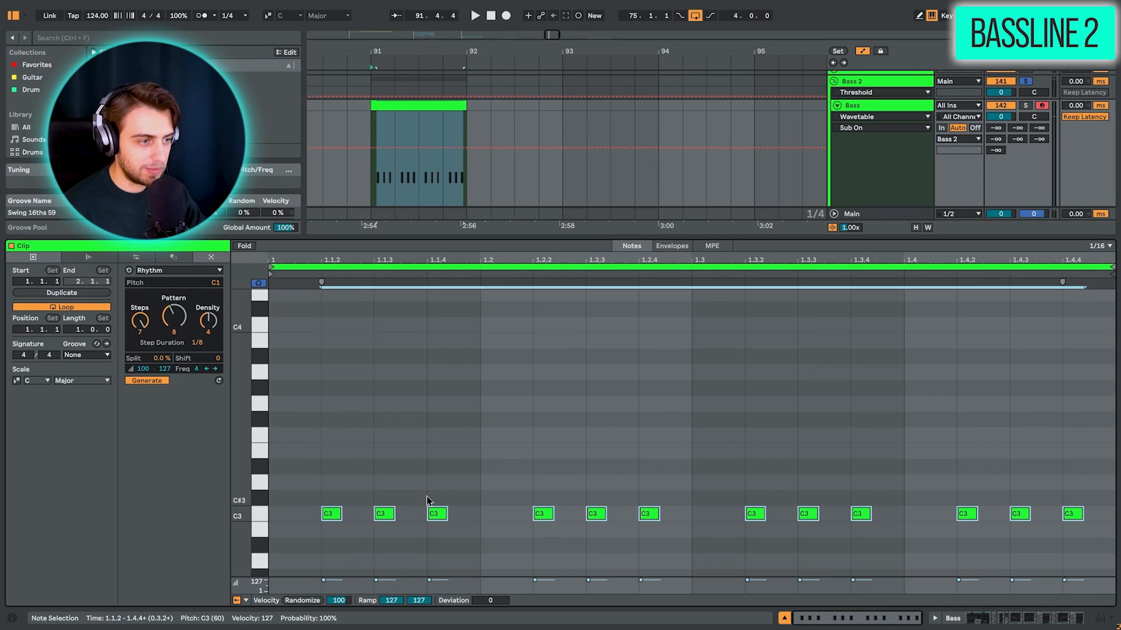
Extend the last note of every beat to about double its length and play the pattern.
click(435, 514)
ctrl+click(648, 514)
shift+click(861, 514)
shift+click(1073, 514)
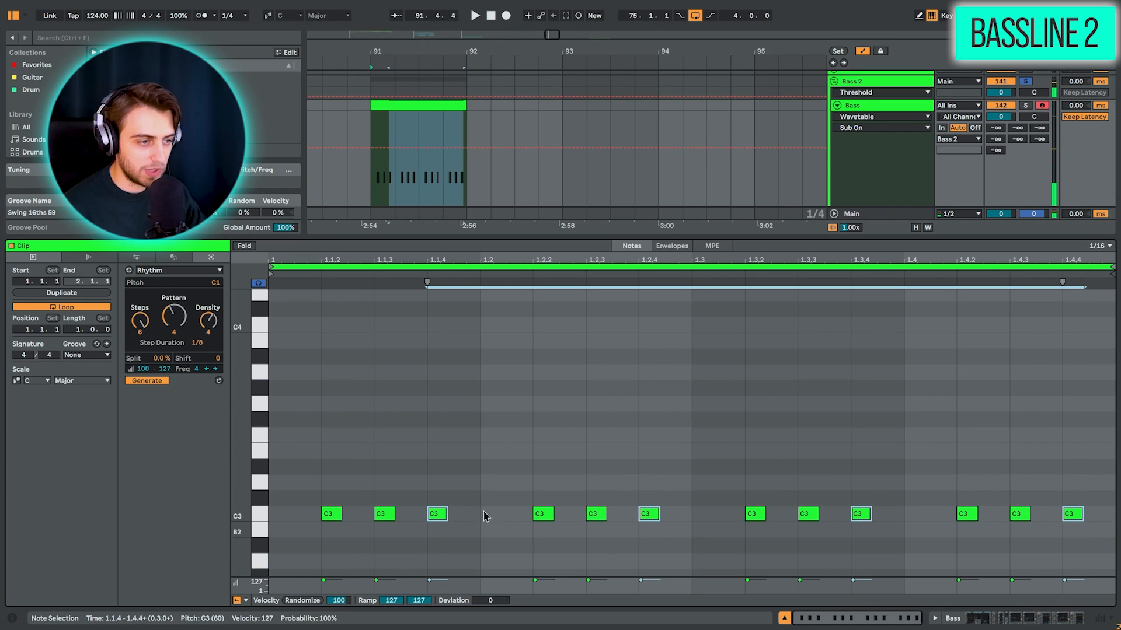
drag(447, 513, 467, 514)
key(space)
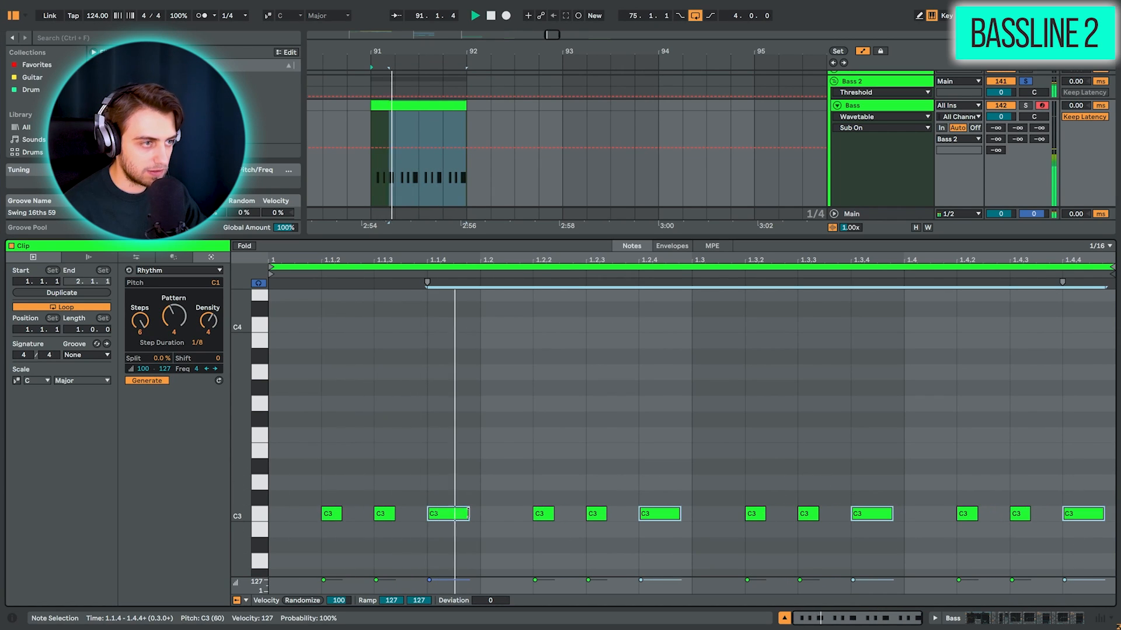
Transpose all notes of the Bass pattern down two octaves and up seven semitones to G1.
key(ctrl+a)
key(space)
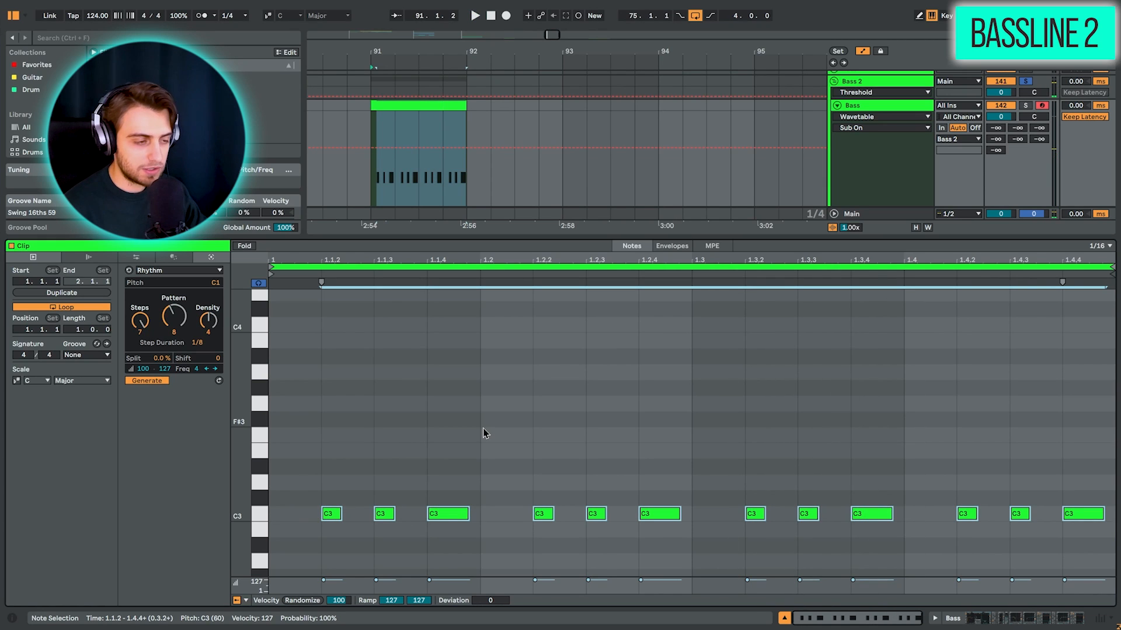
key(shift+Down)
key(shift+Down)
key(Up)
key(Up)
key(Up)
key(Up)
key(Up)
key(Up)
key(Up)
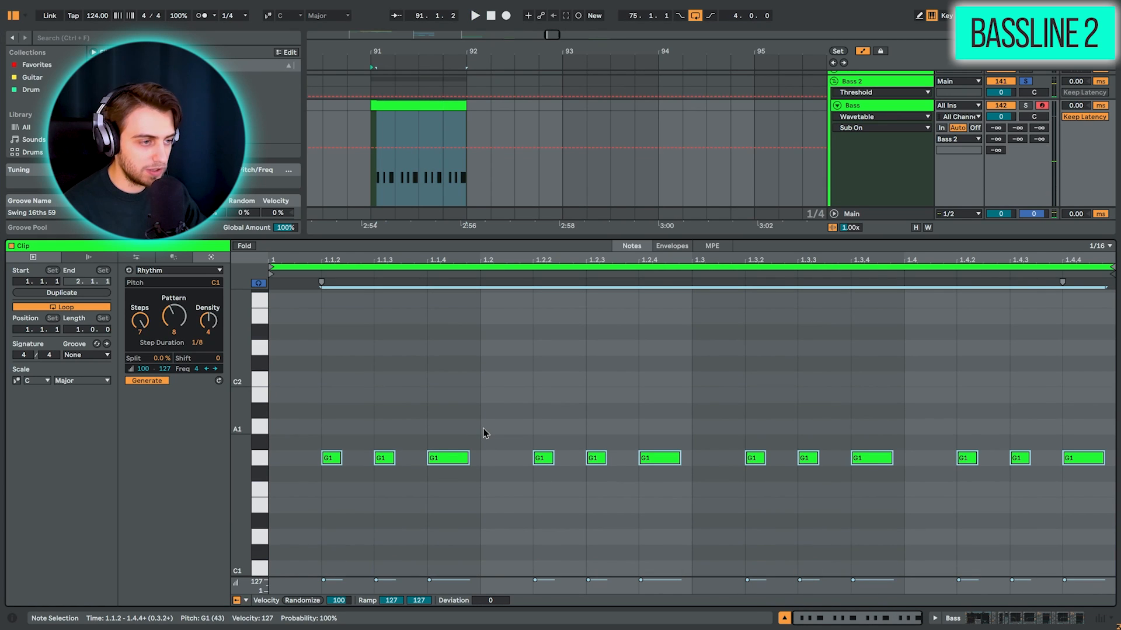
Play the G1 pattern and slightly lengthen the first two notes of each beat.
key(space)
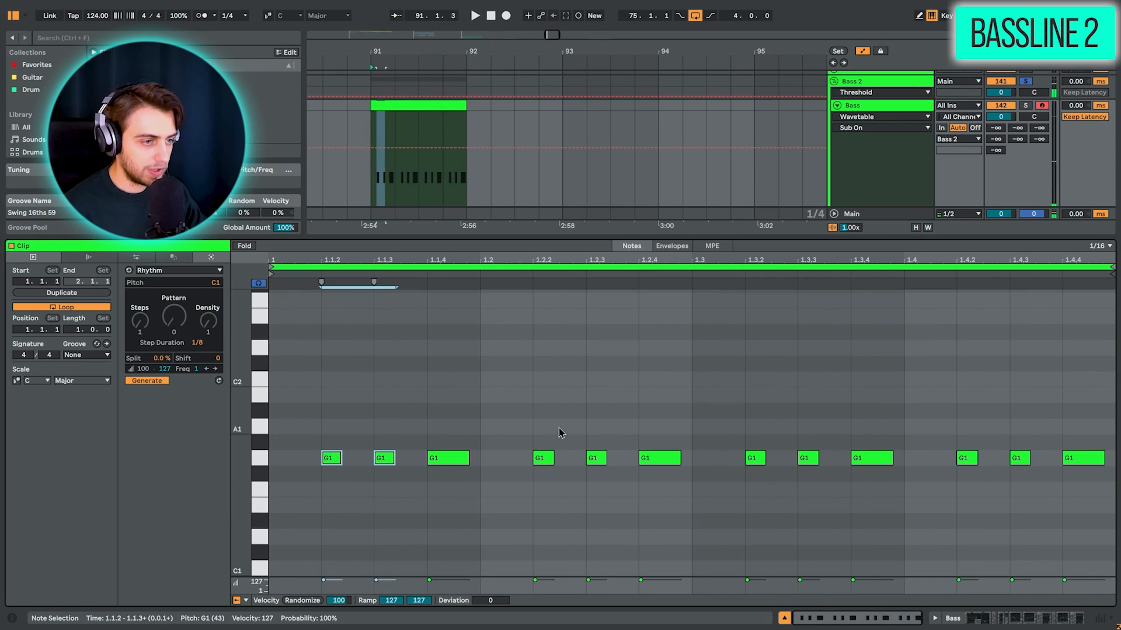
drag(520, 433, 649, 482)
click(525, 487)
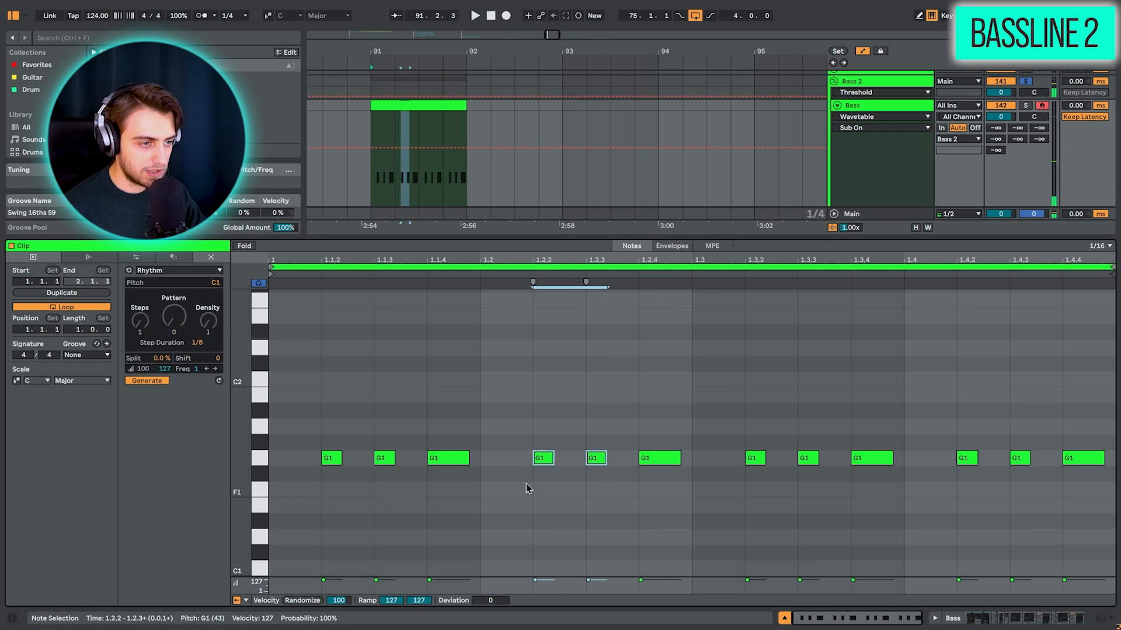
click(380, 458)
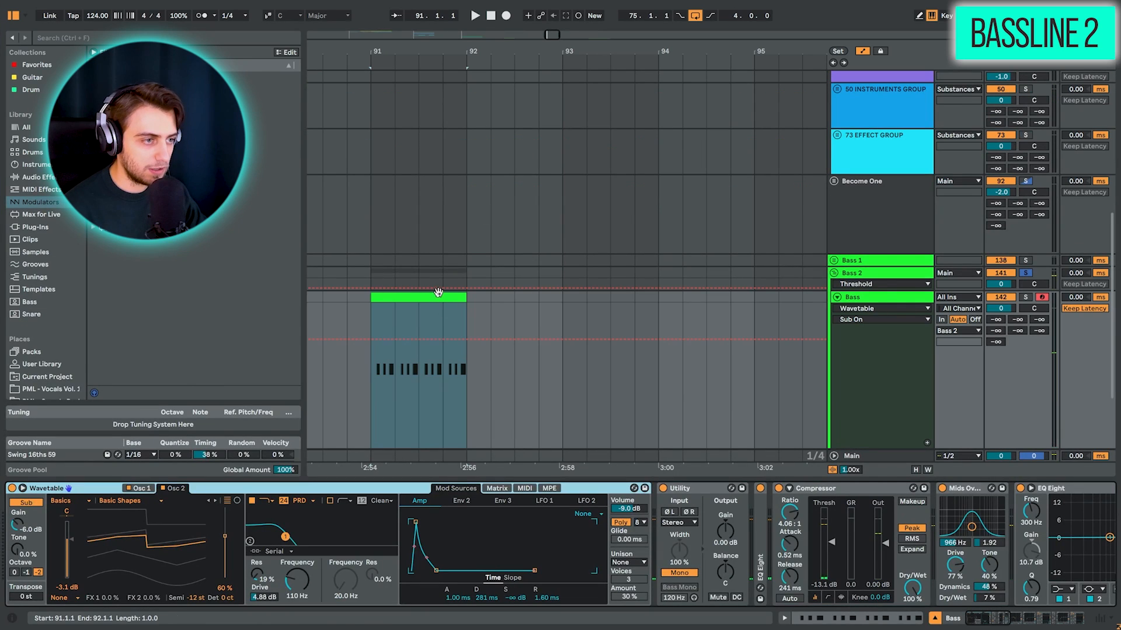
Copy the one-bar Bass clip to the Sub track at bar 91, unsolo the Bass 2 group, and play the result.
scroll(461, 255, down, 3)
drag(368, 353, 424, 358)
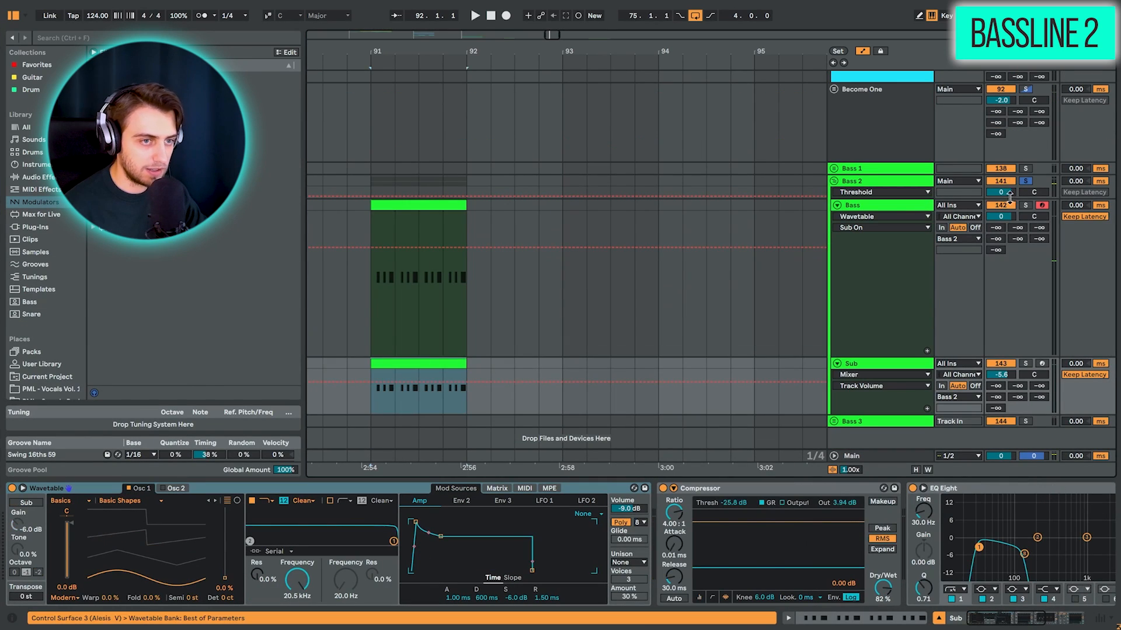
click(1027, 182)
key(space)
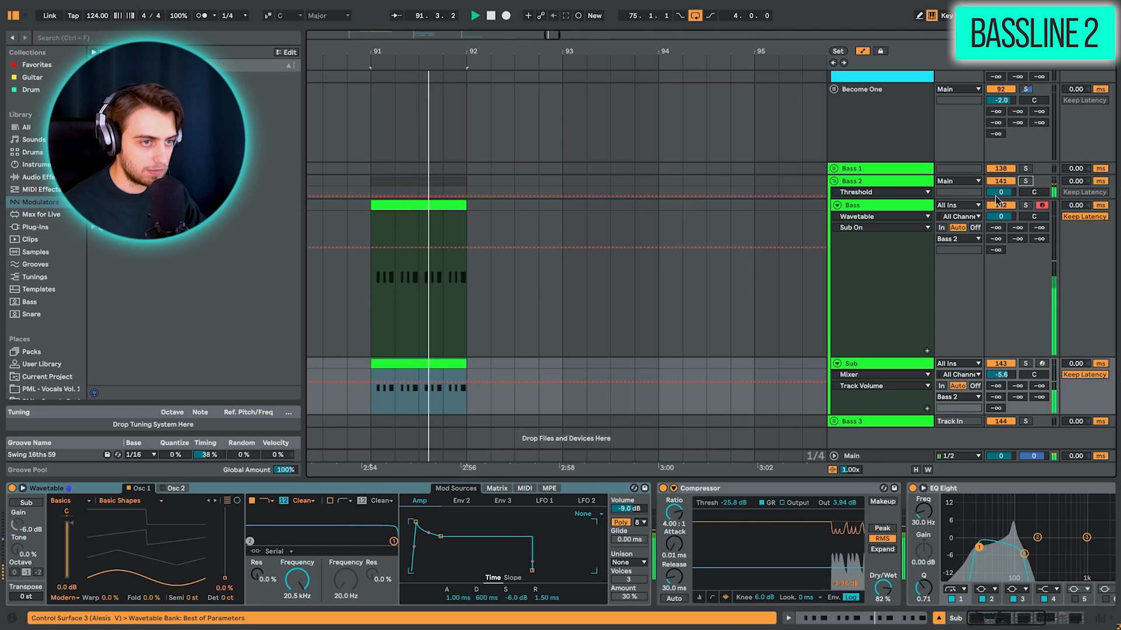
key(space)
Lengthen the three G1 notes of the first beat in the Bass clip and duplicate that beat across the bar.
double_click(418, 205)
click(340, 458)
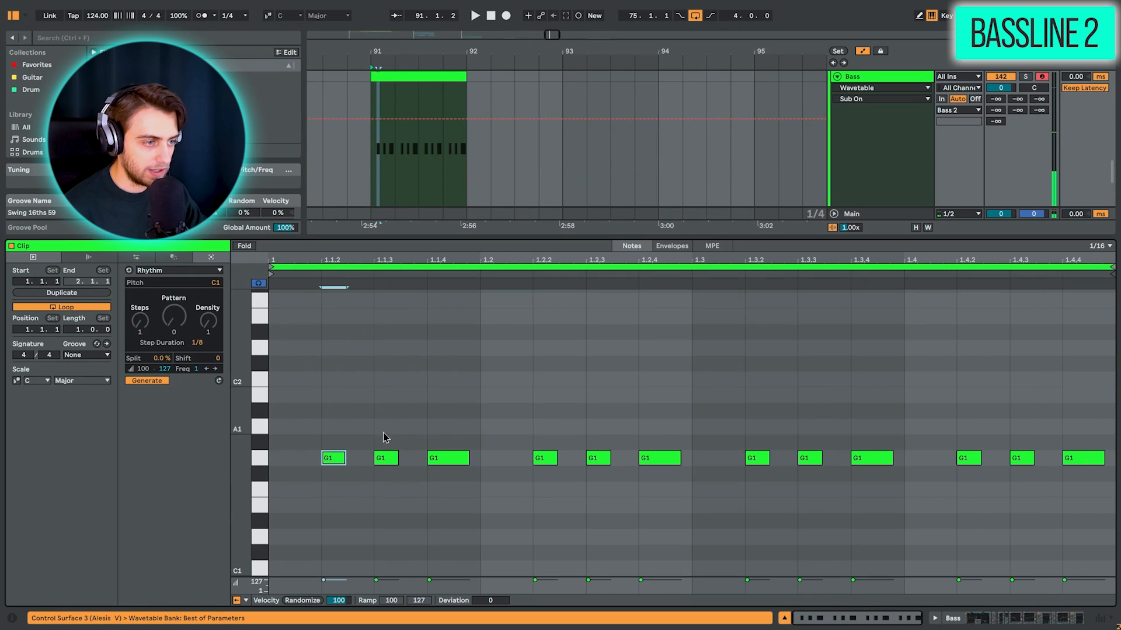
shift+click(390, 458)
drag(398, 461, 406, 463)
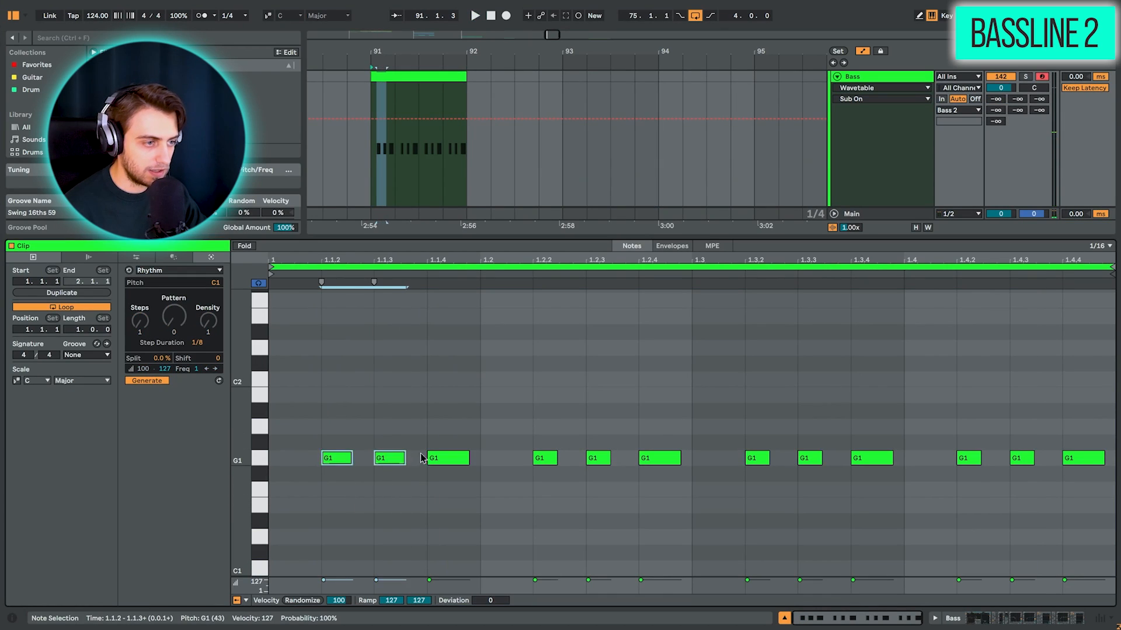
click(445, 461)
key(ctrl+d)
key(ctrl+d)
key(ctrl+d)
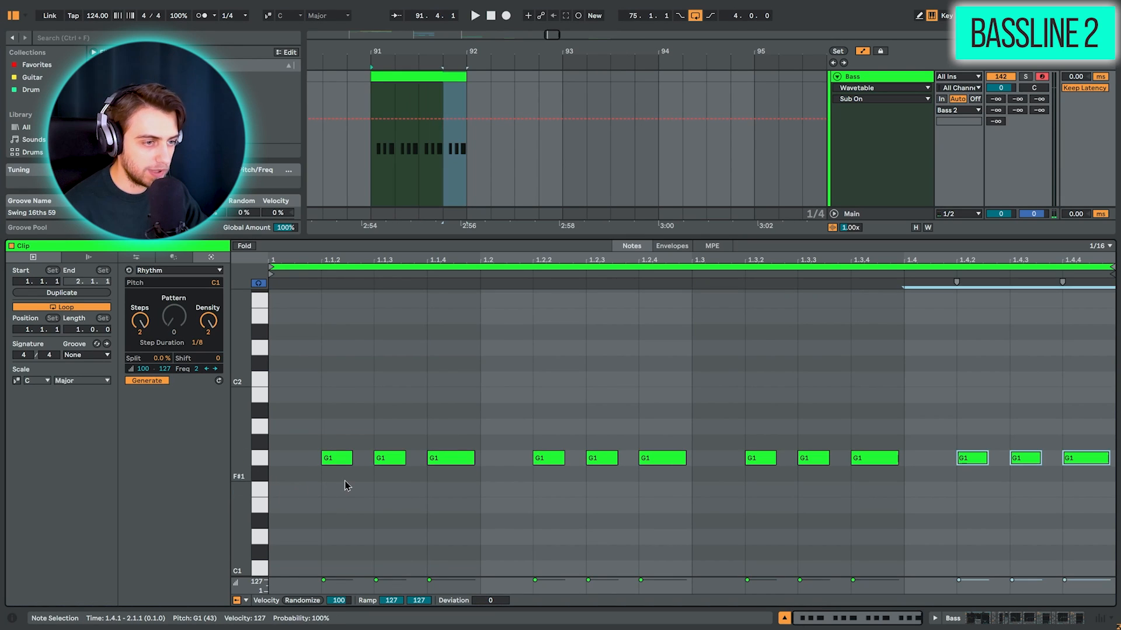
Replace the Sub clip at bar 91 with a copy of the edited Bass clip and play both tracks.
key(shift+Tab)
click(431, 297)
scroll(436, 255, down, 3)
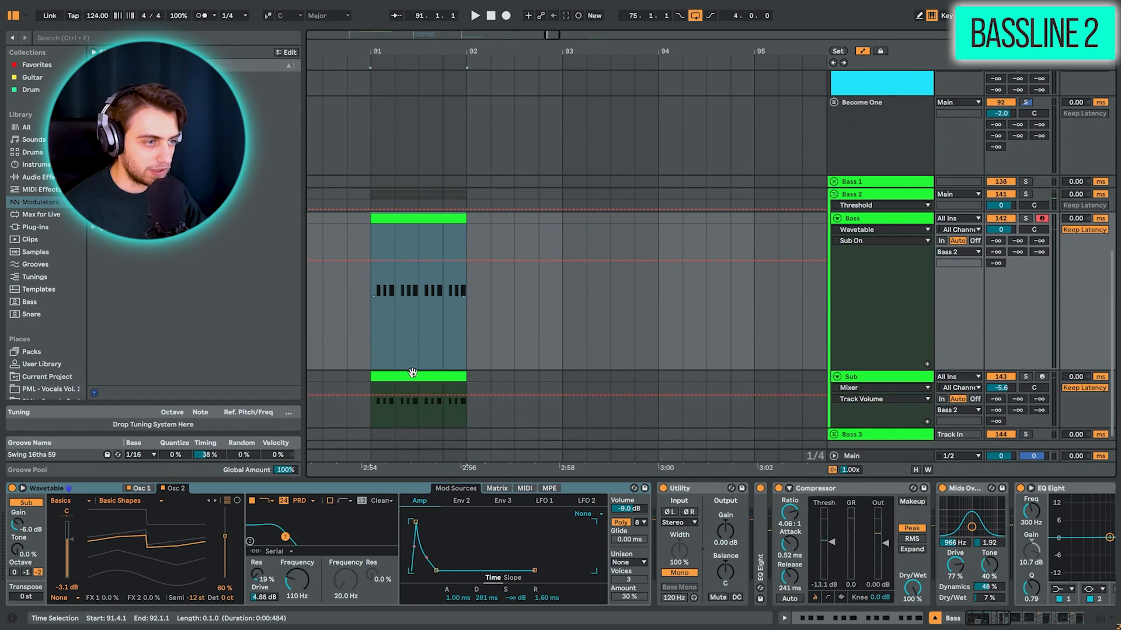
click(412, 388)
click(413, 376)
key(space)
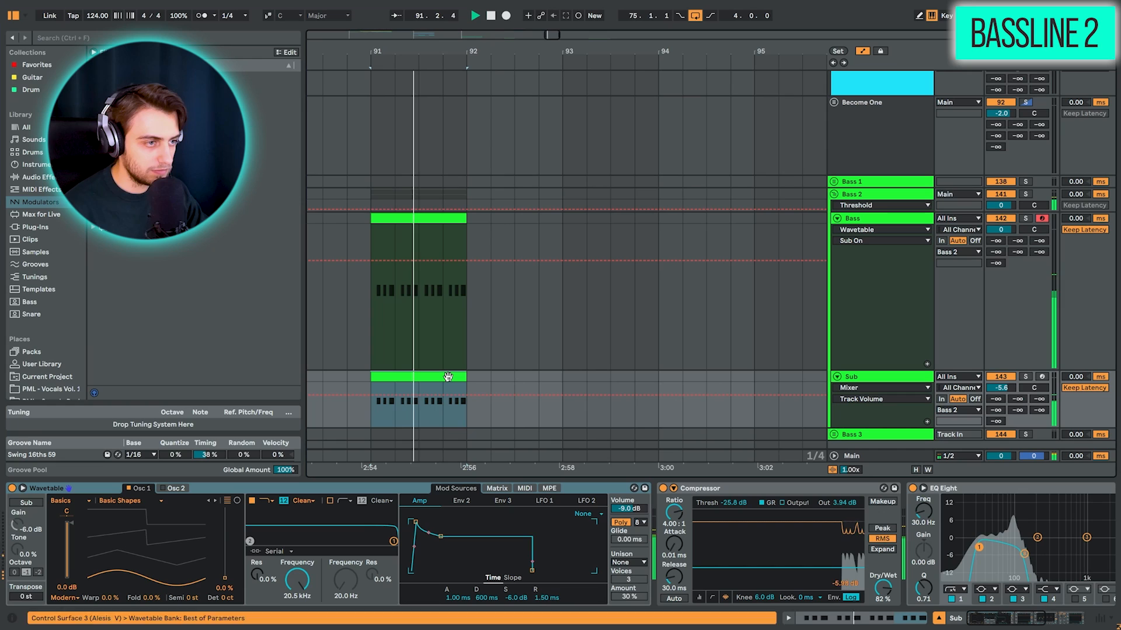
Duplicate the one-bar Bass clip to fill bars 91 to 99, consolidate it into one eight-bar clip and open its notes.
click(430, 219)
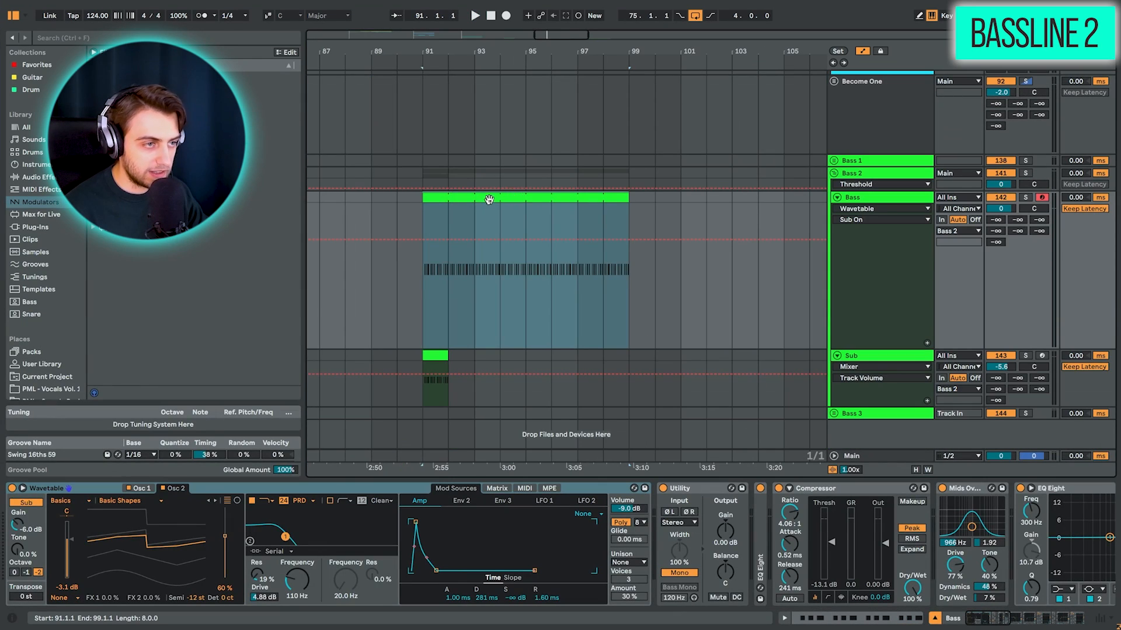
right_click(489, 200)
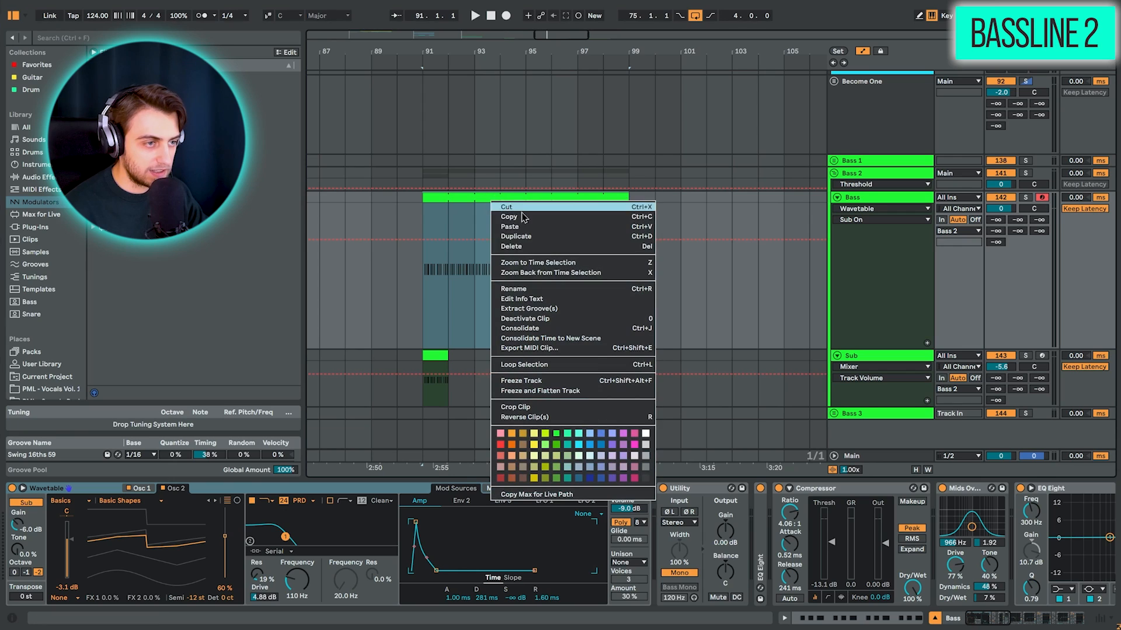
click(524, 330)
double_click(486, 195)
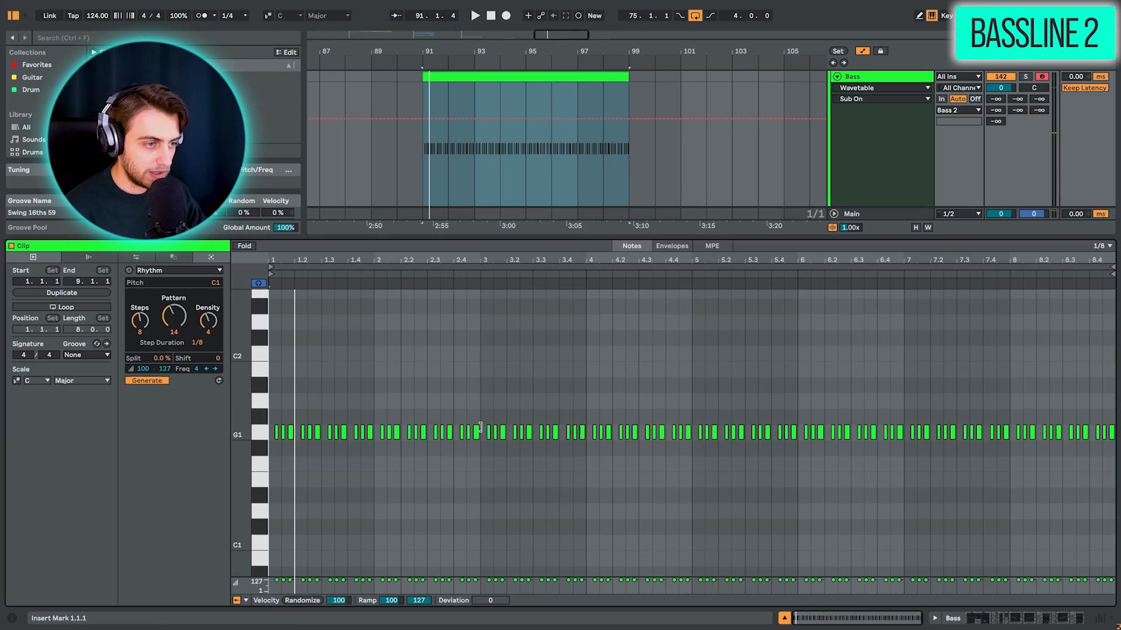
Transpose the G1 notes in bars 3 and 4 of the Bass clip up five semitones to C2.
drag(485, 422, 690, 467)
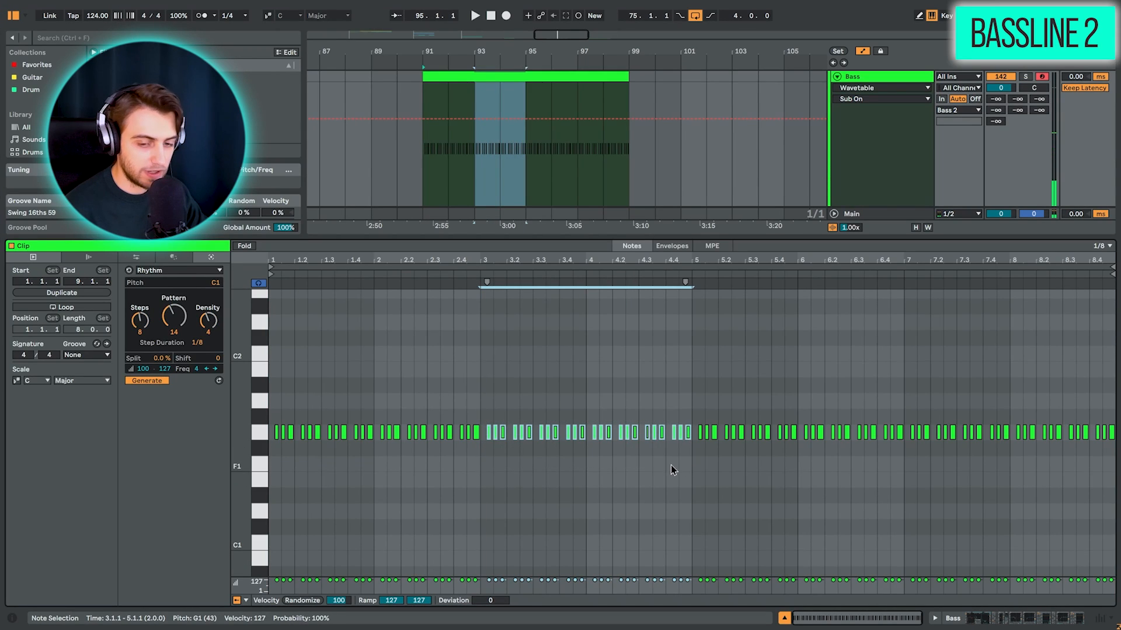
key(Up)
key(Up)
key(Up)
key(Up)
key(Up)
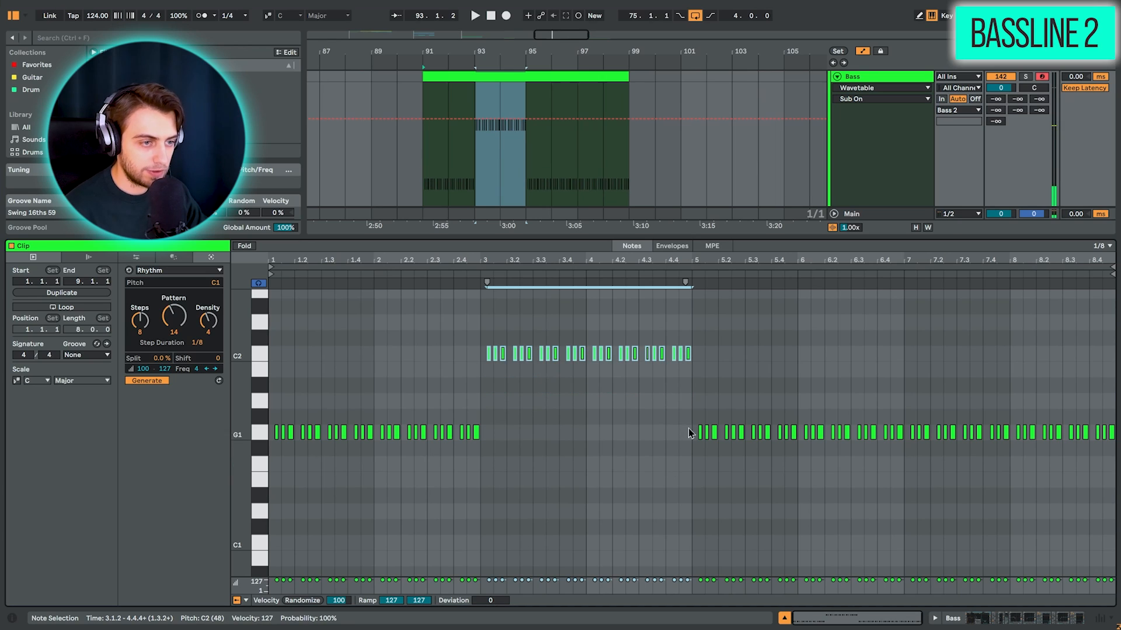
Transpose the G1 notes in bars 5 and 6 of the Bass clip up eight semitones to D#2.
drag(691, 417, 902, 476)
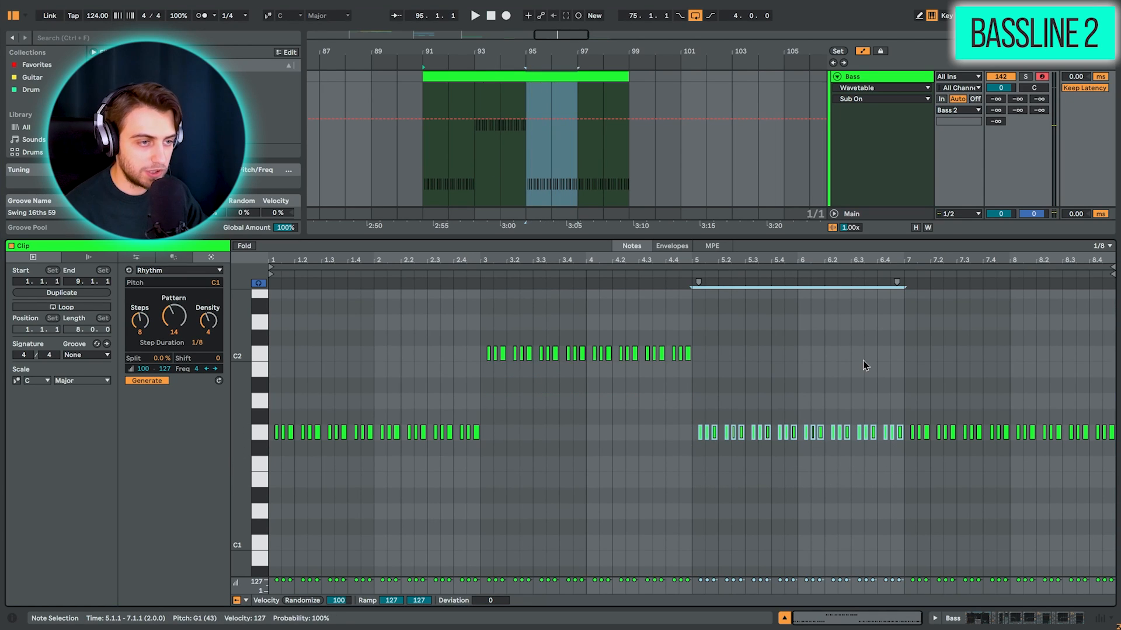
key(Up)
key(Up)
key(Up)
key(Up)
key(Up)
key(Up)
key(Up)
key(Up)
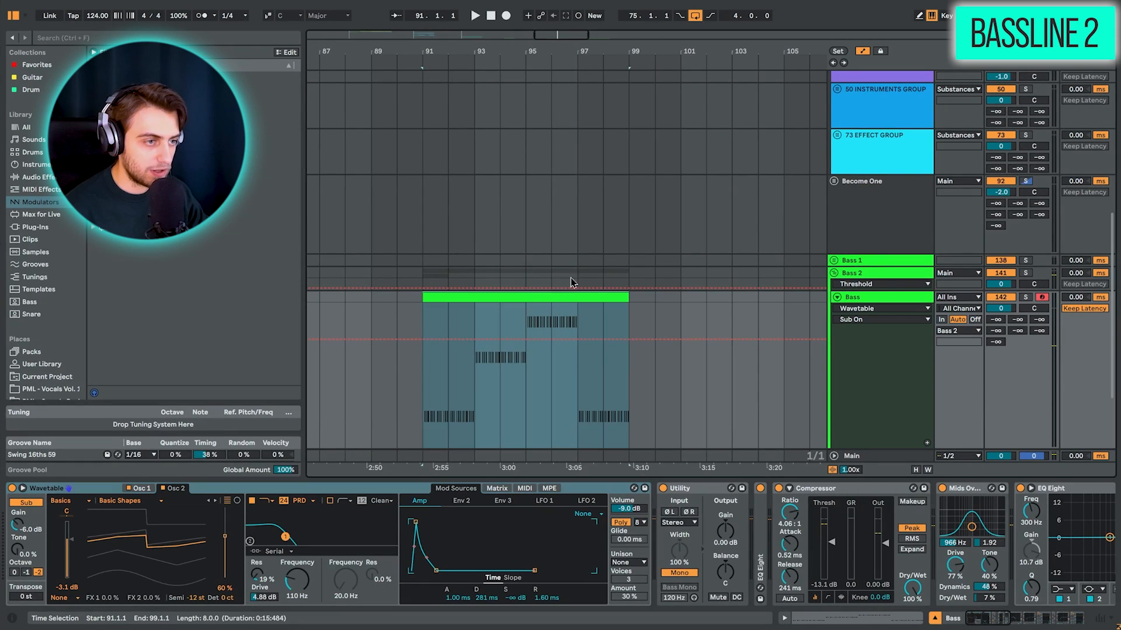
Replace the Sub clip at bar 91 with a copy of the eight-bar Bass clip and play both tracks together.
drag(729, 303, 728, 350)
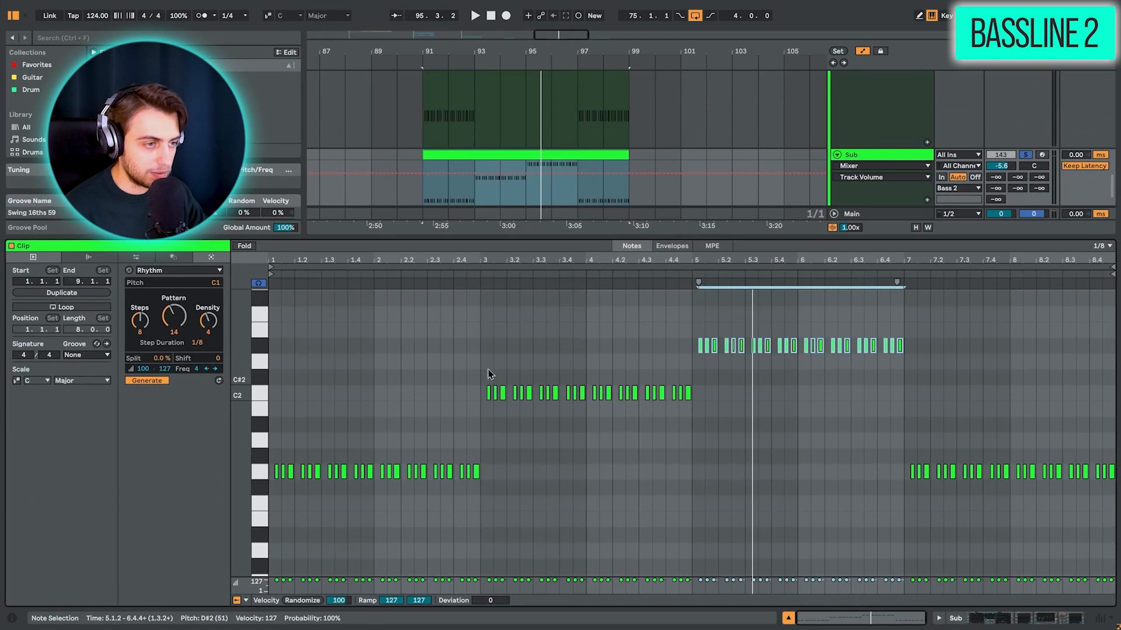
click(438, 369)
key(ctrl+a)
scroll(582, 351, up, 3)
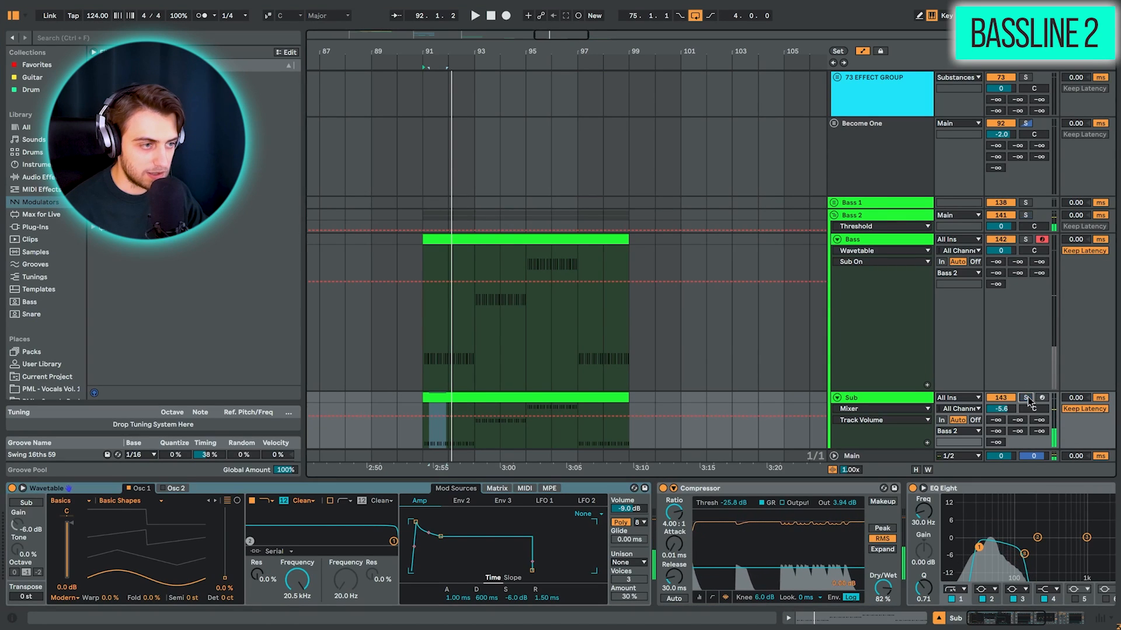
click(562, 397)
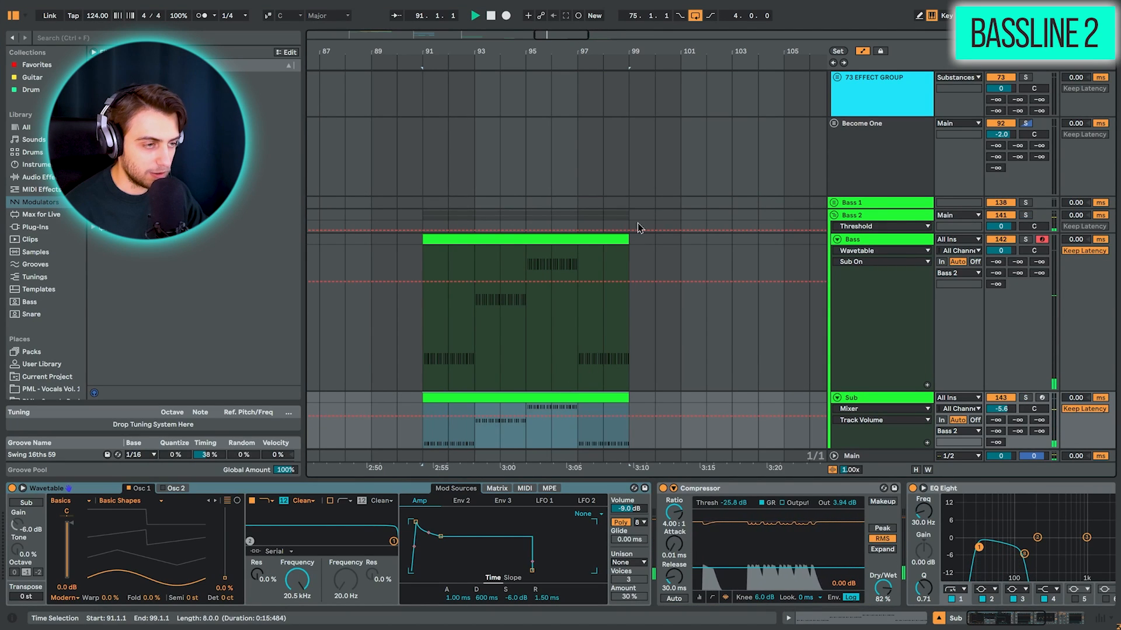
key(space)
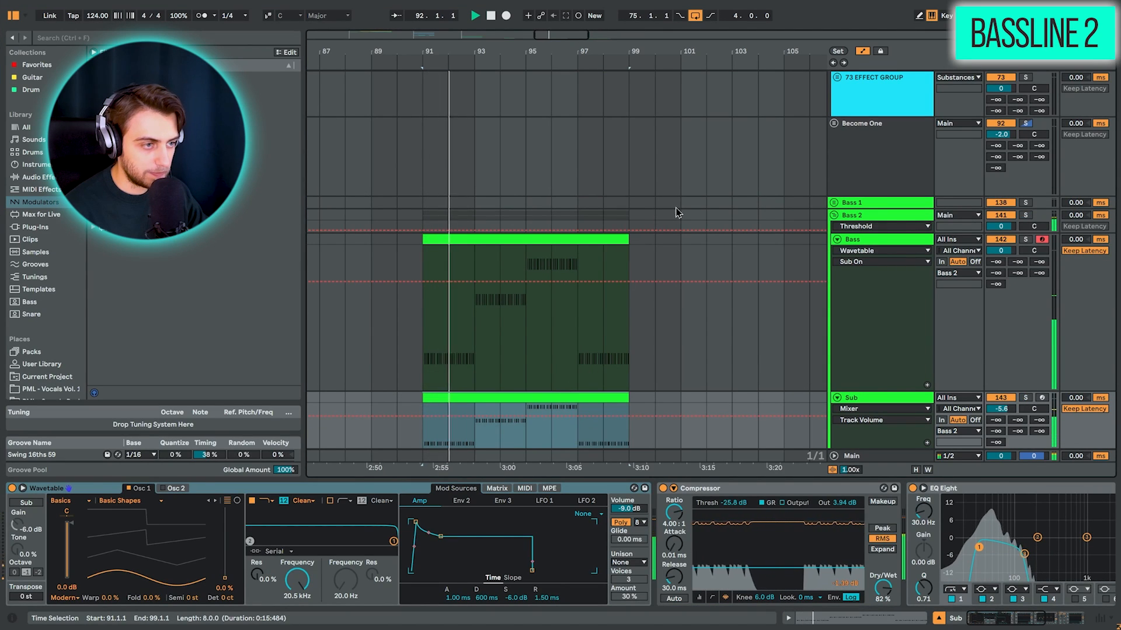
scroll(680, 210, down, 1)
scroll(682, 211, down, 2)
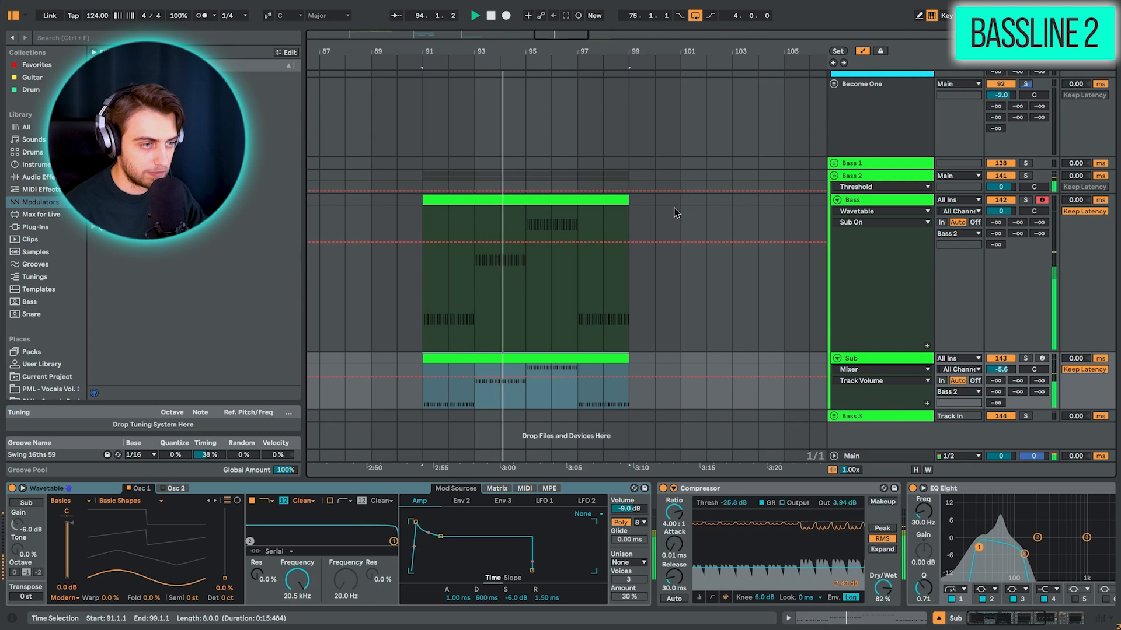
Play the Become One section from bar 59 to hear the third bassline in context.
key(z)
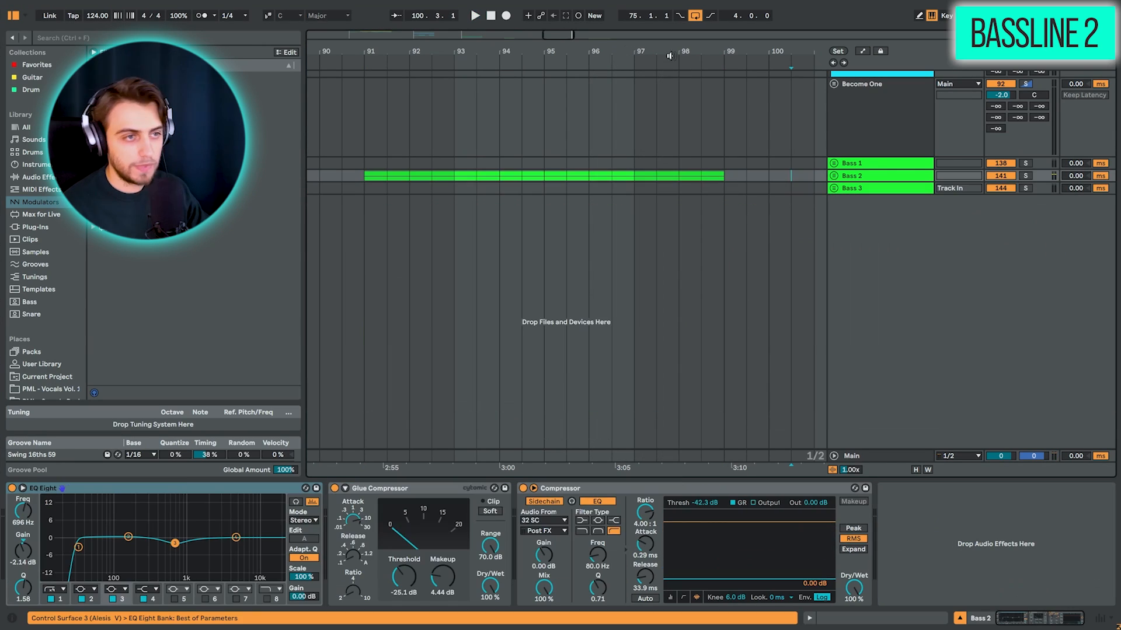
drag(675, 52, 472, 49)
scroll(479, 134, up, 5)
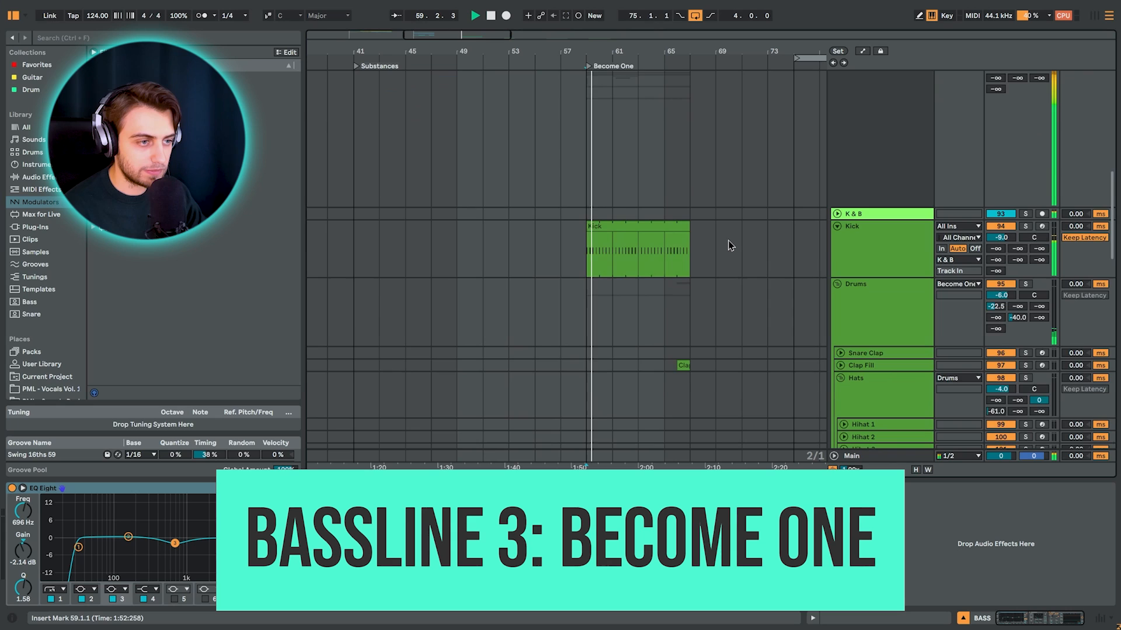
scroll(729, 245, down, 5)
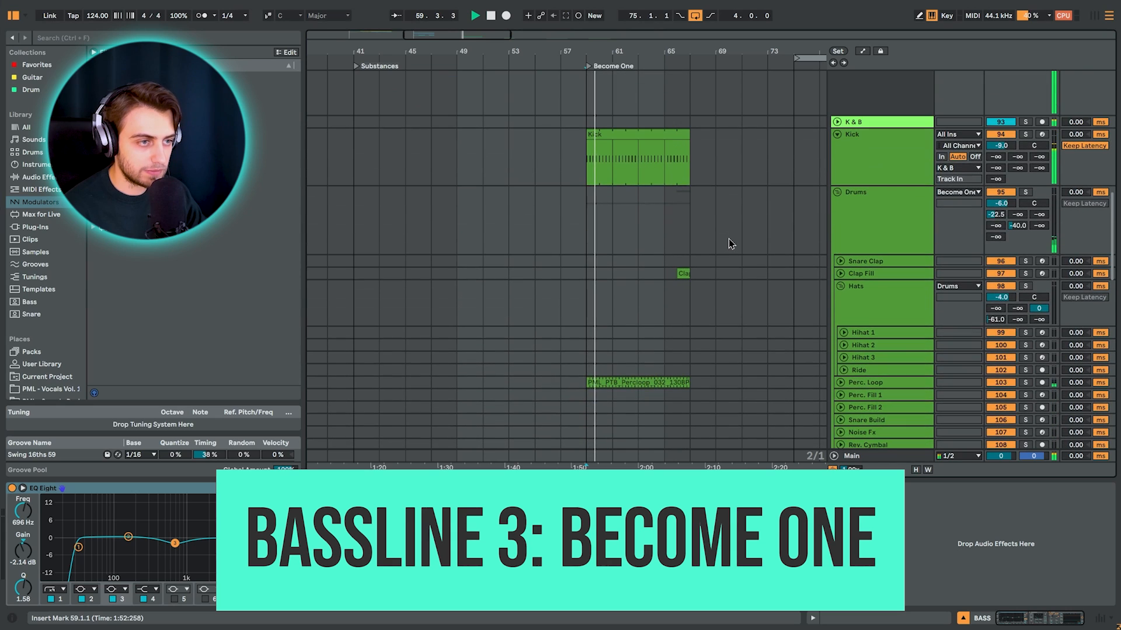
Play the Bass 3 group's clips from bar 107 and open the Sub Bass clip's notes.
drag(658, 51, 654, 105)
scroll(791, 222, down, 6)
scroll(791, 223, down, 2)
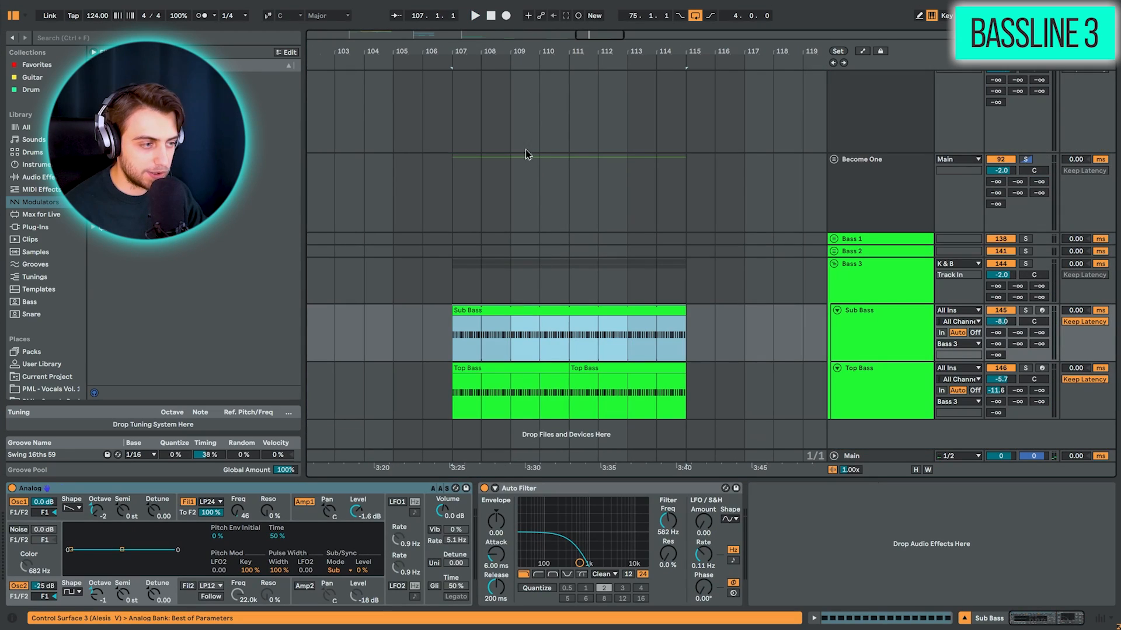
key(space)
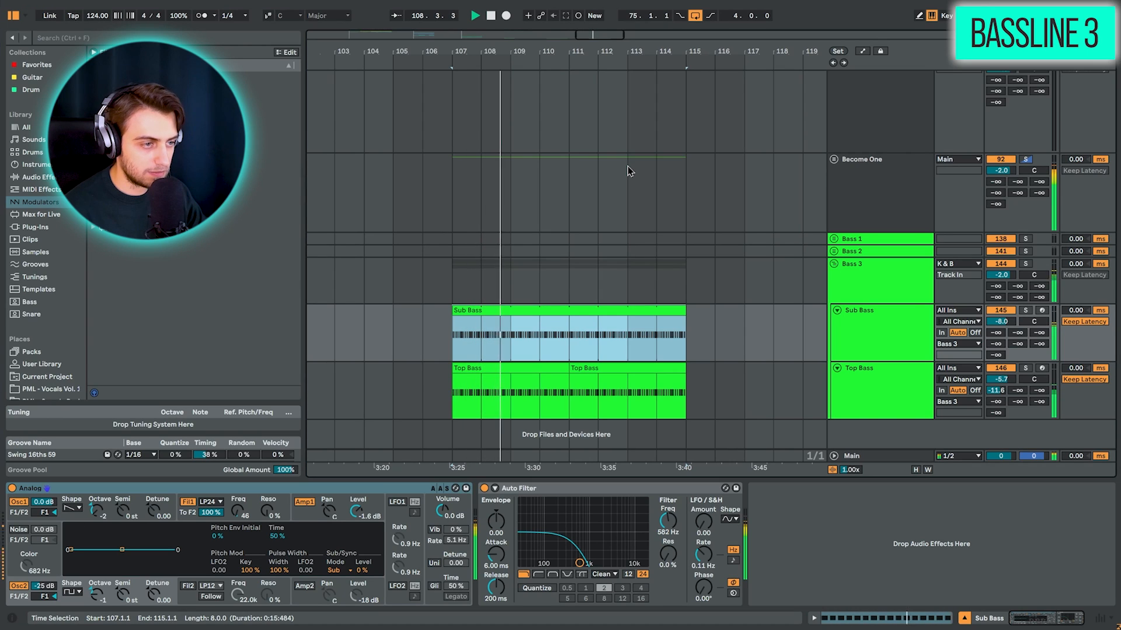
click(549, 313)
key(space)
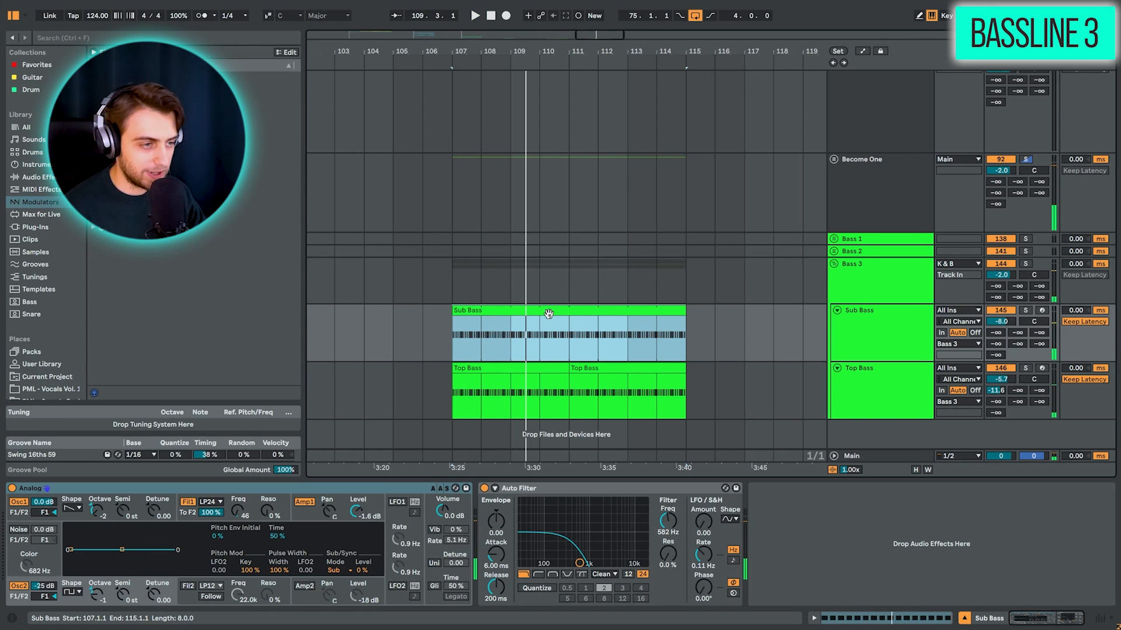
double_click(582, 307)
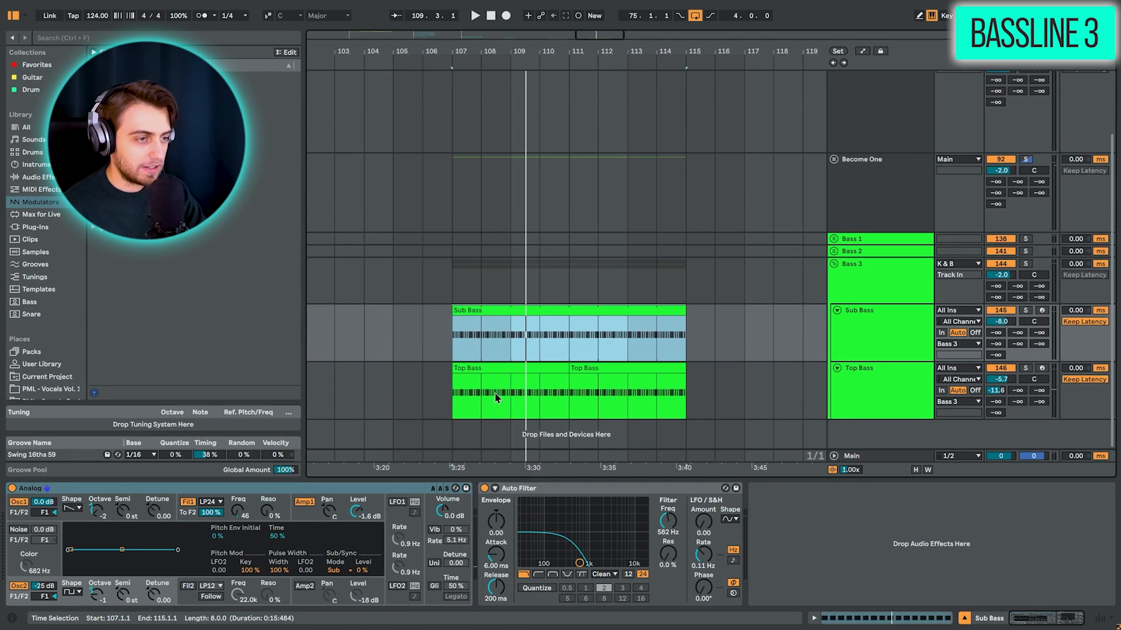
Delete the Sub Bass and Top Bass clips from bar 107, and unsolo and disarm the Sub Bass track.
click(592, 369)
click(473, 332)
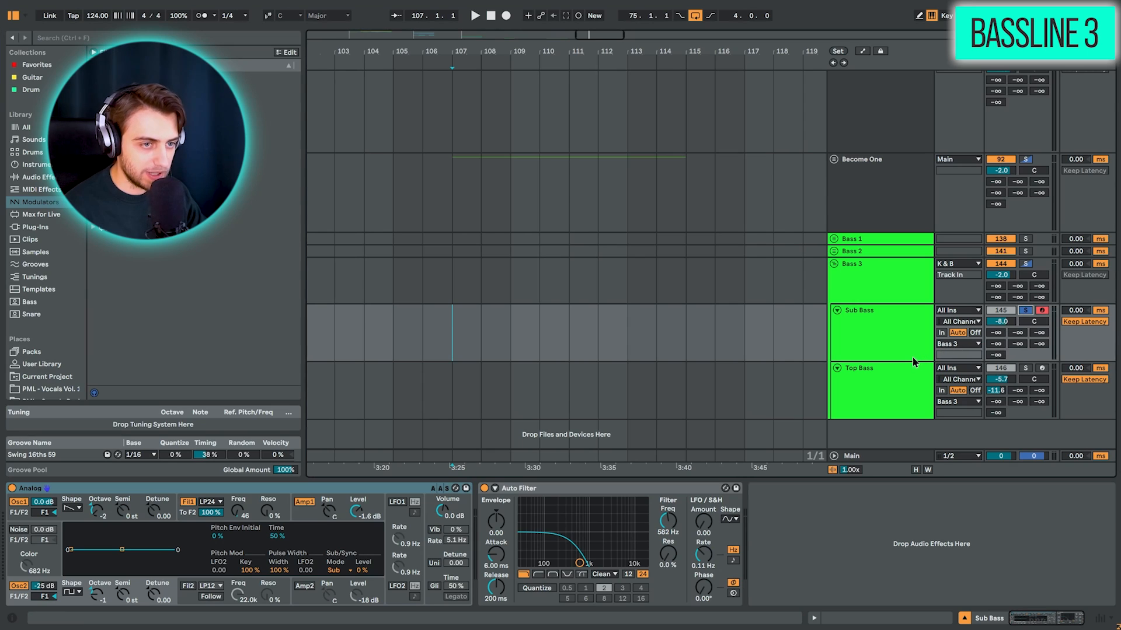
click(891, 284)
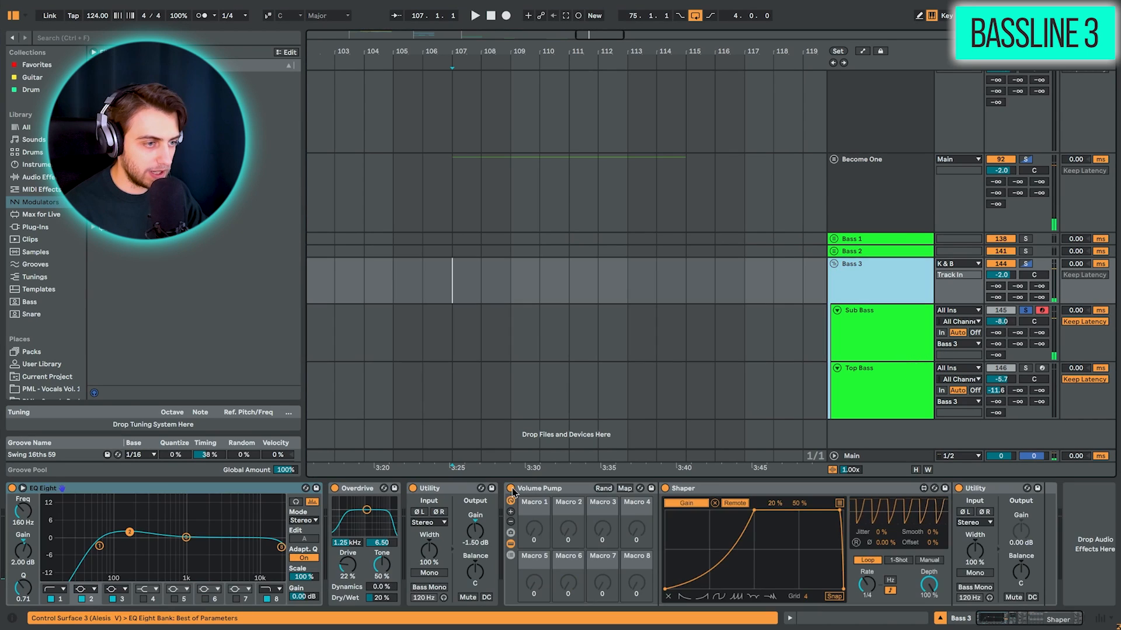
click(876, 331)
click(1041, 312)
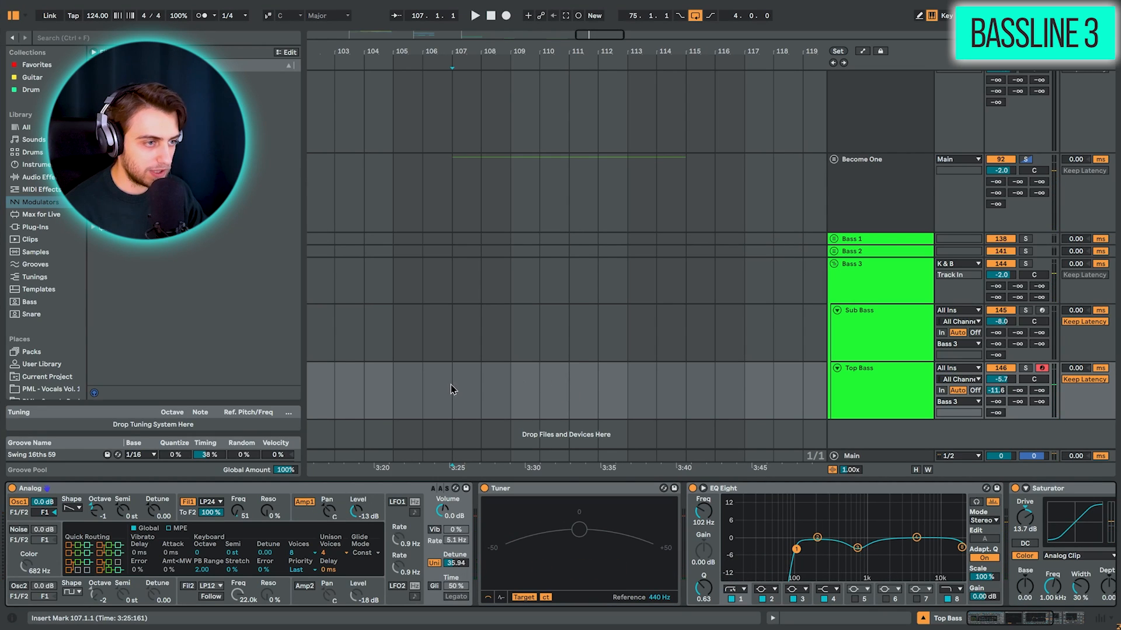
Create an empty one-bar MIDI clip on the Top Bass track at bar 107.
drag(452, 390, 549, 388)
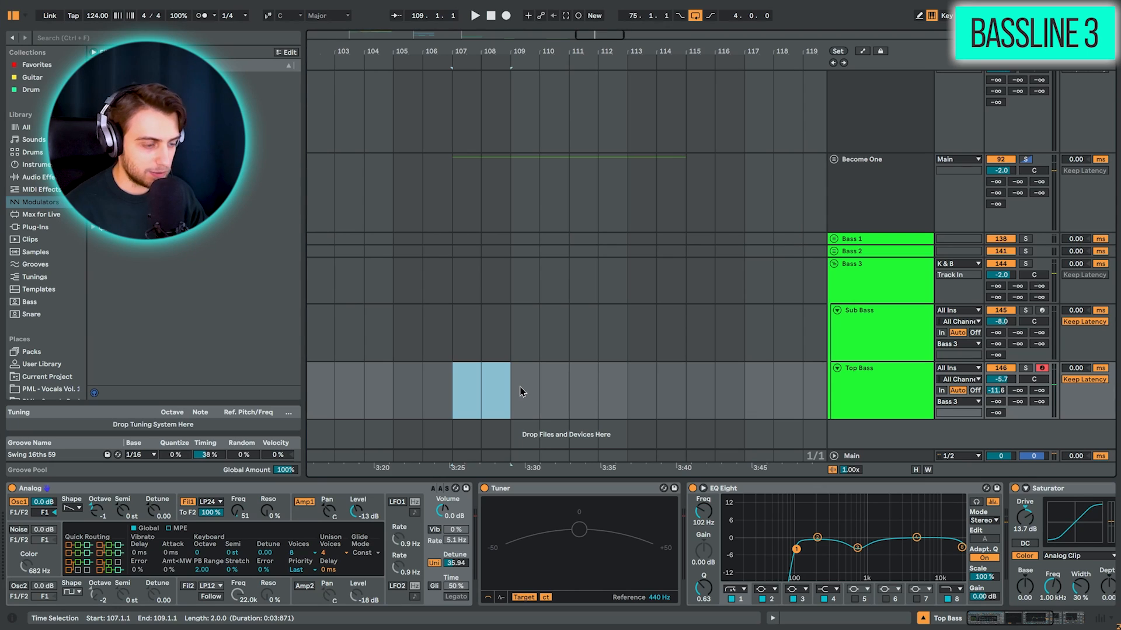
drag(520, 392, 488, 389)
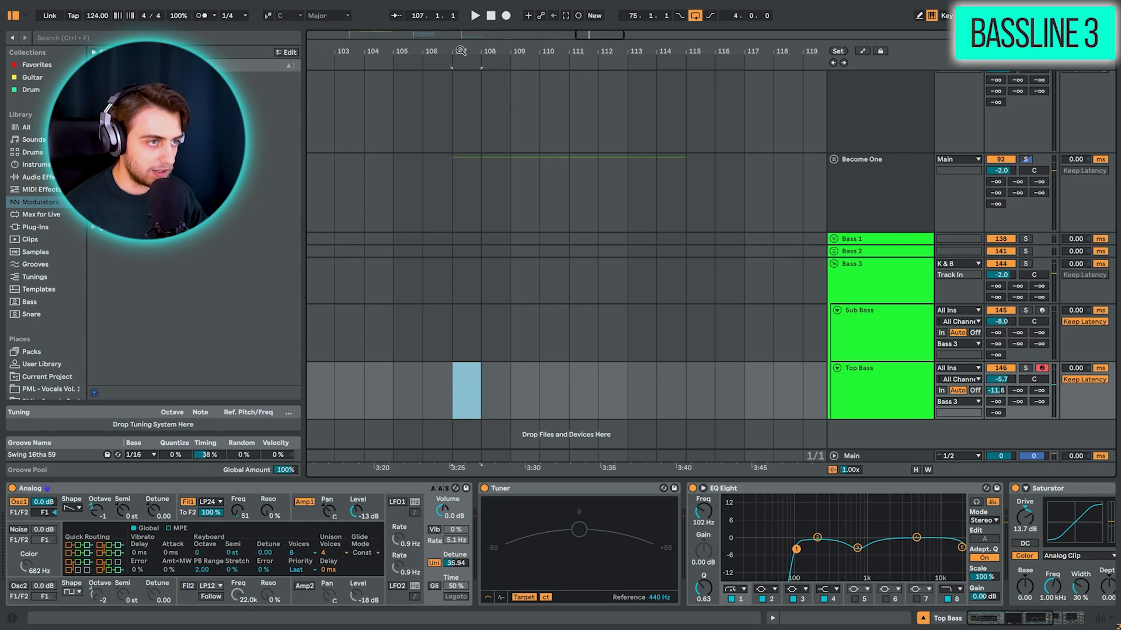
drag(460, 51, 478, 140)
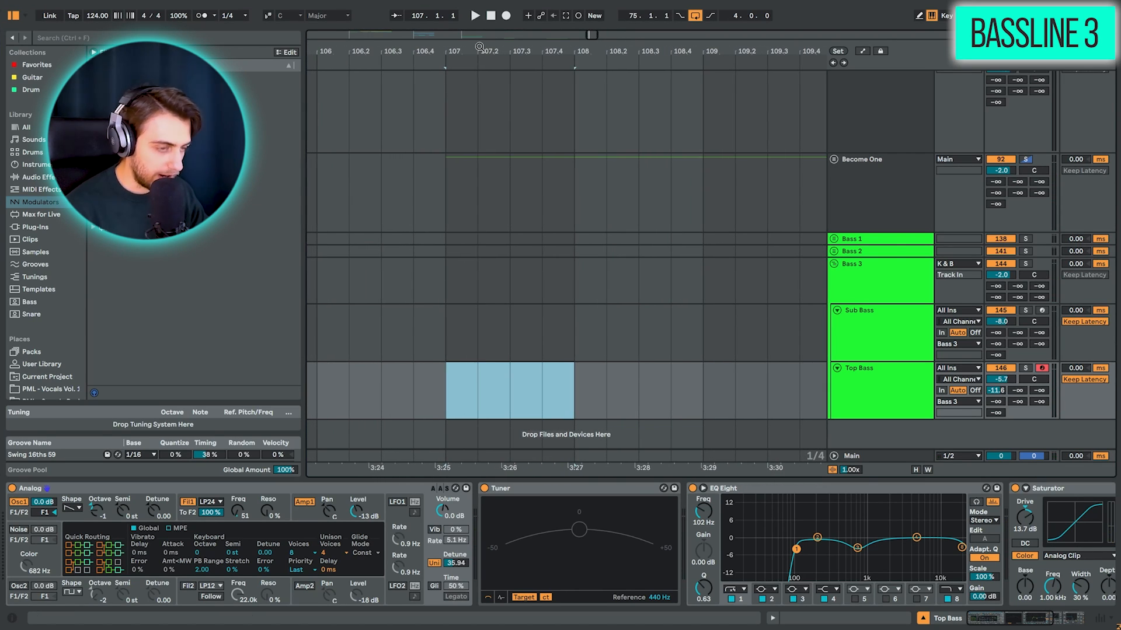
key(ctrl+shift+m)
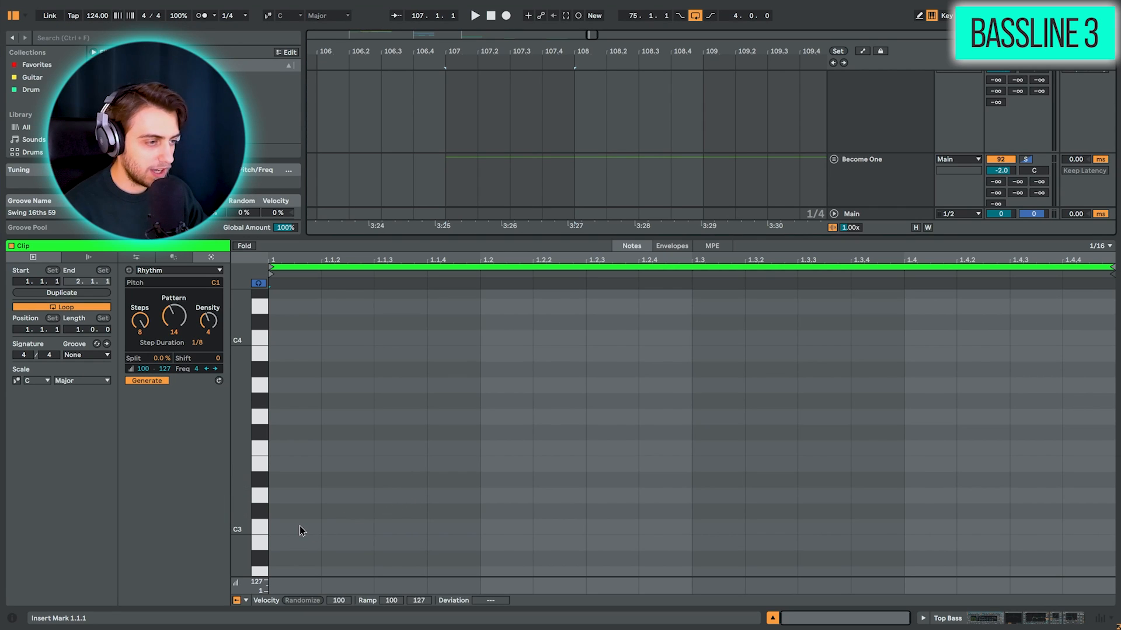
Add a G2 note spanning the whole Top Bass clip and split it into sixteenth notes.
scroll(306, 517, down, 5)
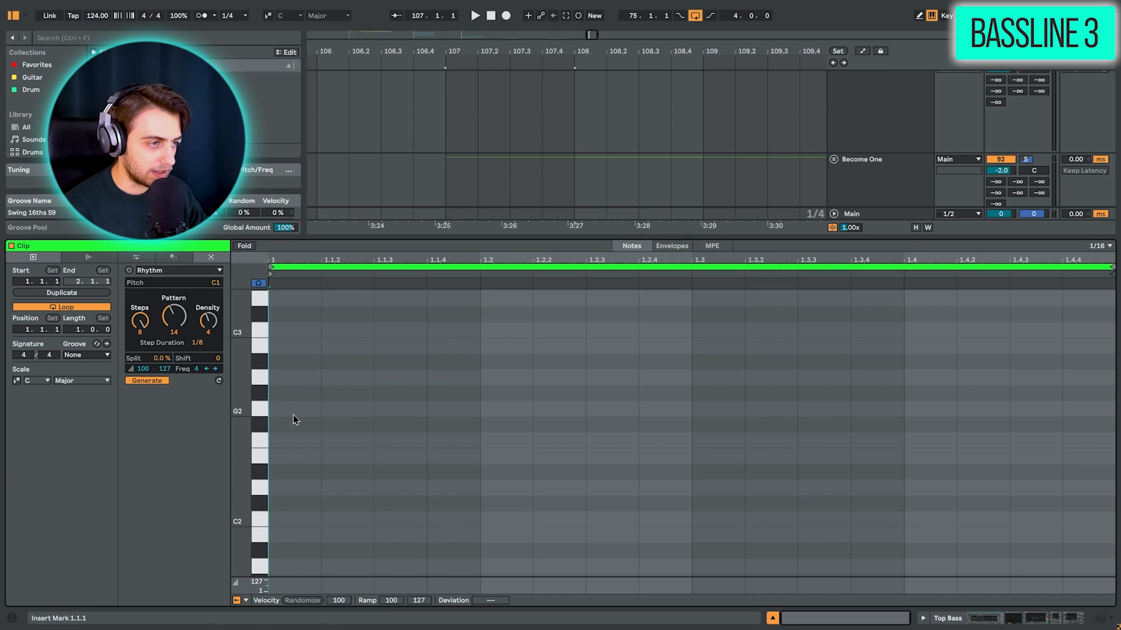
double_click(293, 410)
click(199, 381)
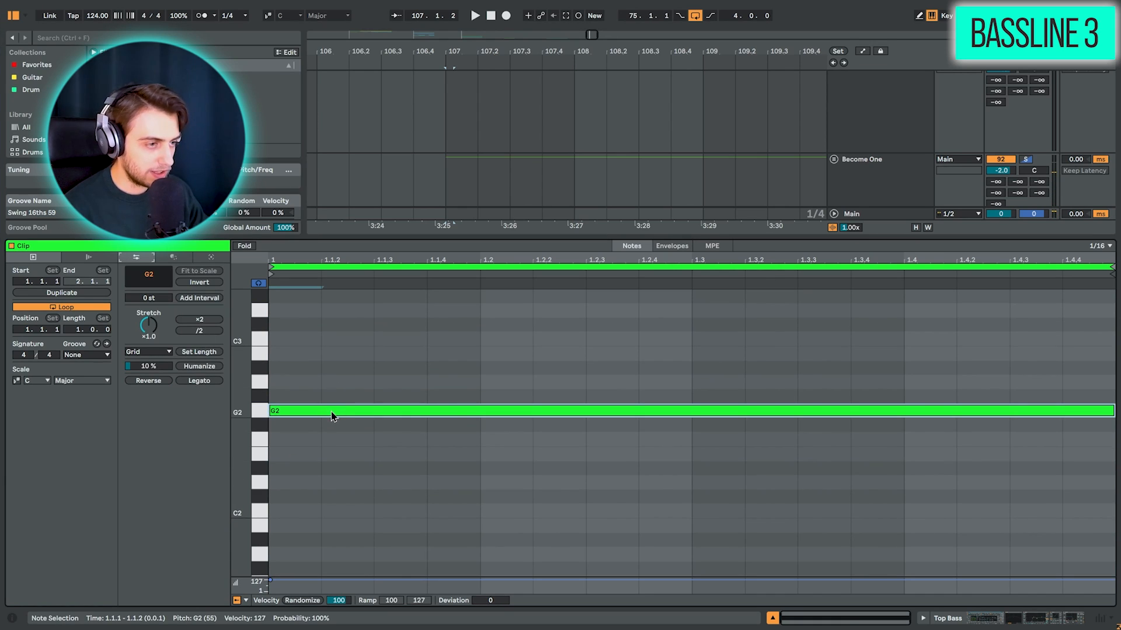
key(ctrl+e)
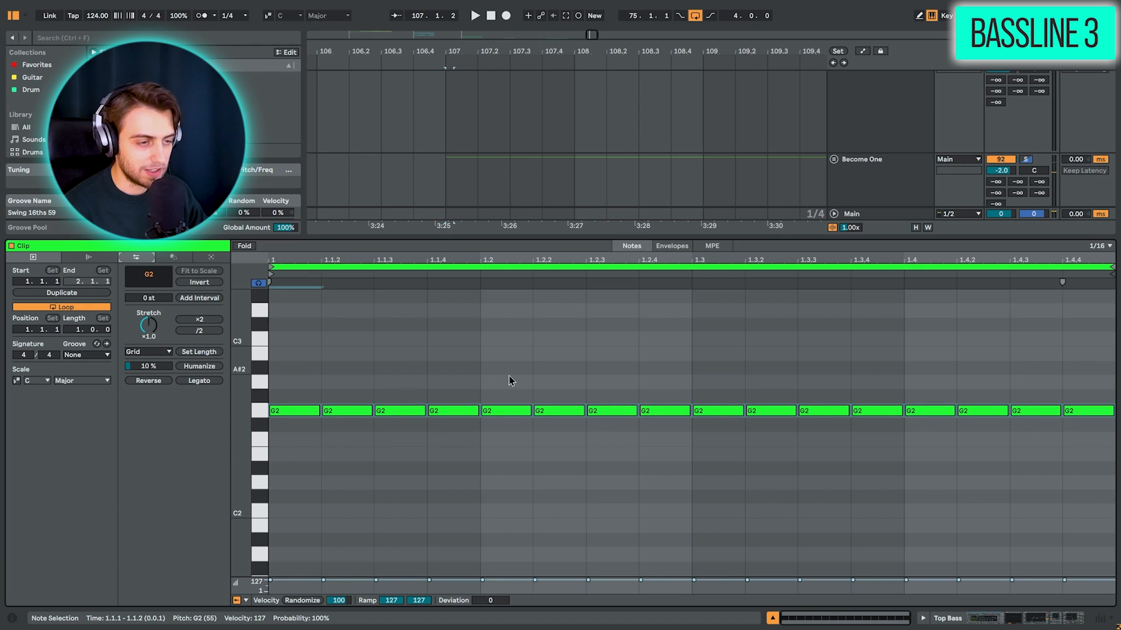
Shorten all the sixteenth G2 notes to leave small gaps between them, and play the bar.
key(ctrl+a)
drag(320, 408, 310, 408)
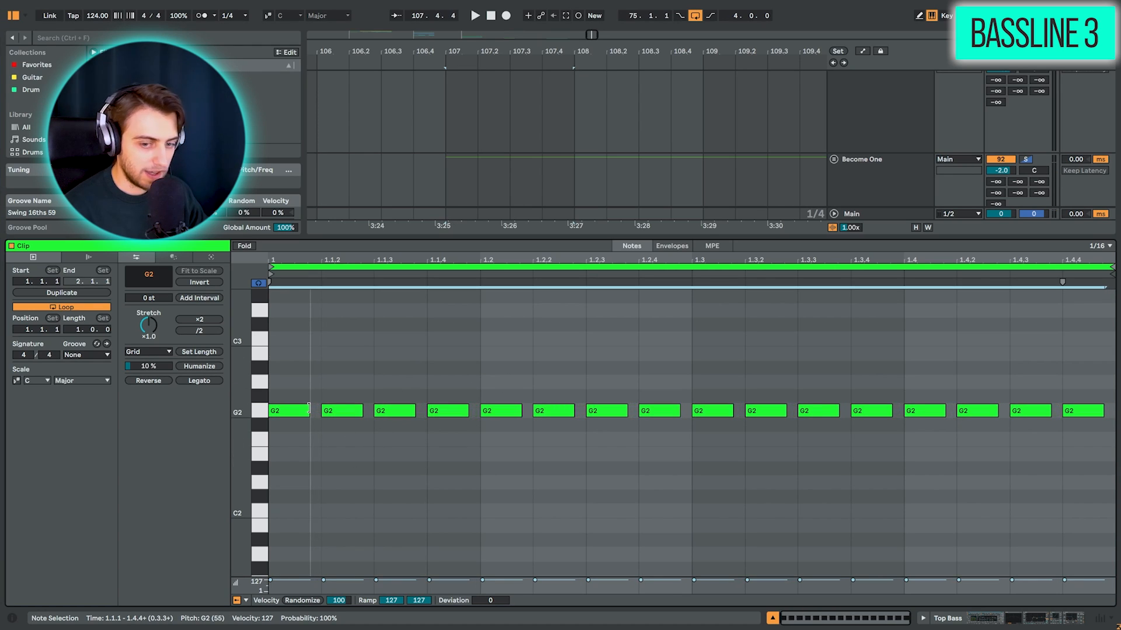
drag(308, 408, 308, 409)
key(space)
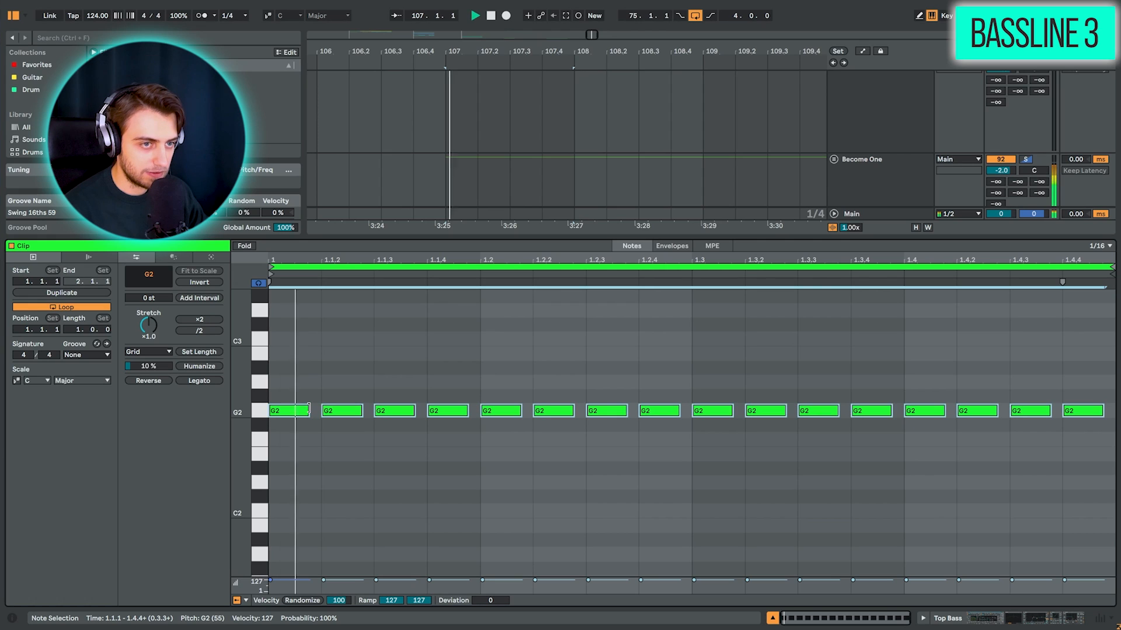
key(space)
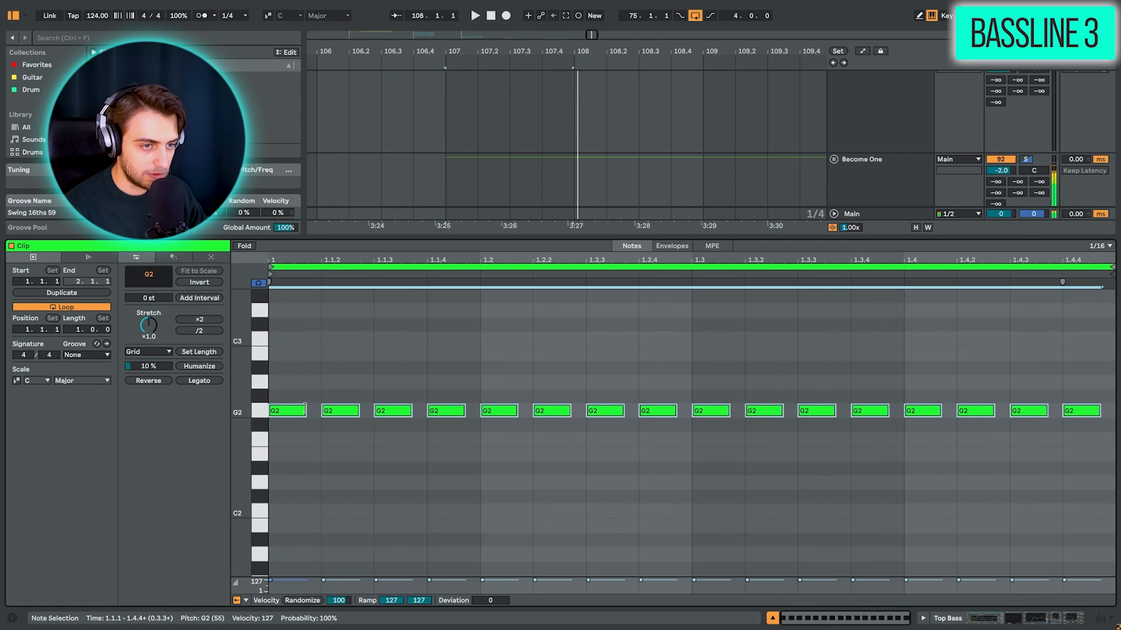
Copy the one-bar Top Bass clip to the Sub Bass track at bar 107.
key(shift+Tab)
click(523, 366)
key(ctrl+c)
click(455, 342)
key(ctrl+v)
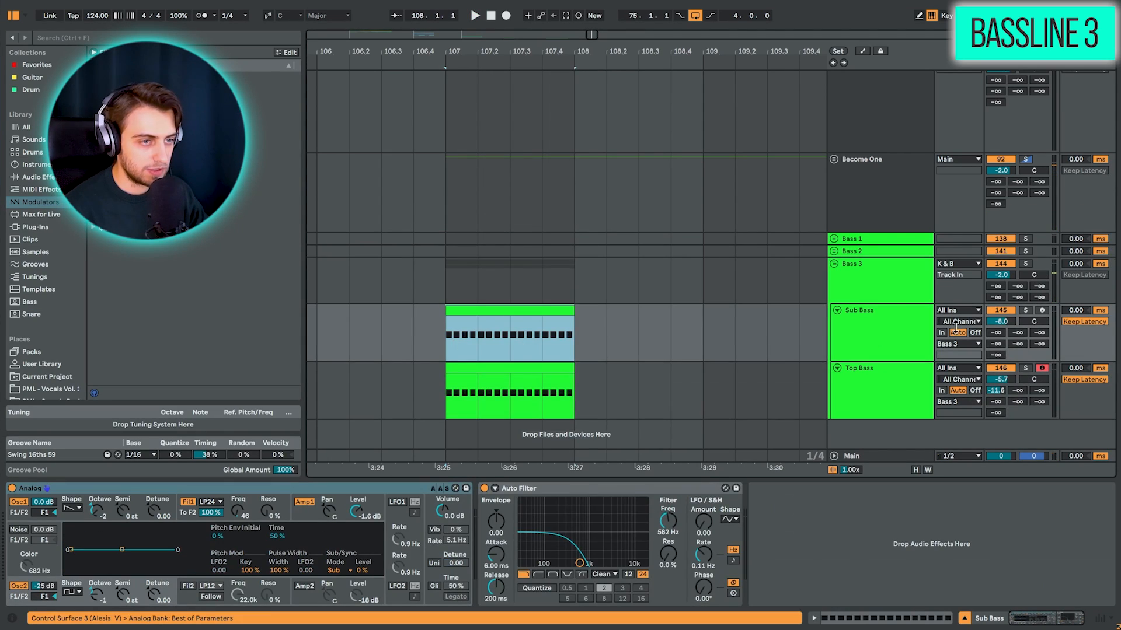
Play the Sub Bass clip at bar 107 in solo and unsolo the track.
click(1025, 310)
key(space)
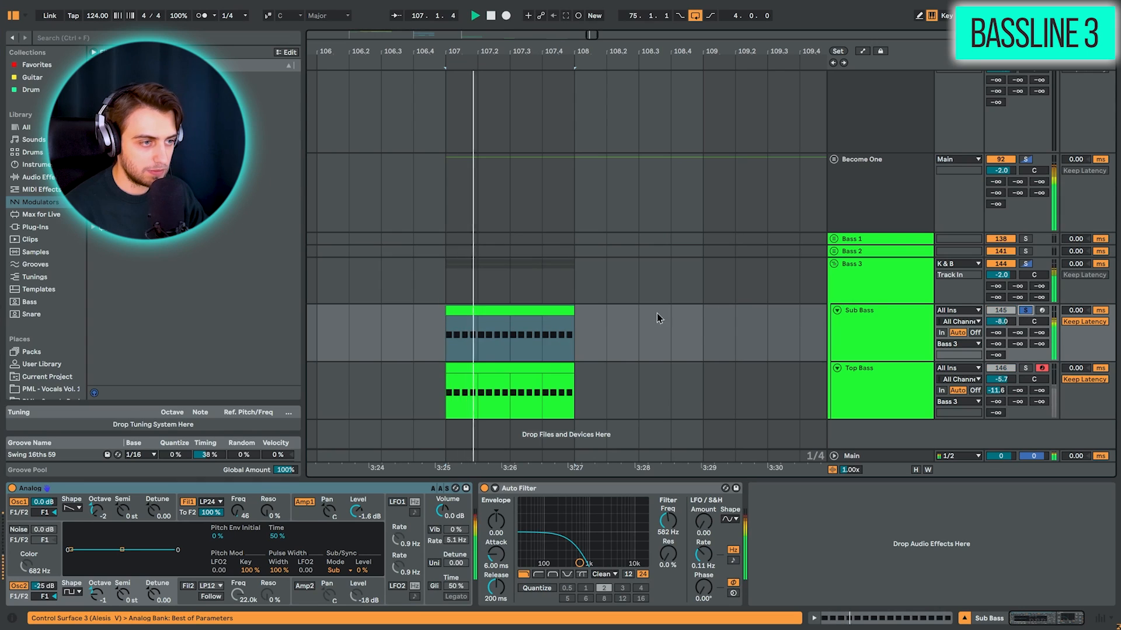
click(1025, 310)
click(569, 312)
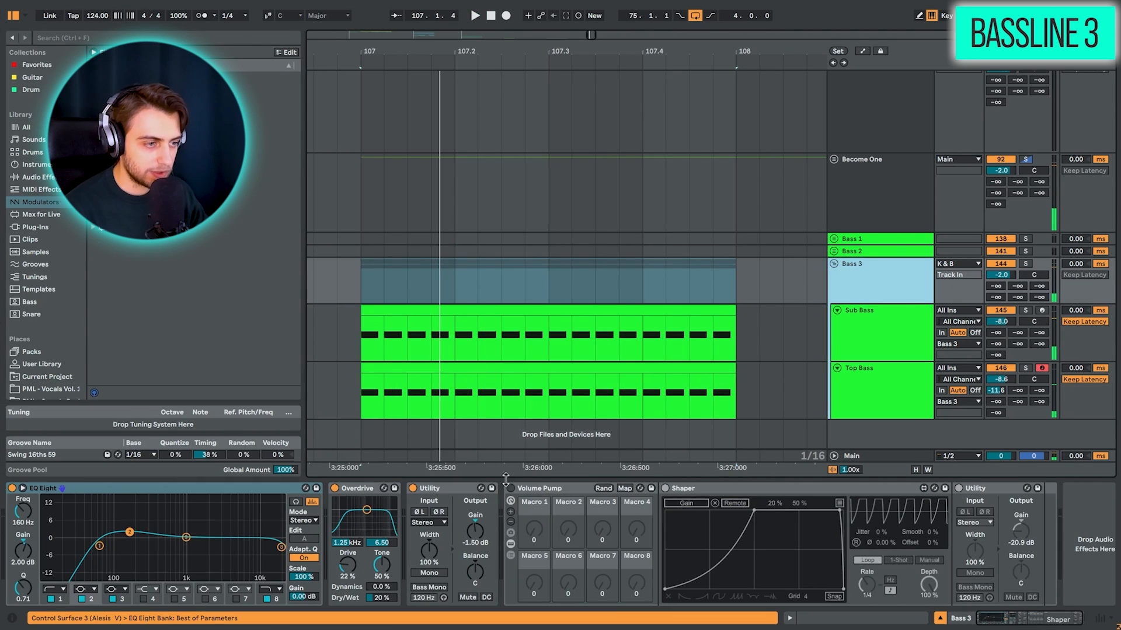
Switch on the Volume Pump rack on the Bass 3 group and play the bar at 107.
click(510, 489)
key(space)
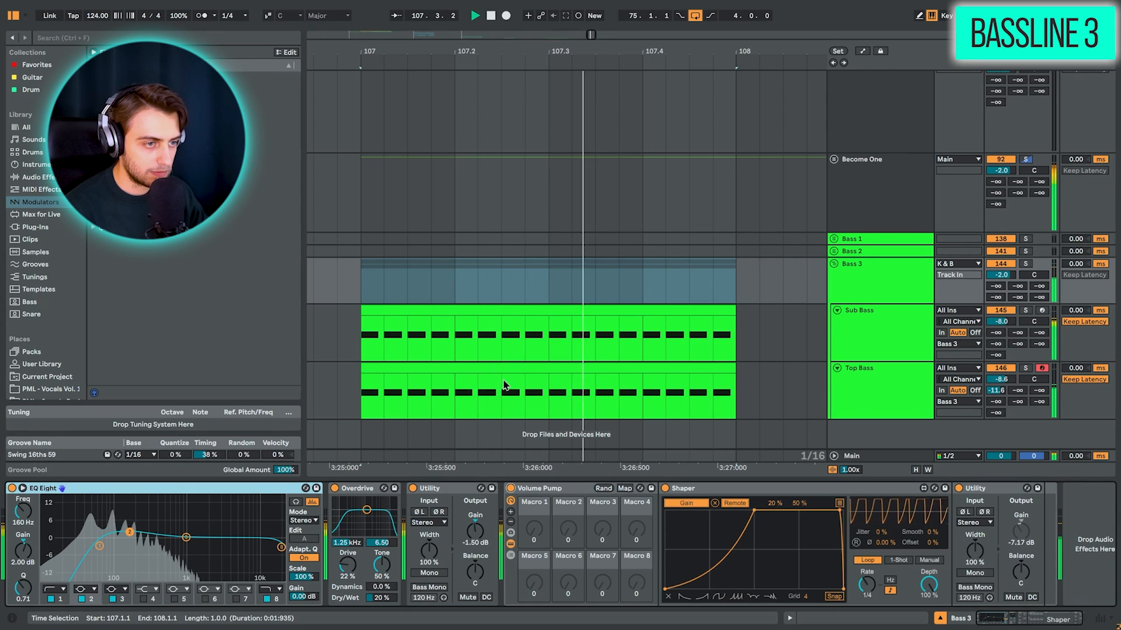
key(space)
Duplicate the Sub Bass and Top Bass clips to fill bars 107 to 115, loop those eight bars and play them.
click(607, 310)
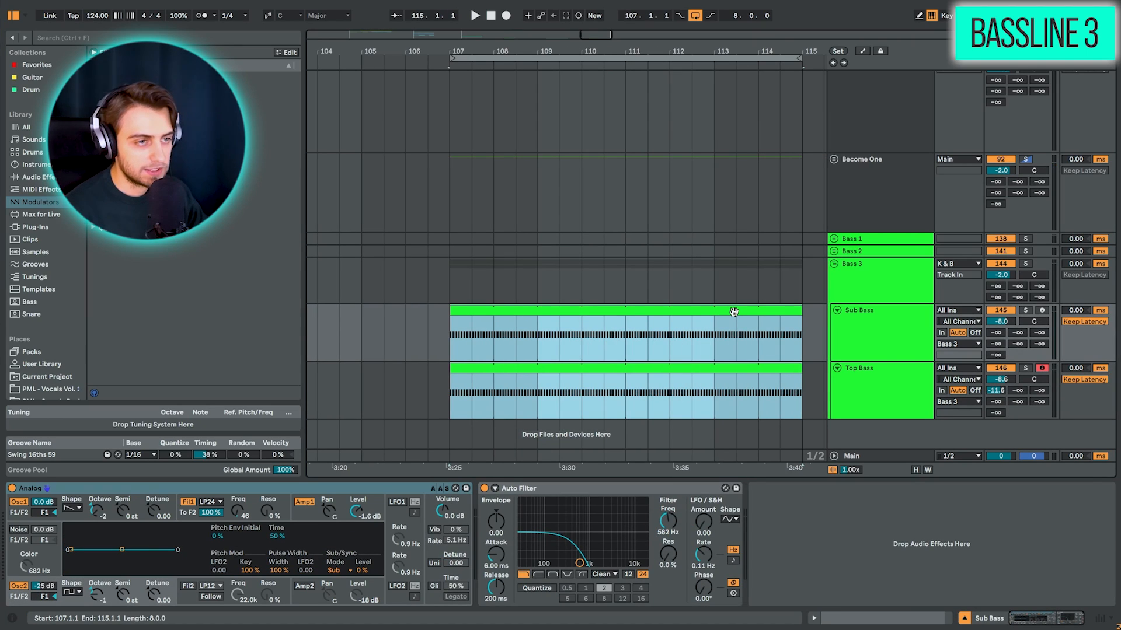
key(space)
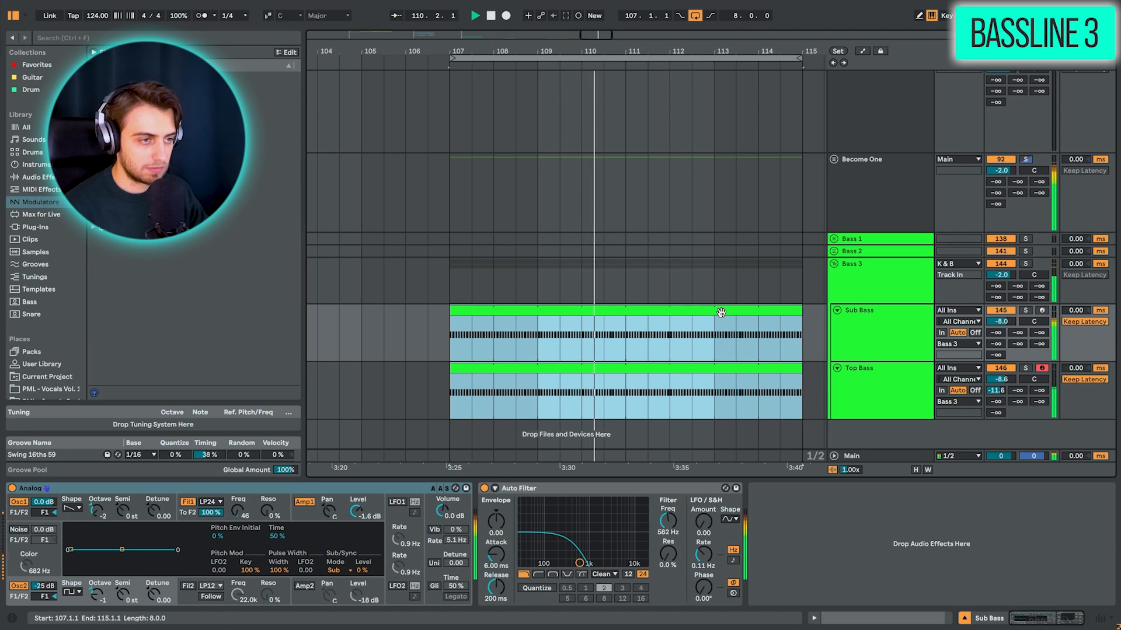
key(space)
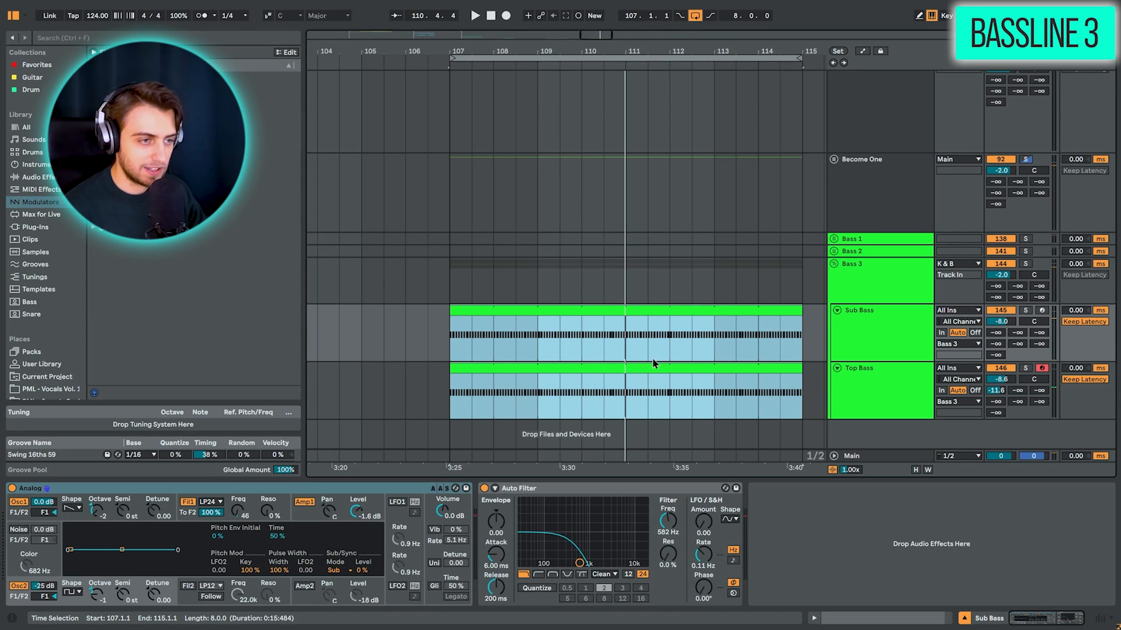
Examine the Analog oscillator and filter settings on the Top Bass and Sub Bass tracks.
click(653, 361)
click(158, 512)
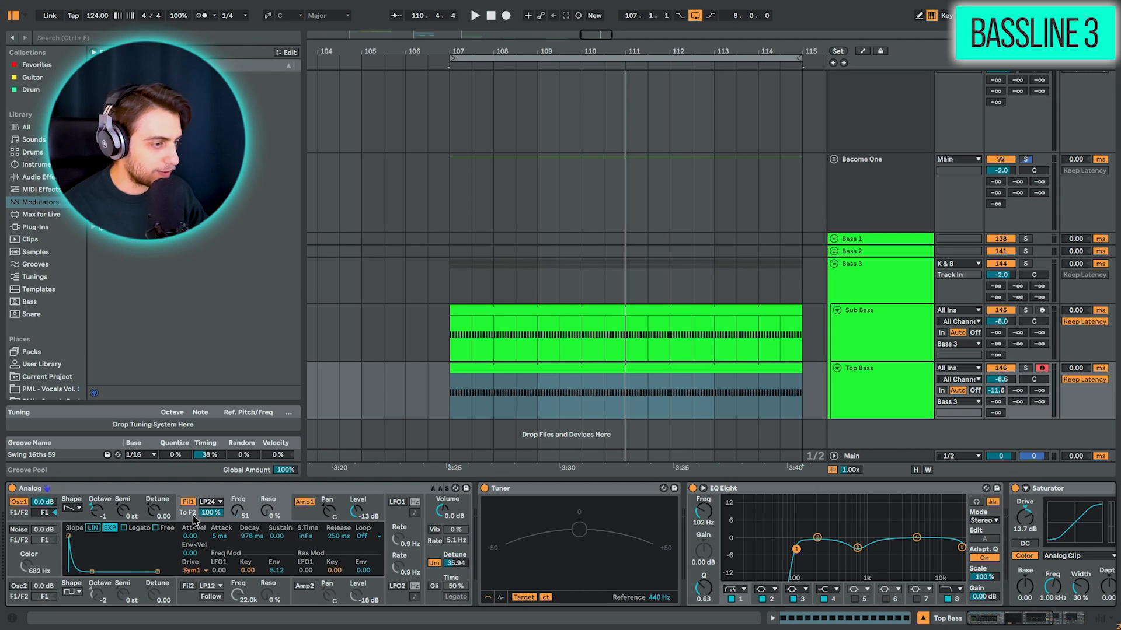
click(545, 313)
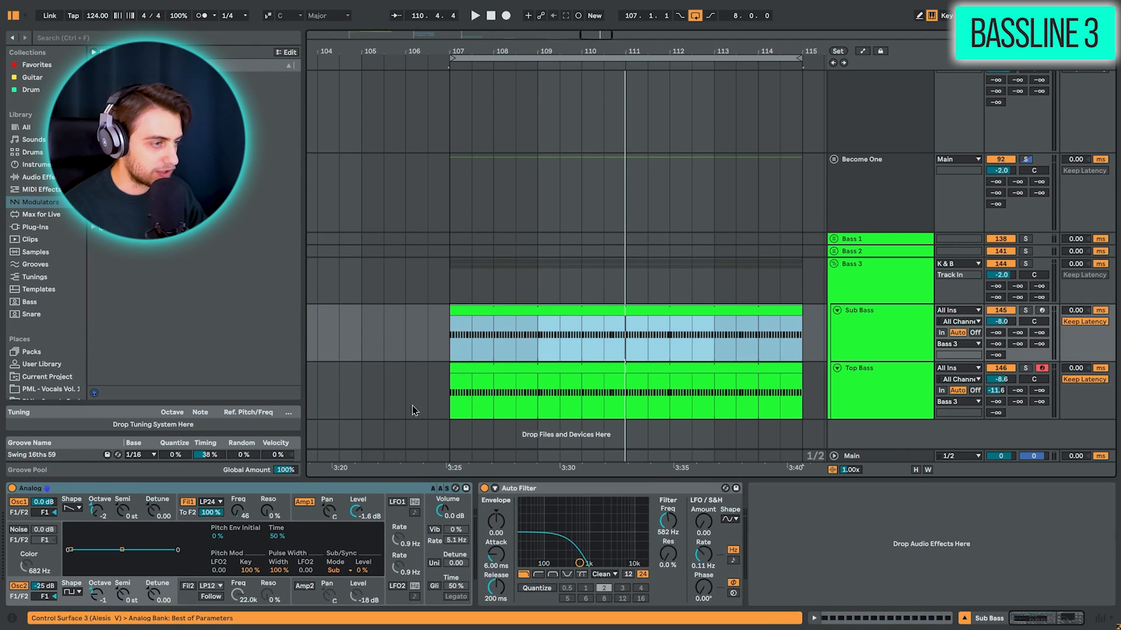
click(82, 592)
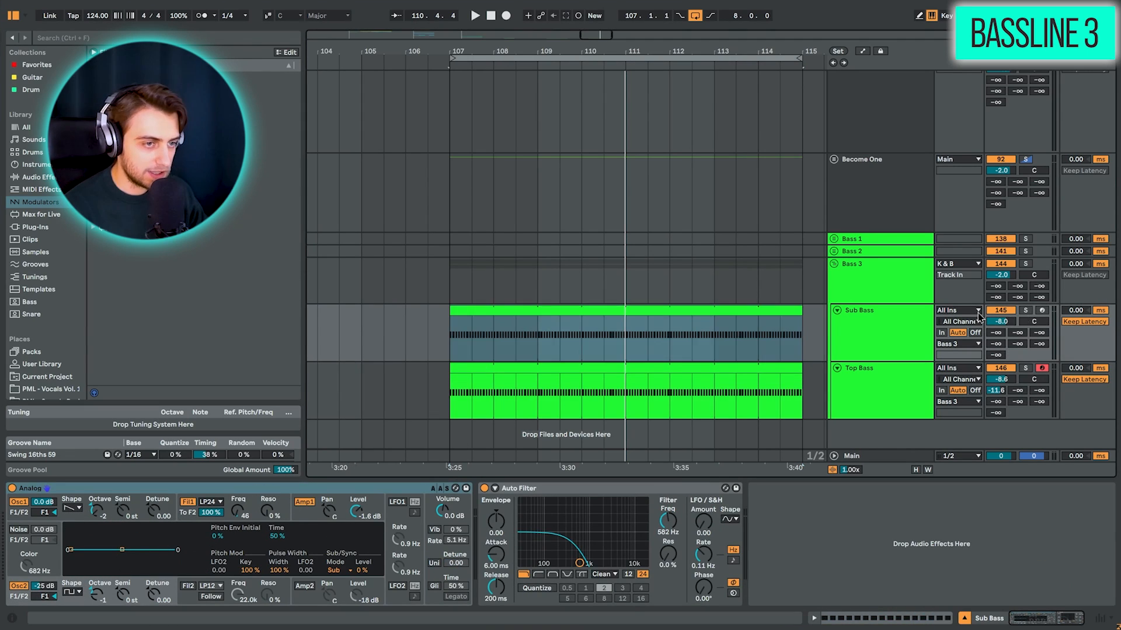
Solo the Sub Bass track and listen to its Analog with oscillator 2 switched off.
click(1024, 312)
click(601, 321)
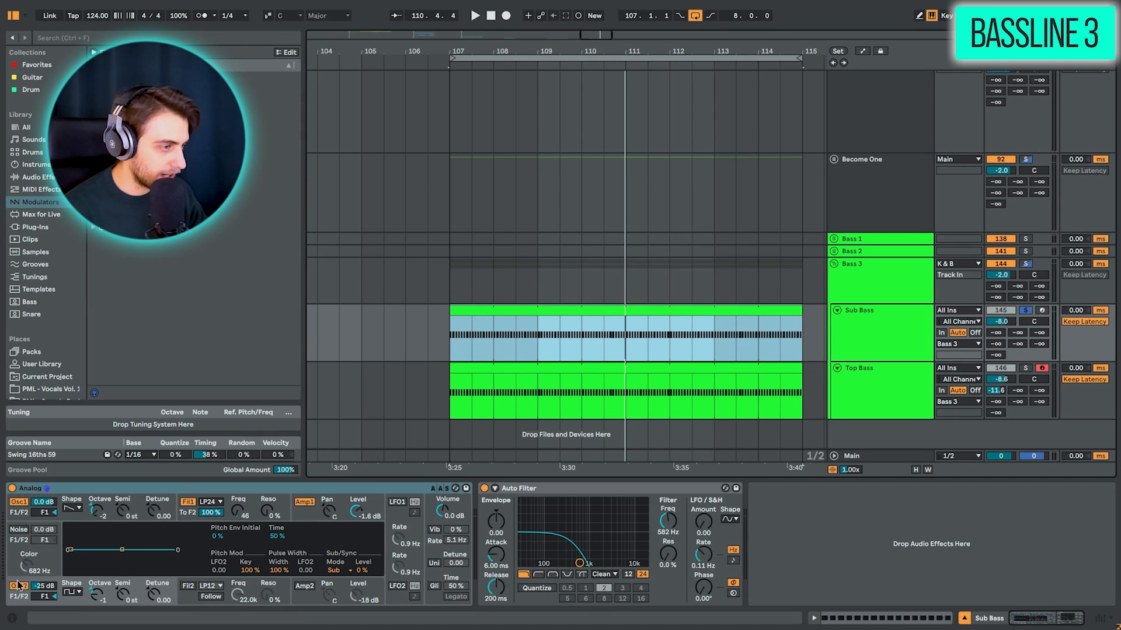
key(space)
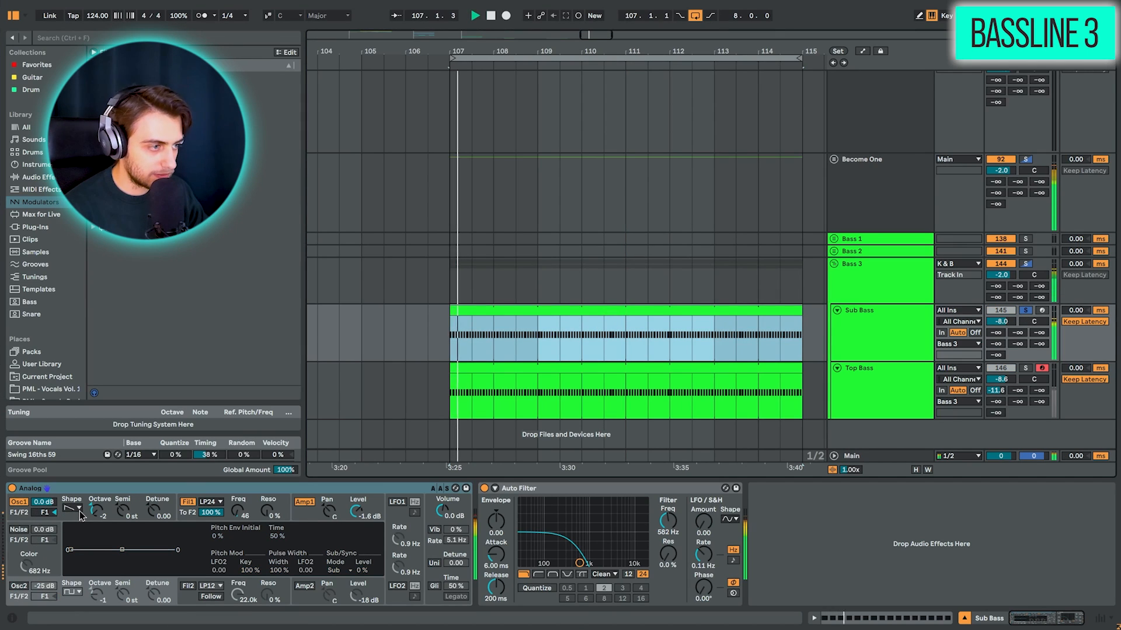
key(space)
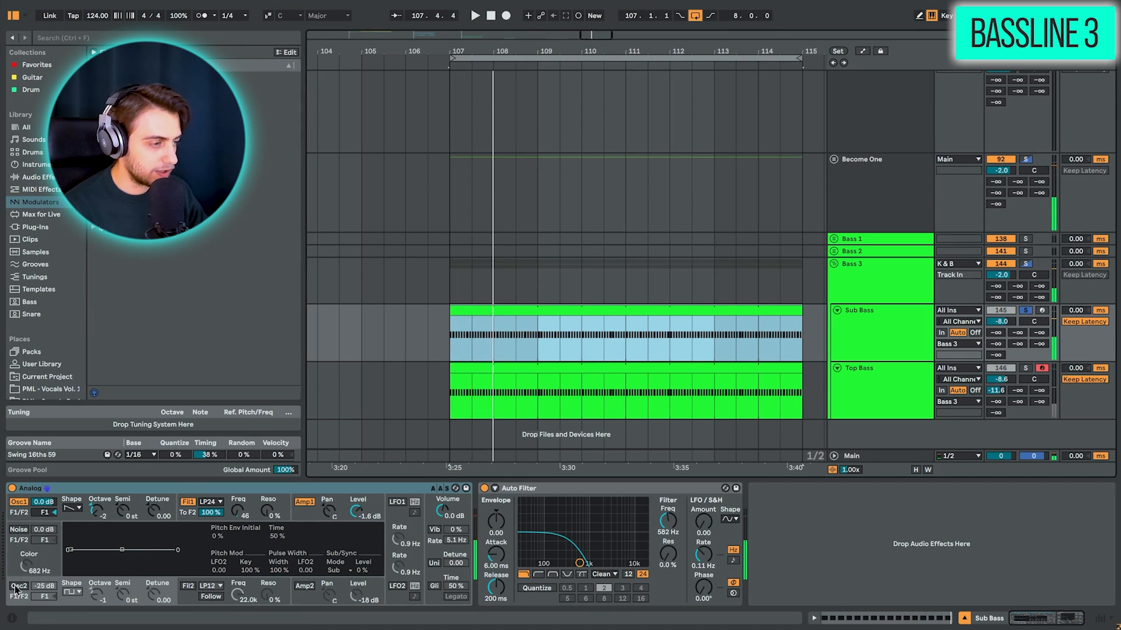
Listen to the Sub Bass with only Analog's oscillator 2 active, and switch oscillator 1 back on.
click(18, 586)
key(space)
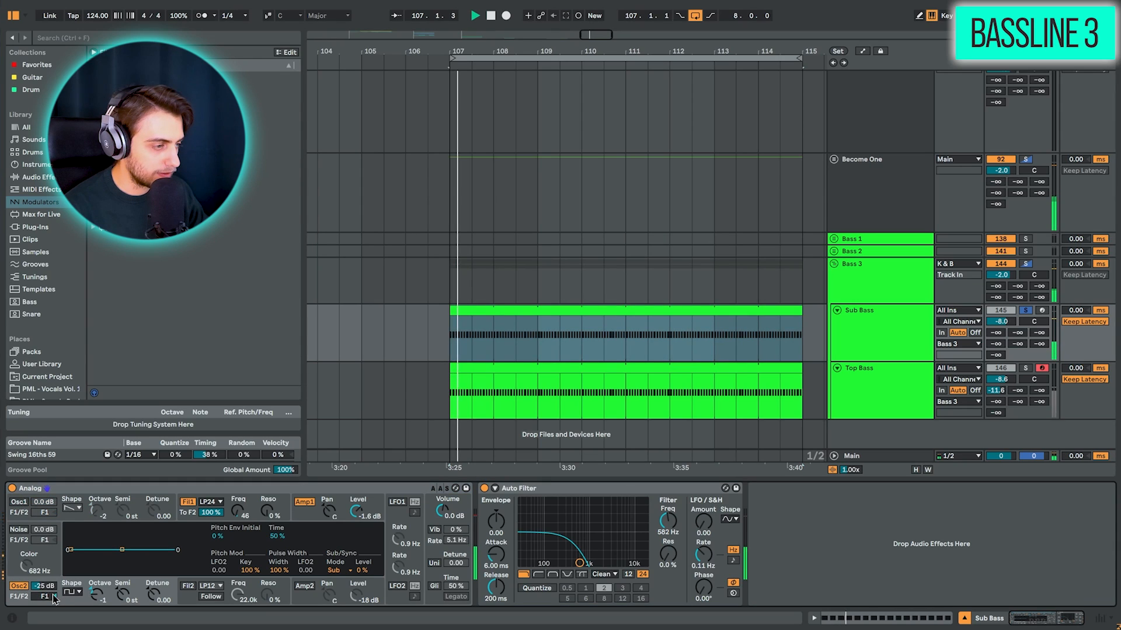
key(space)
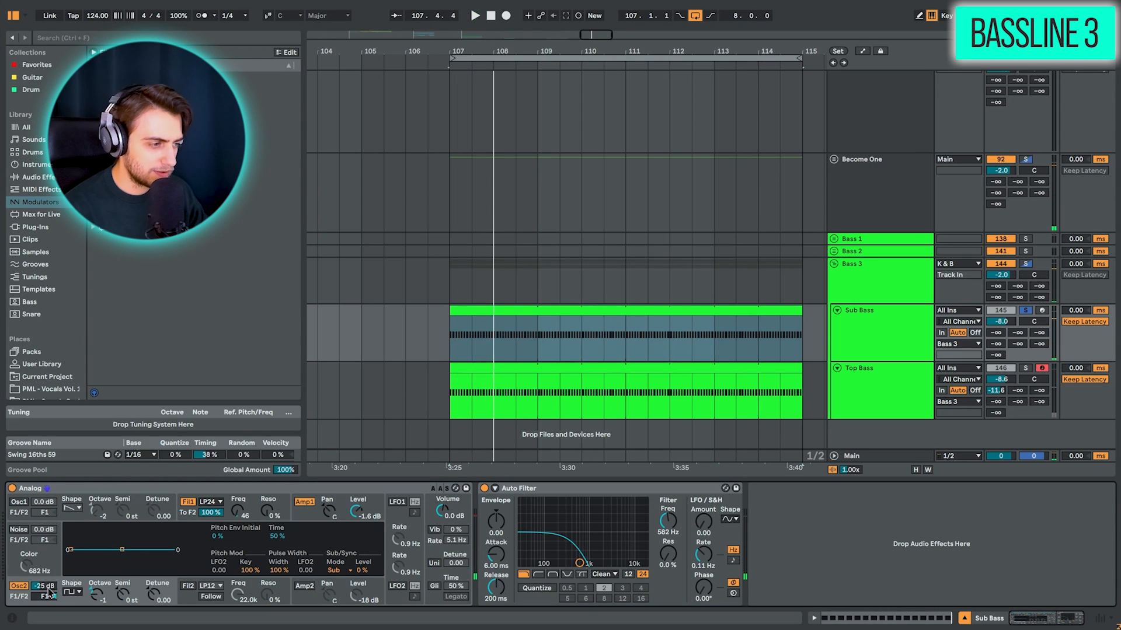
click(23, 504)
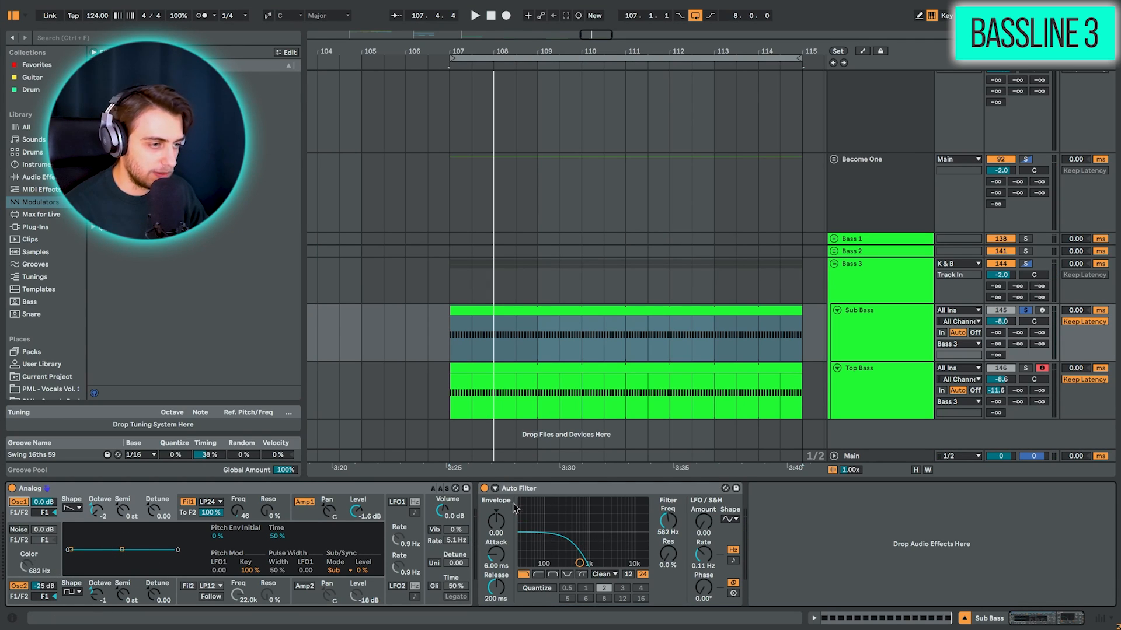
Show the Top Bass clip's device chain and unsolo the Top Bass track.
click(543, 368)
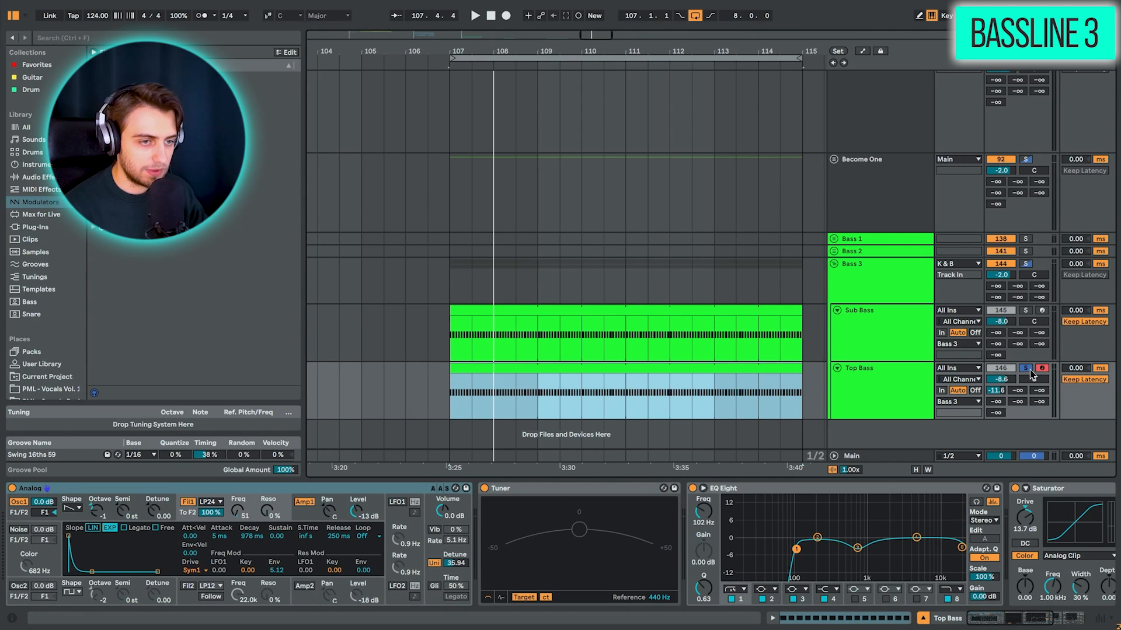
click(1027, 369)
mouse_move(1011, 624)
mouse_down()
mouse_move(1083, 627)
mouse_move(1008, 629)
mouse_up()
drag(621, 54, 530, 46)
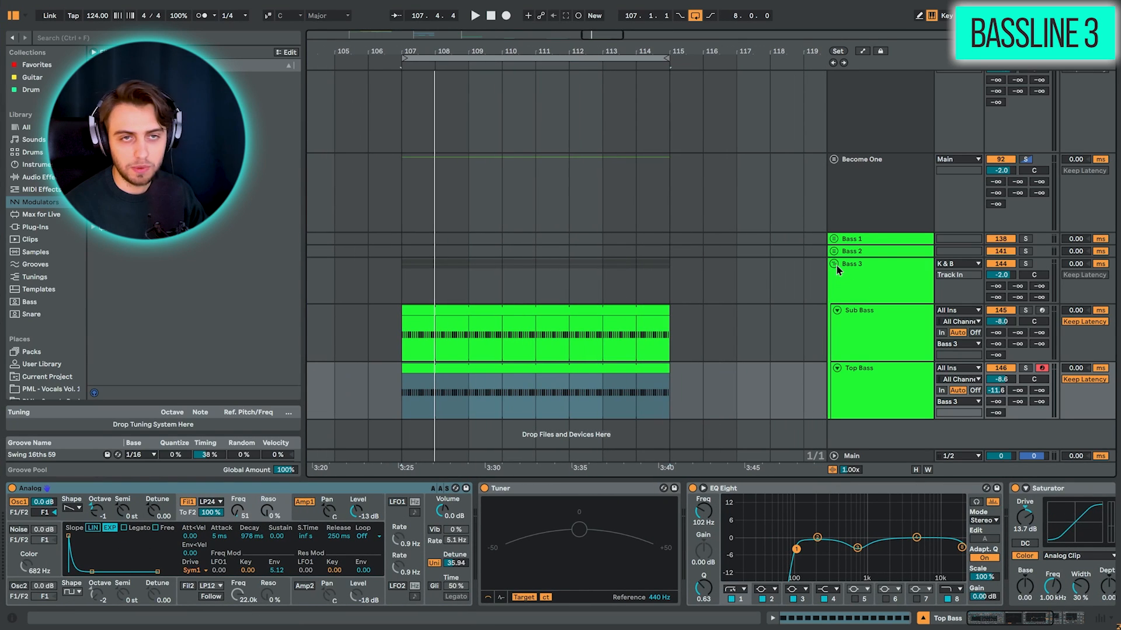